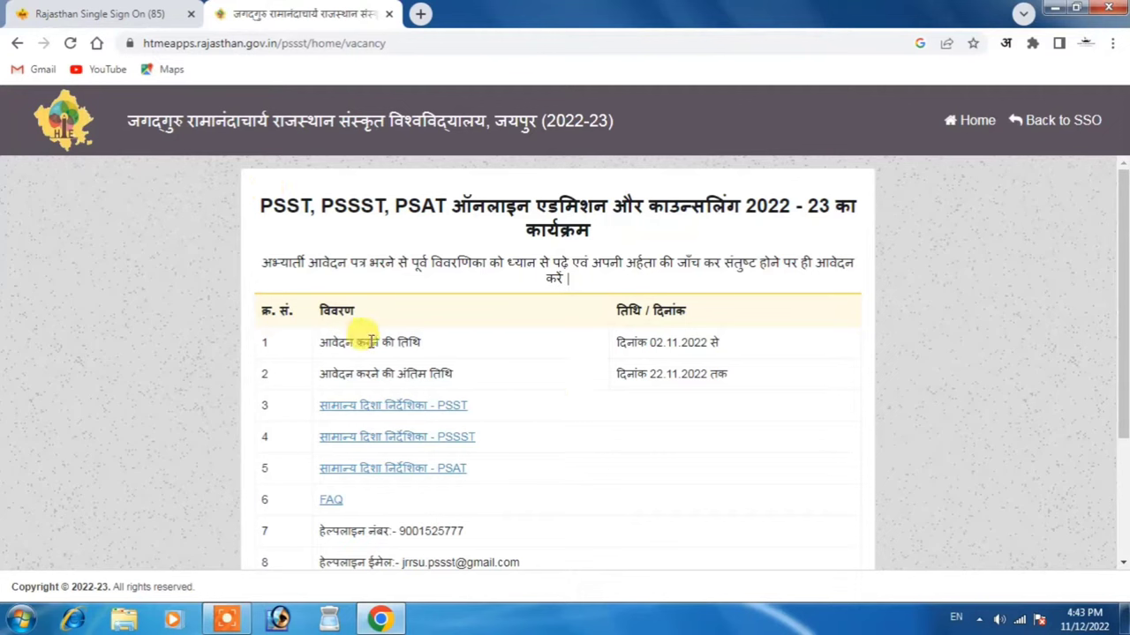
pyautogui.moveTo(323, 335); pyautogui.dragTo(433, 356)
pyautogui.moveTo(626, 342); pyautogui.dragTo(717, 341)
pyautogui.click(643, 375)
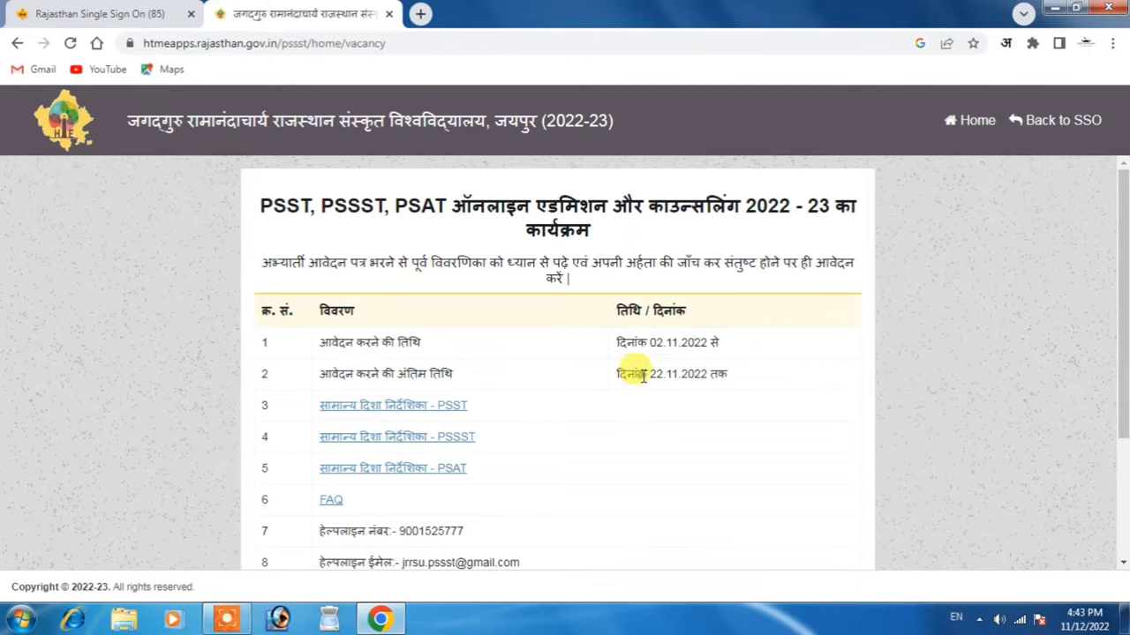
pyautogui.moveTo(643, 375); pyautogui.dragTo(729, 374)
pyautogui.click(616, 411)
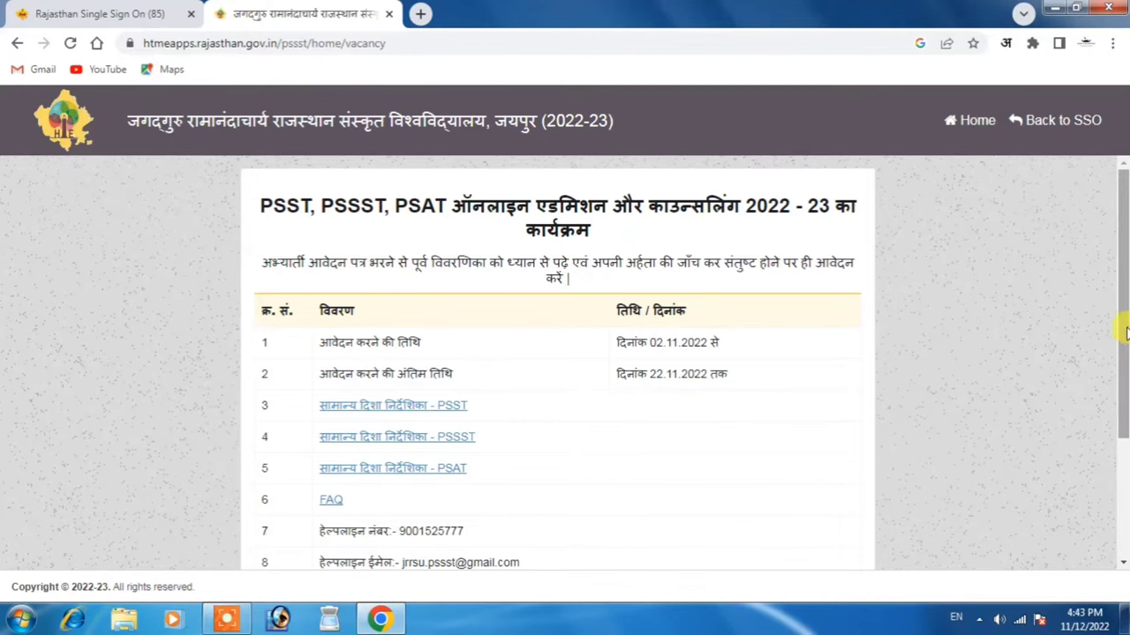
pyautogui.scroll(-1, 1126, 333)
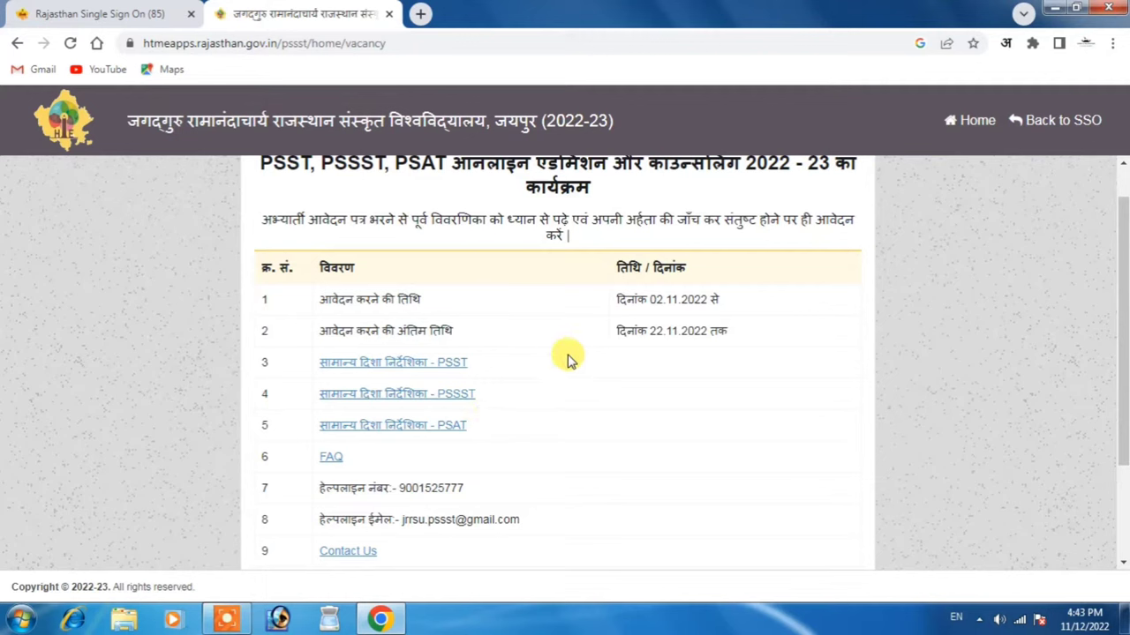
pyautogui.scroll(-1, 609, 384)
pyautogui.scroll(2, 664, 397)
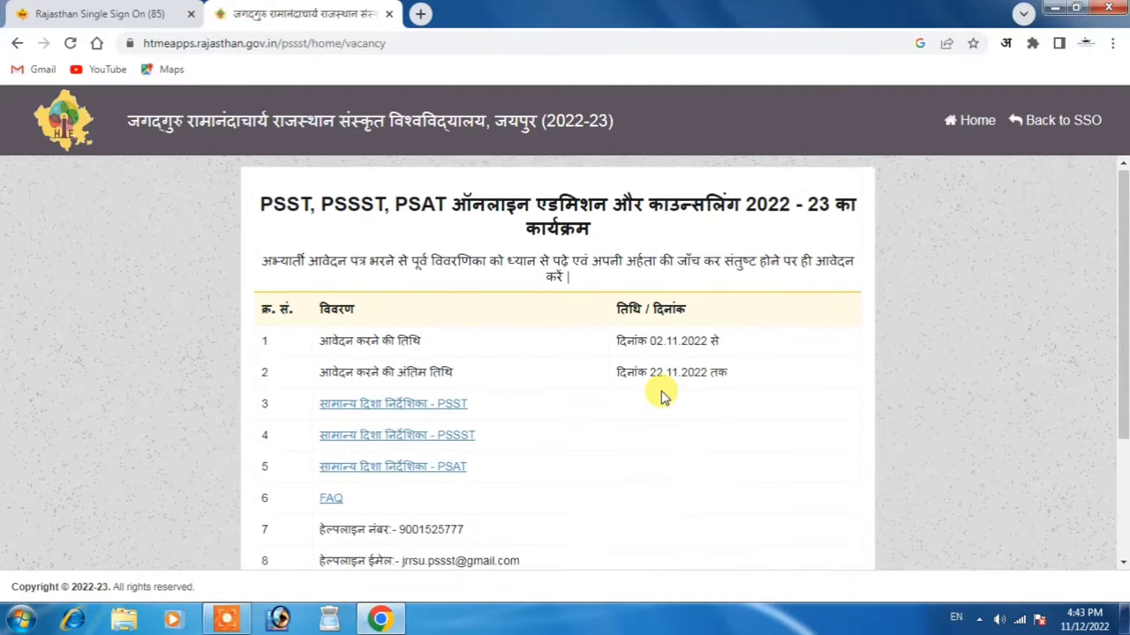
pyautogui.scroll(-2, 664, 397)
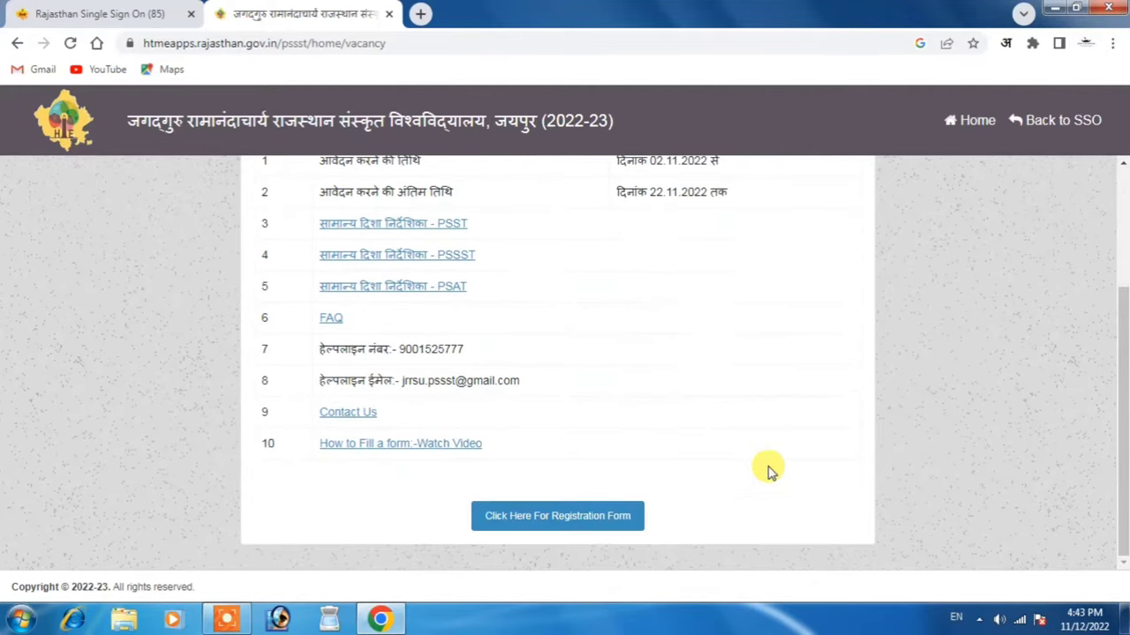
# From the registration form link, enter the captcha code and log in to the SSO account
pyautogui.click(559, 519)
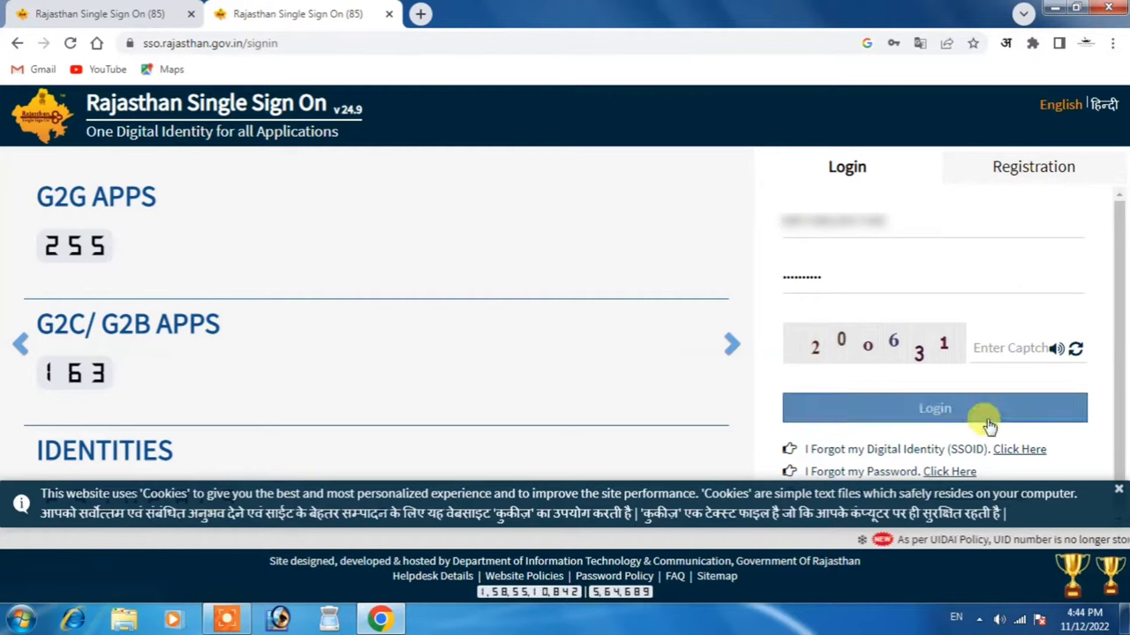
pyautogui.click(1013, 350)
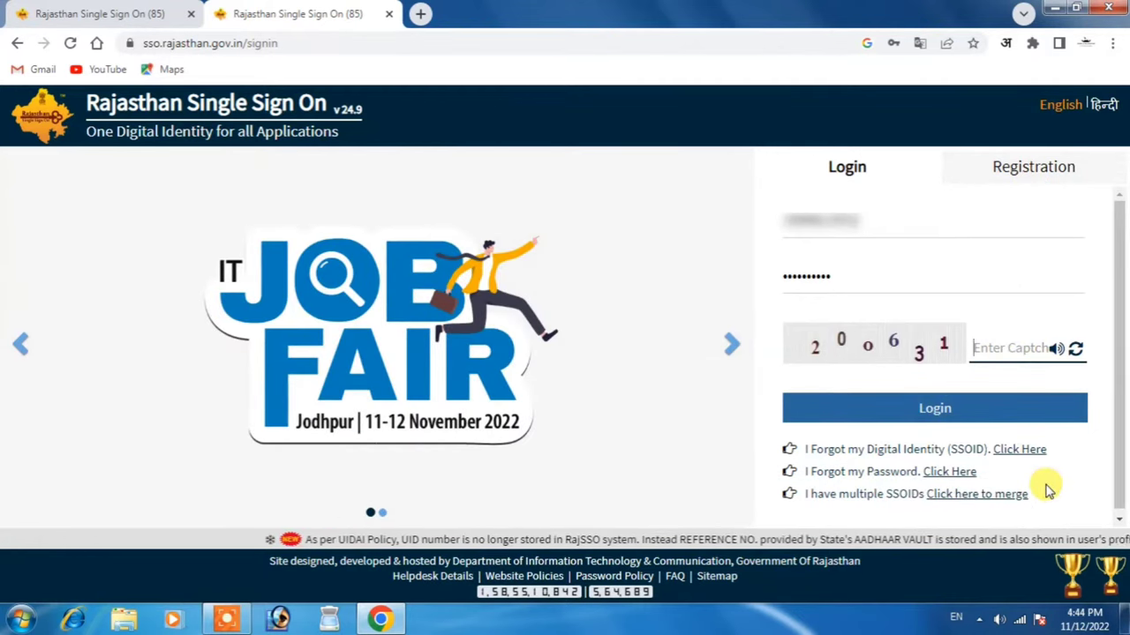
pyautogui.write('2006')
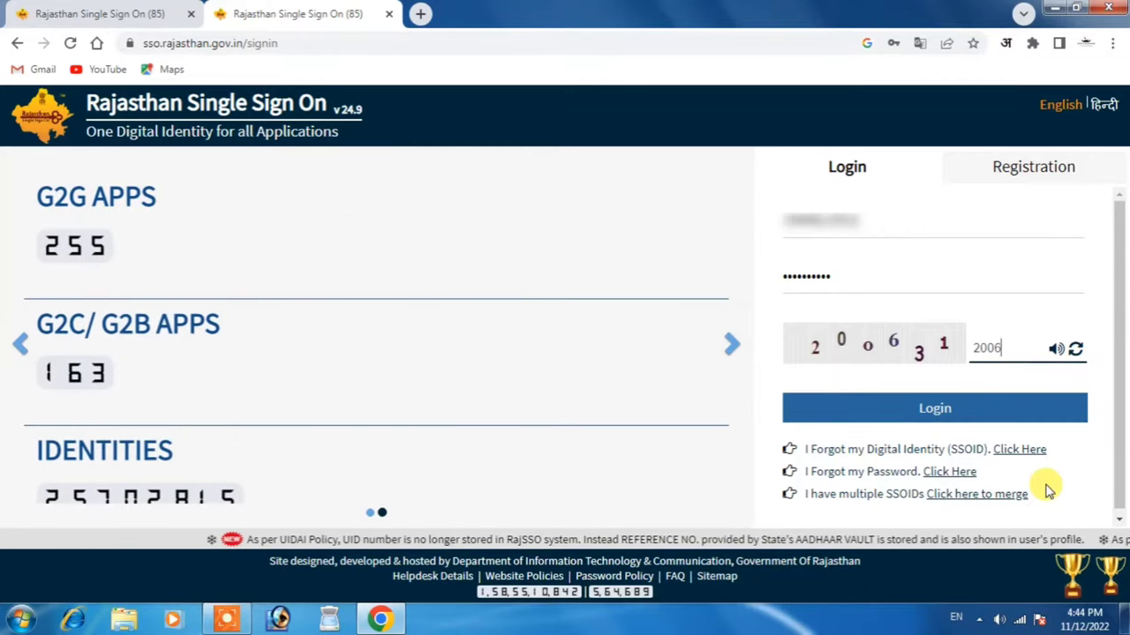
pyautogui.write('31')
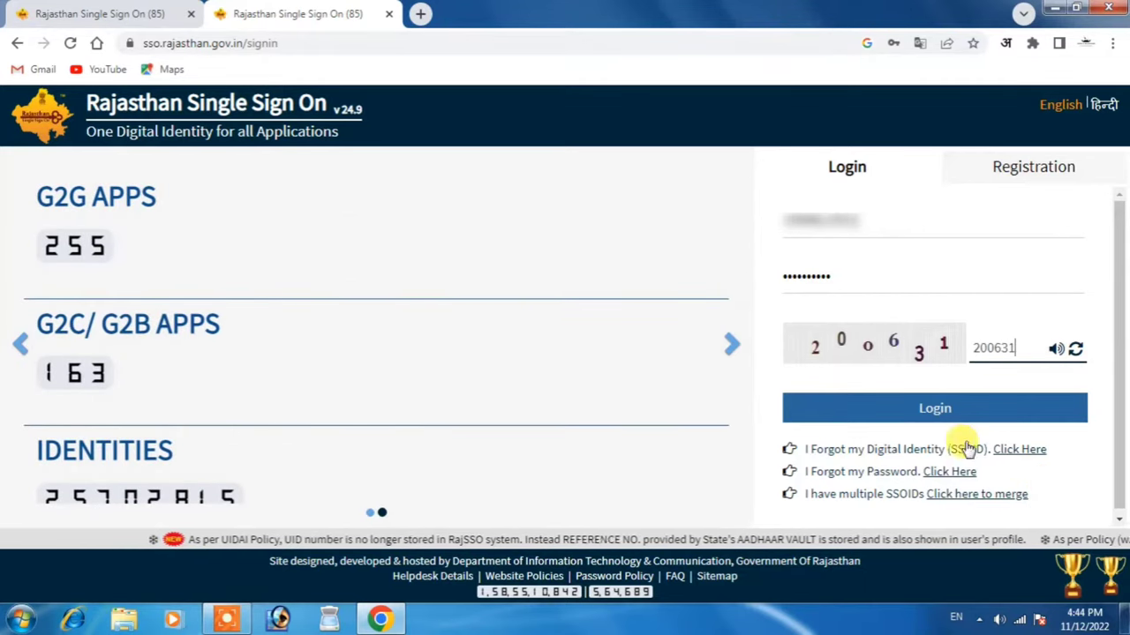
pyautogui.click(950, 410)
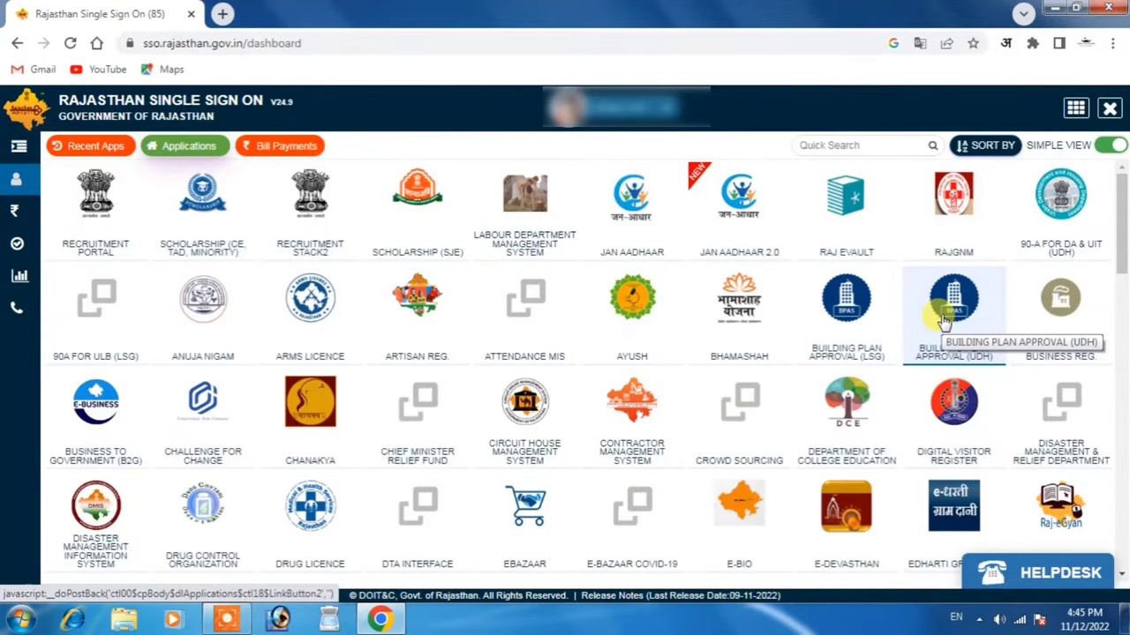
# Search 'high', then open Higher & Technical Education for Jagadguru Ramanandacharya Sanskrit University's JRRSU(PSST,PSSST,PSAT) application
pyautogui.write('high')
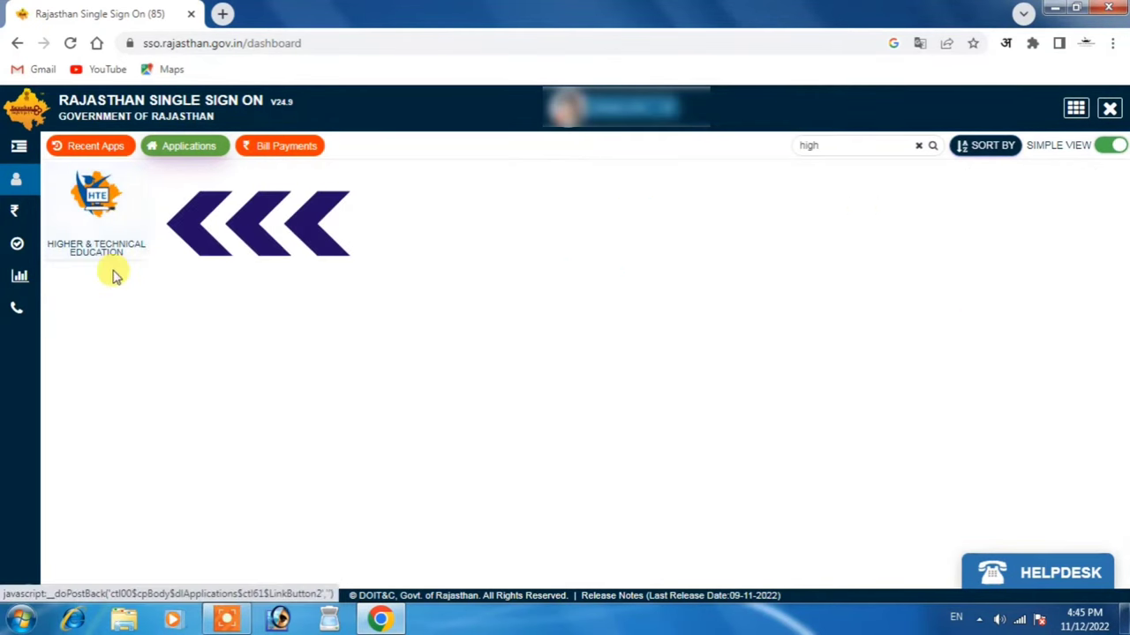
pyautogui.click(100, 203)
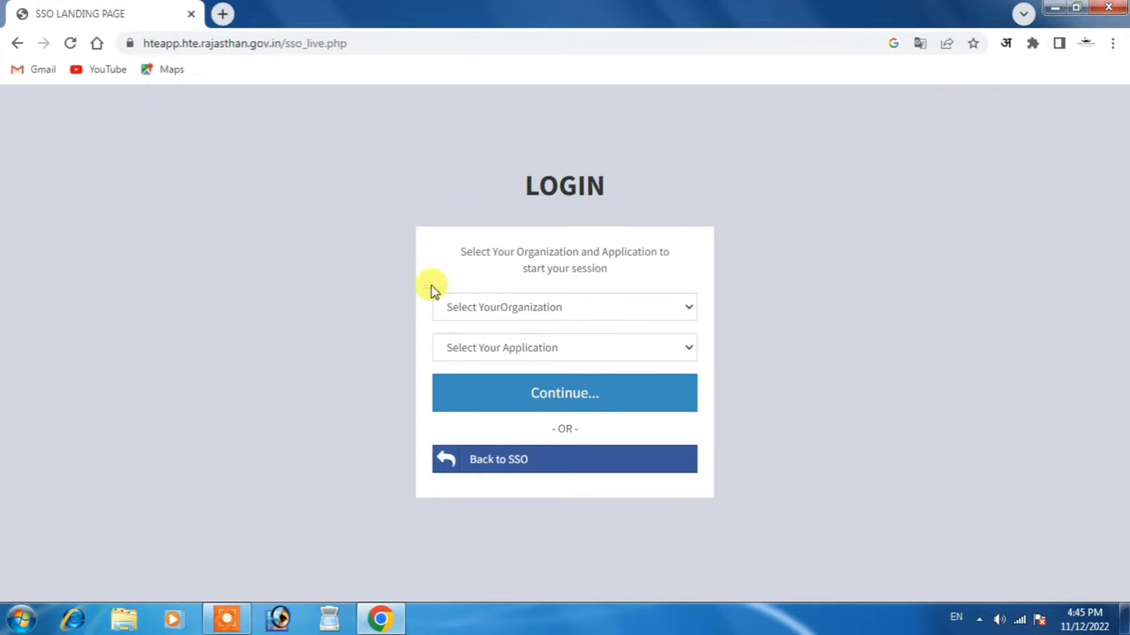
pyautogui.click(632, 309)
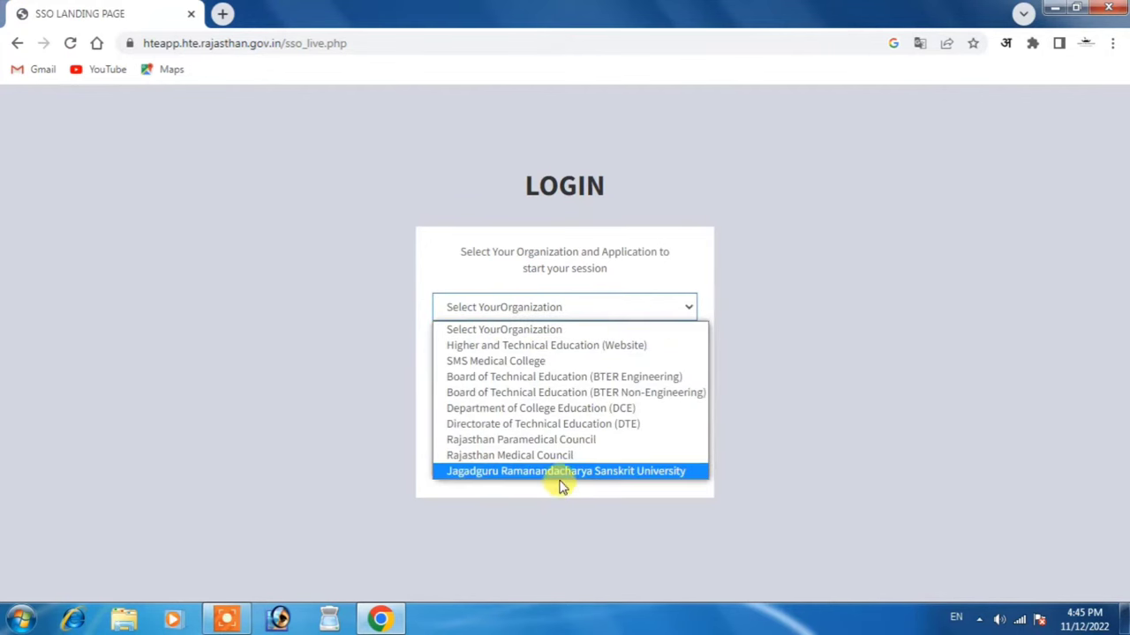
pyautogui.click(670, 472)
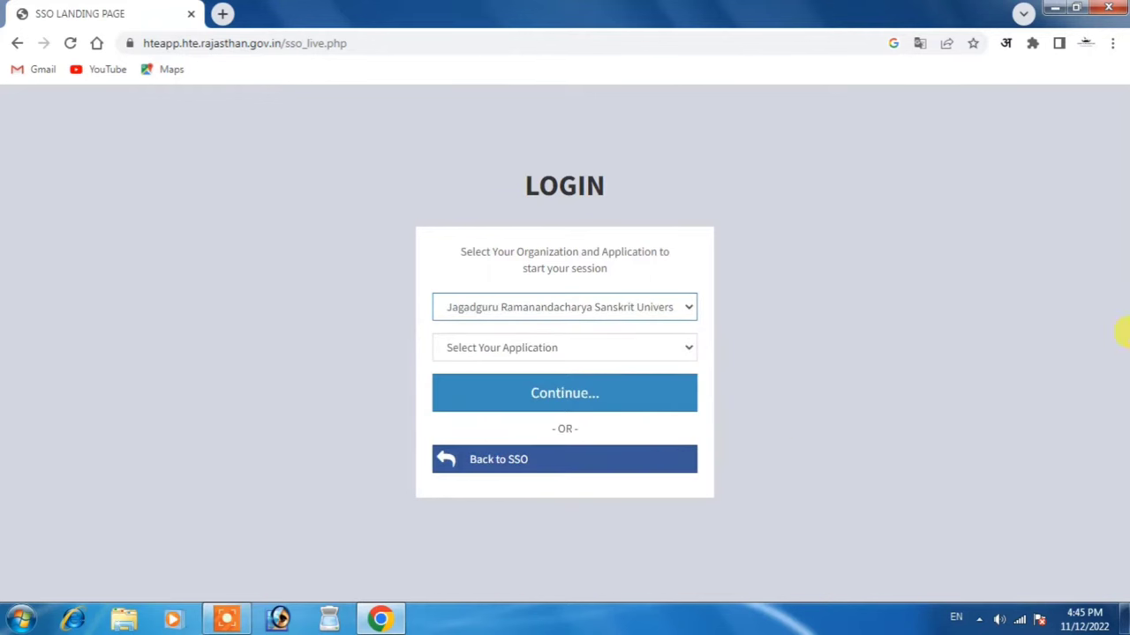
pyautogui.click(652, 352)
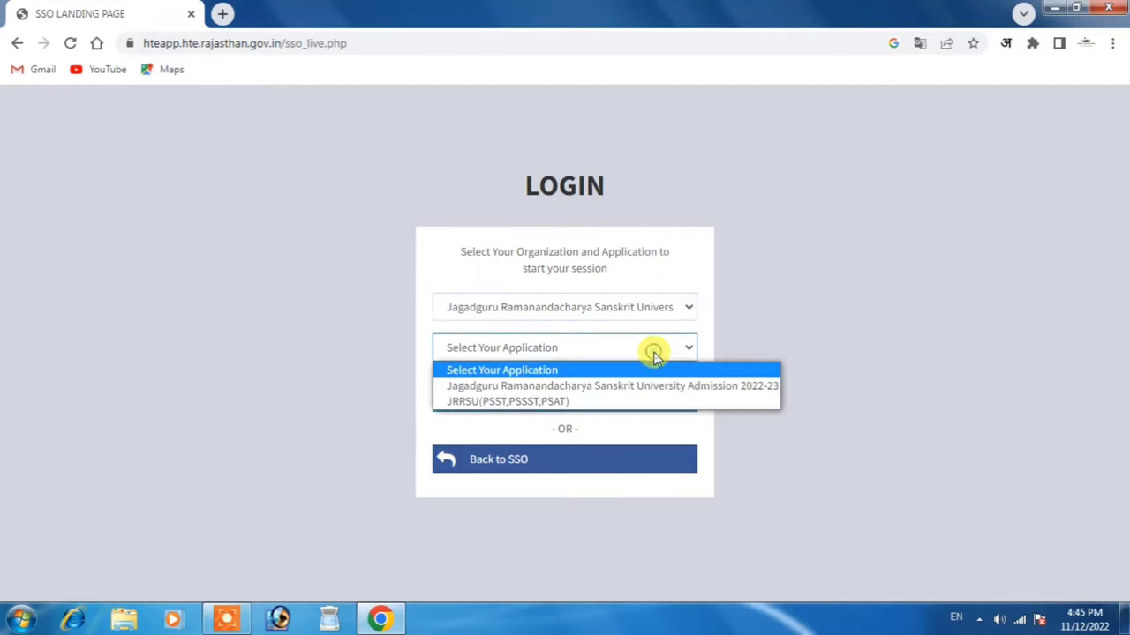
pyautogui.click(548, 402)
pyautogui.click(542, 395)
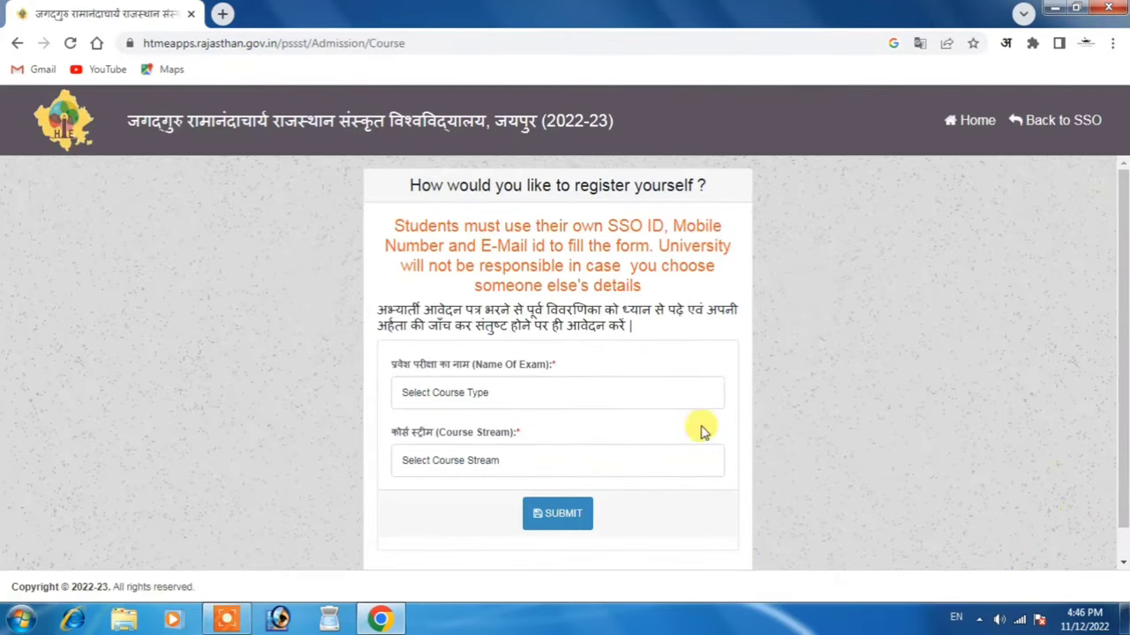
# Submit PSST 2 Year B.Ed Program as the exam with BA (Modern) as the course stream
pyautogui.click(517, 394)
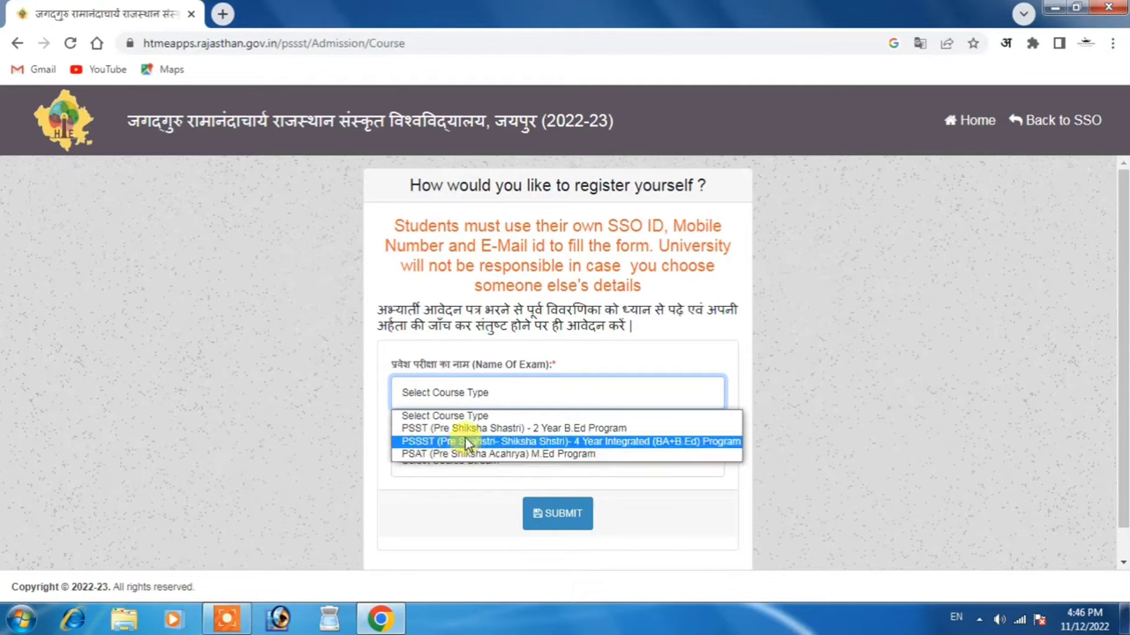
pyautogui.click(616, 429)
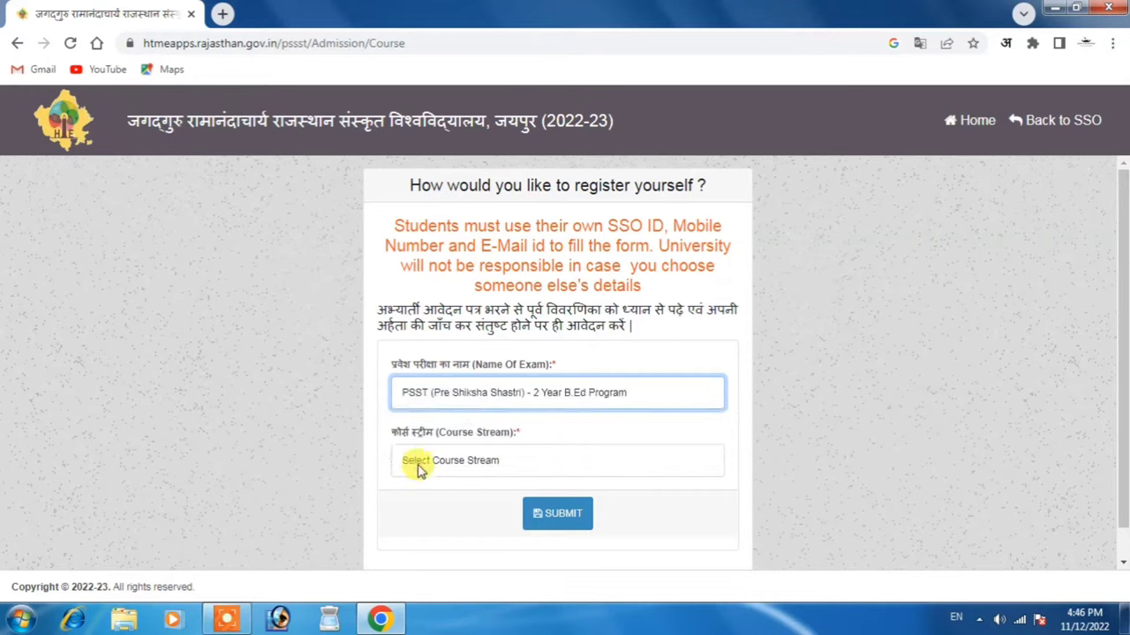
pyautogui.click(512, 466)
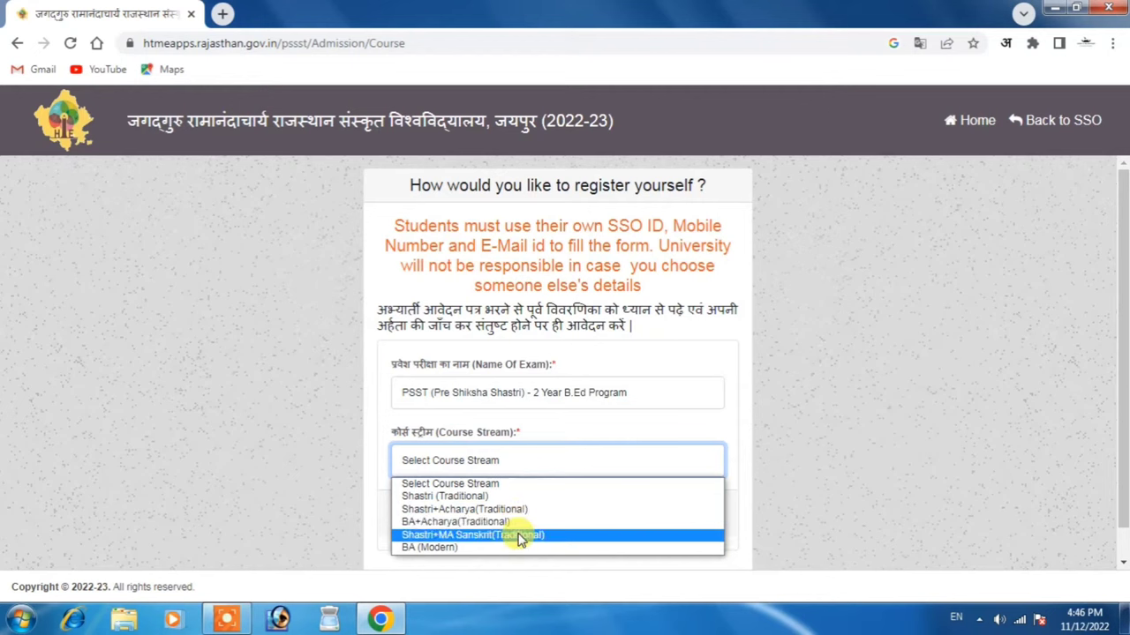
pyautogui.click(439, 548)
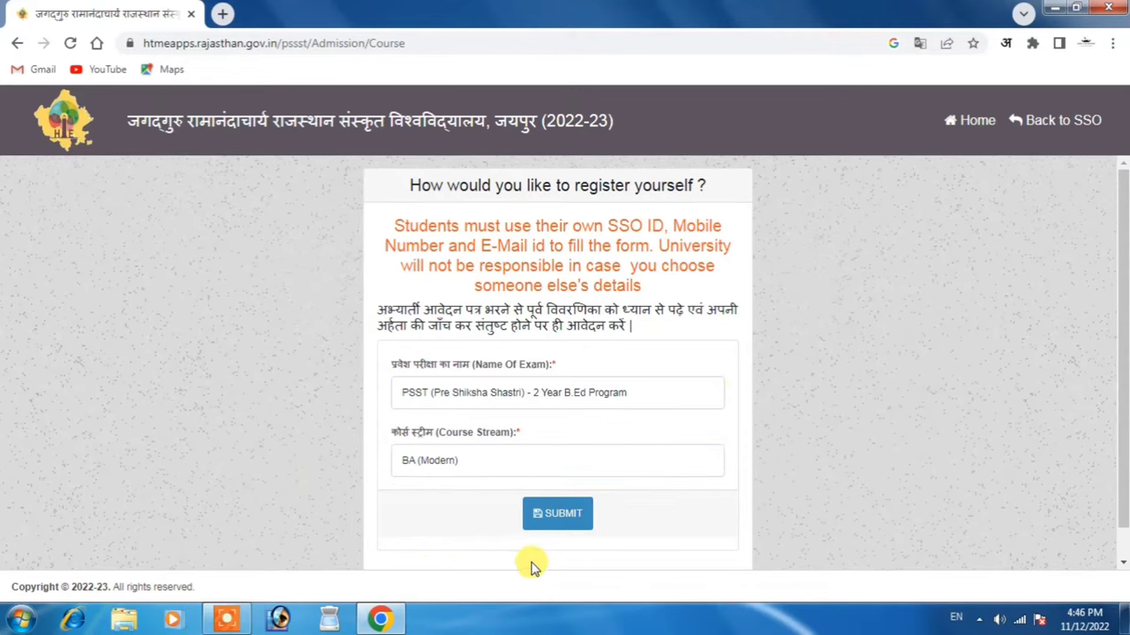
pyautogui.click(567, 516)
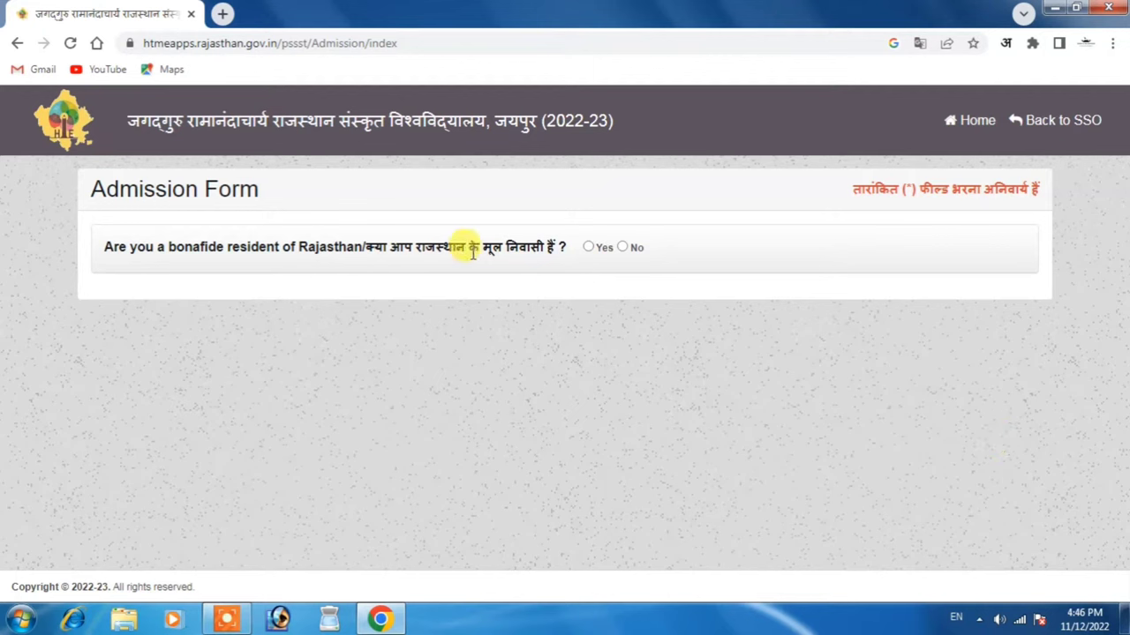
# Answer Yes to Rajasthan residency, fetch the Jan Aadhaar family, choose the third member, and verify the OTP
pyautogui.click(588, 248)
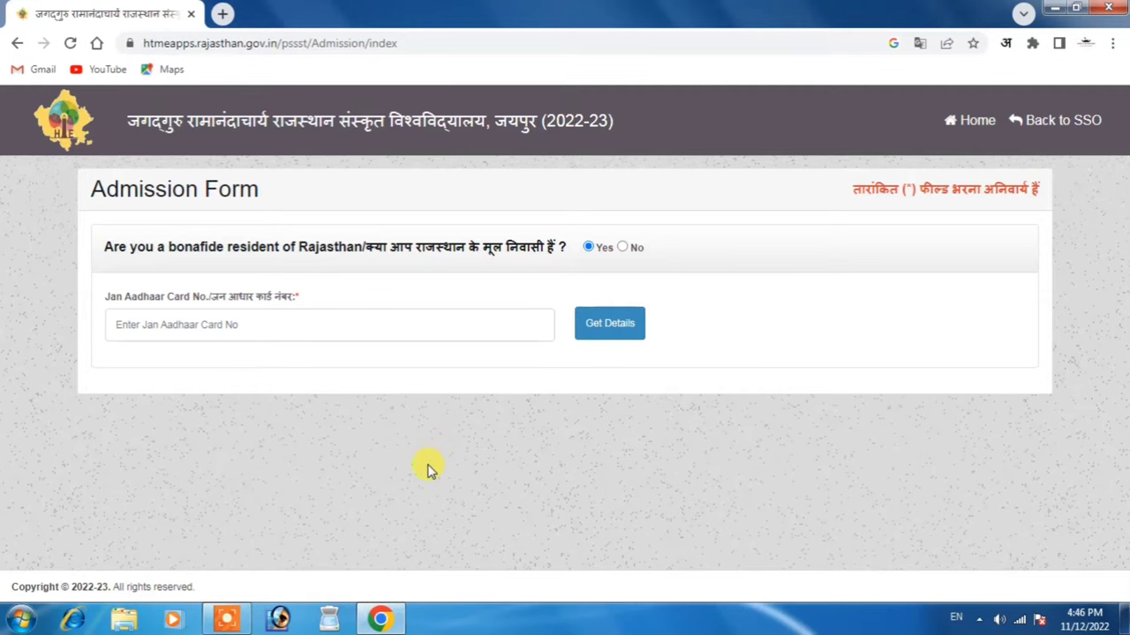
pyautogui.click(403, 318)
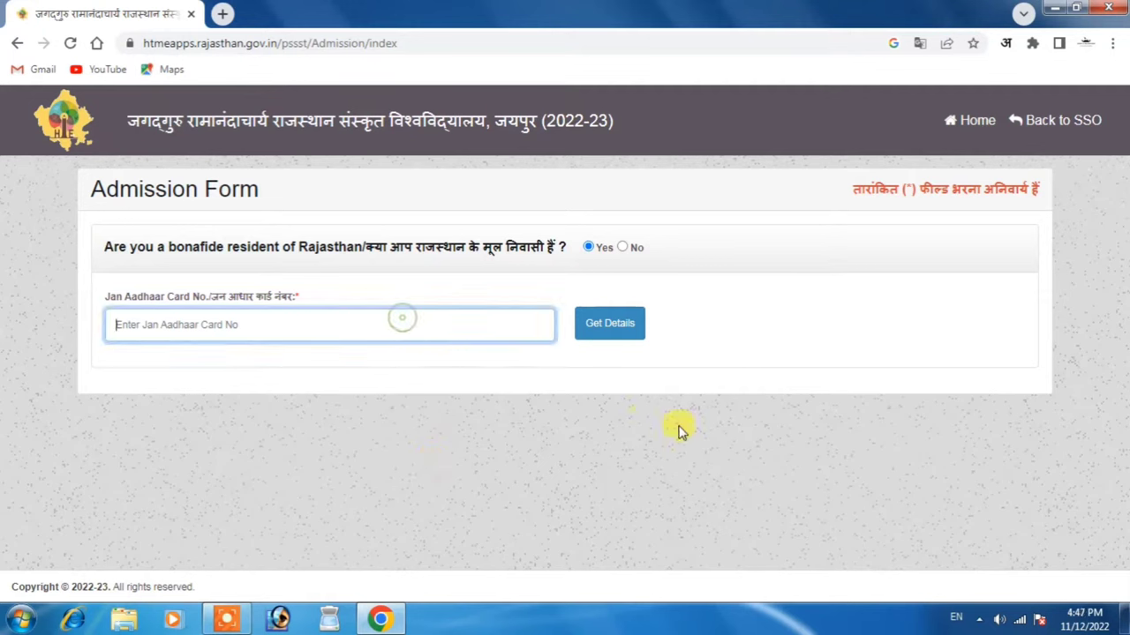
pyautogui.write('12')
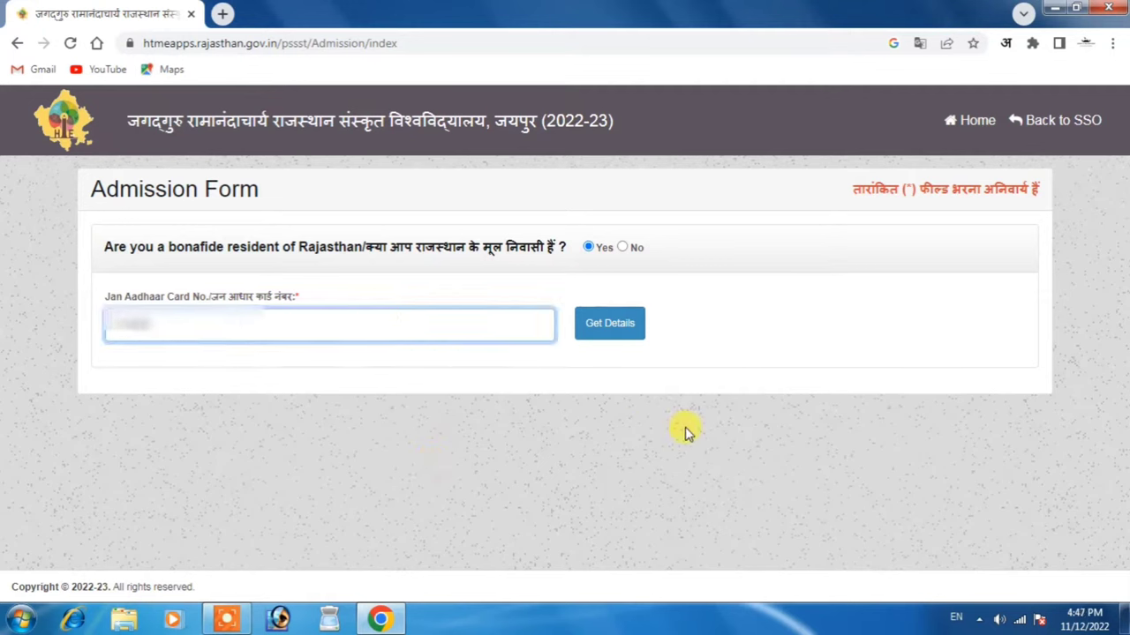
pyautogui.click(622, 326)
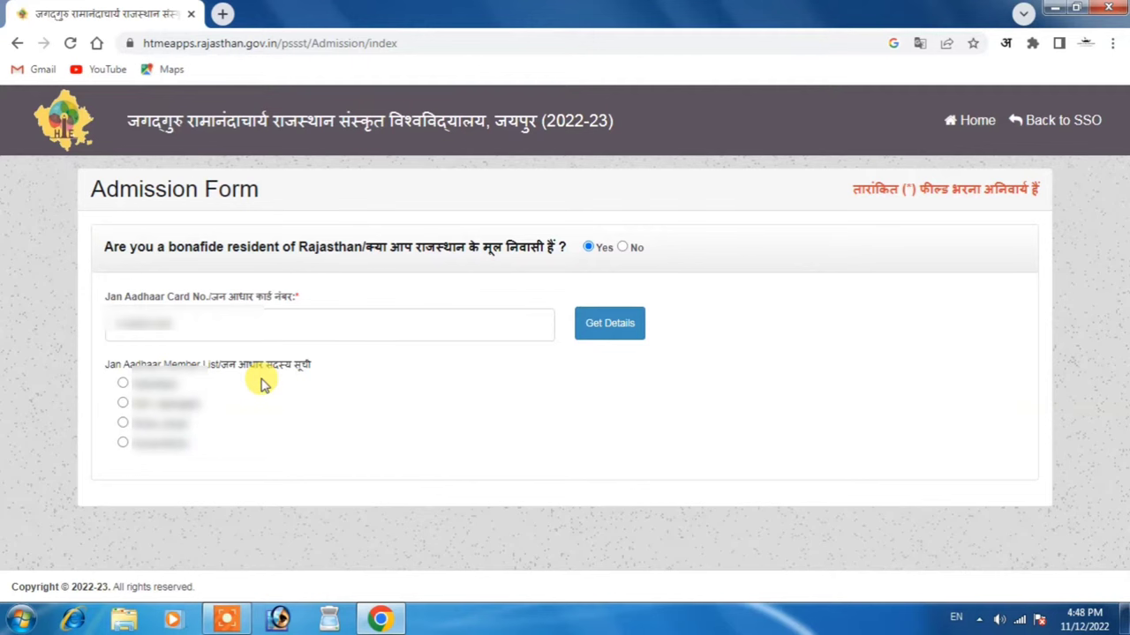
pyautogui.click(123, 425)
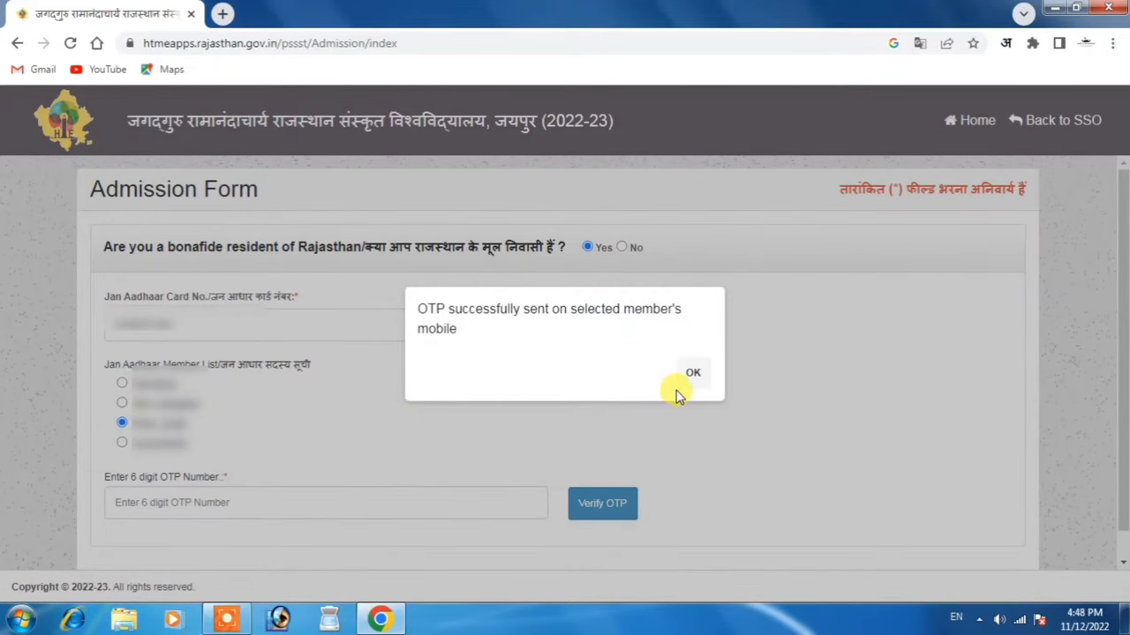
pyautogui.click(692, 376)
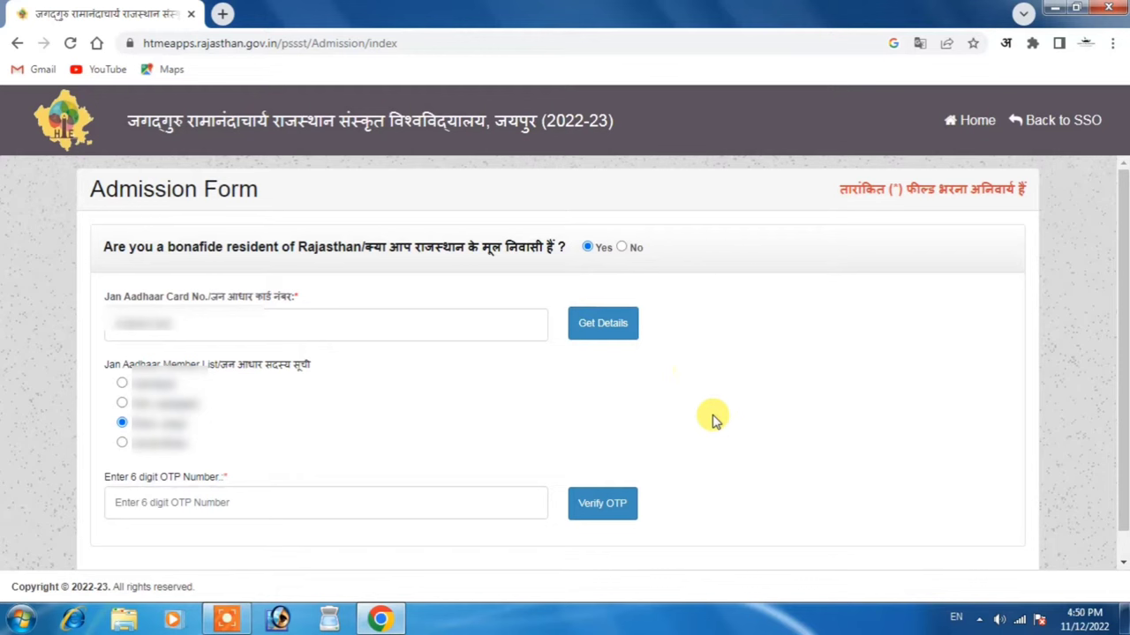
pyautogui.click(487, 507)
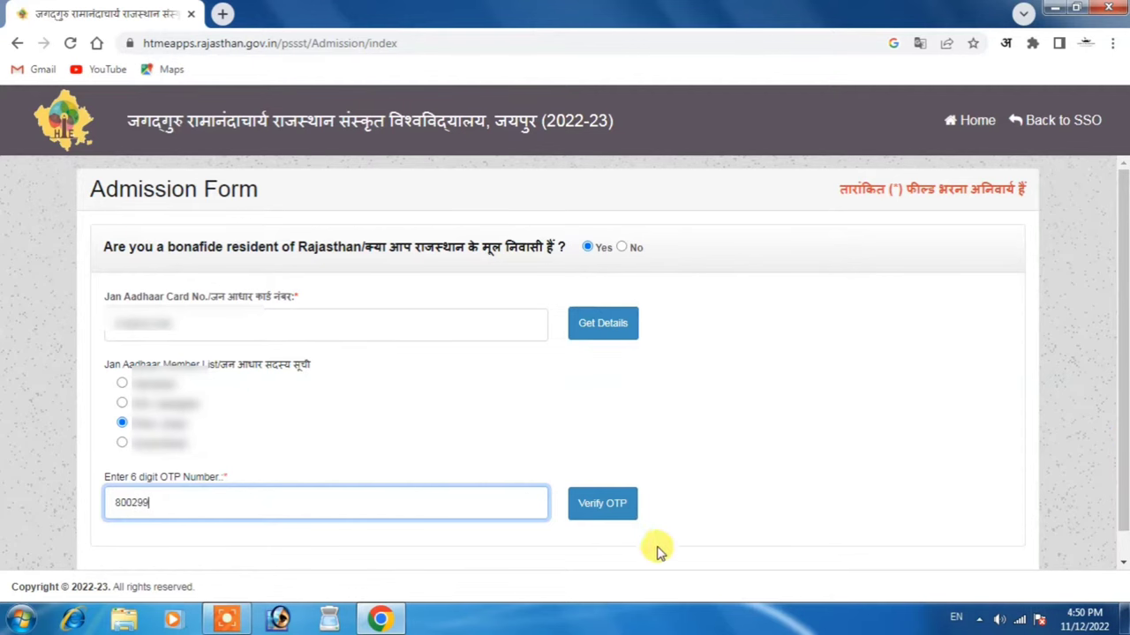
pyautogui.click(615, 510)
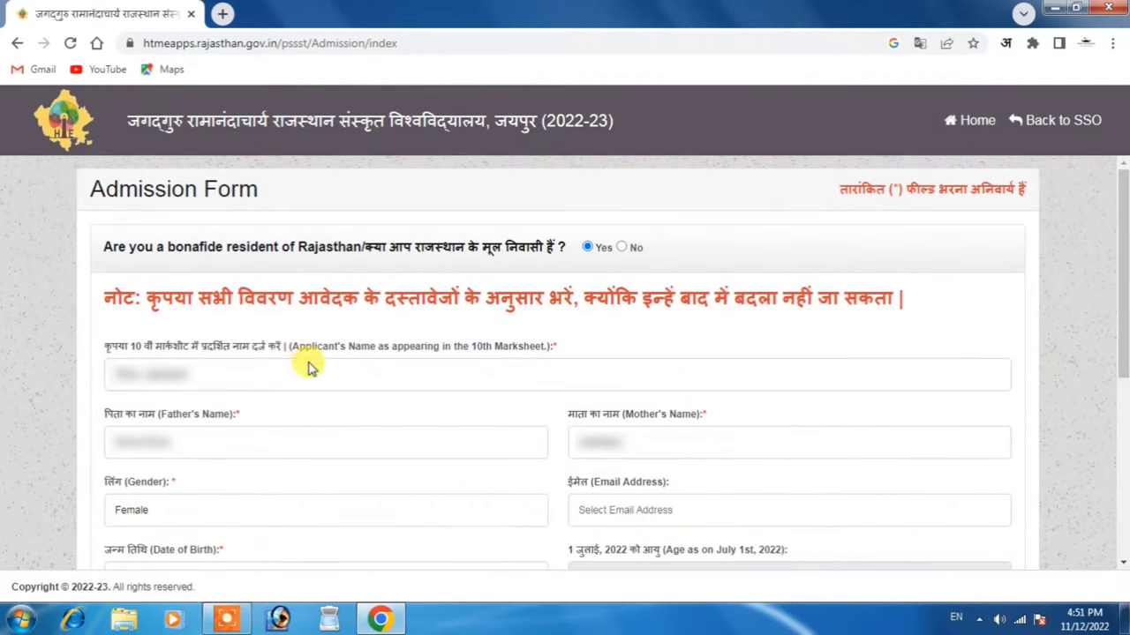
# Check the applicant and father name fields, retype the mother's name, and enter the applicant's email address
pyautogui.click(284, 377)
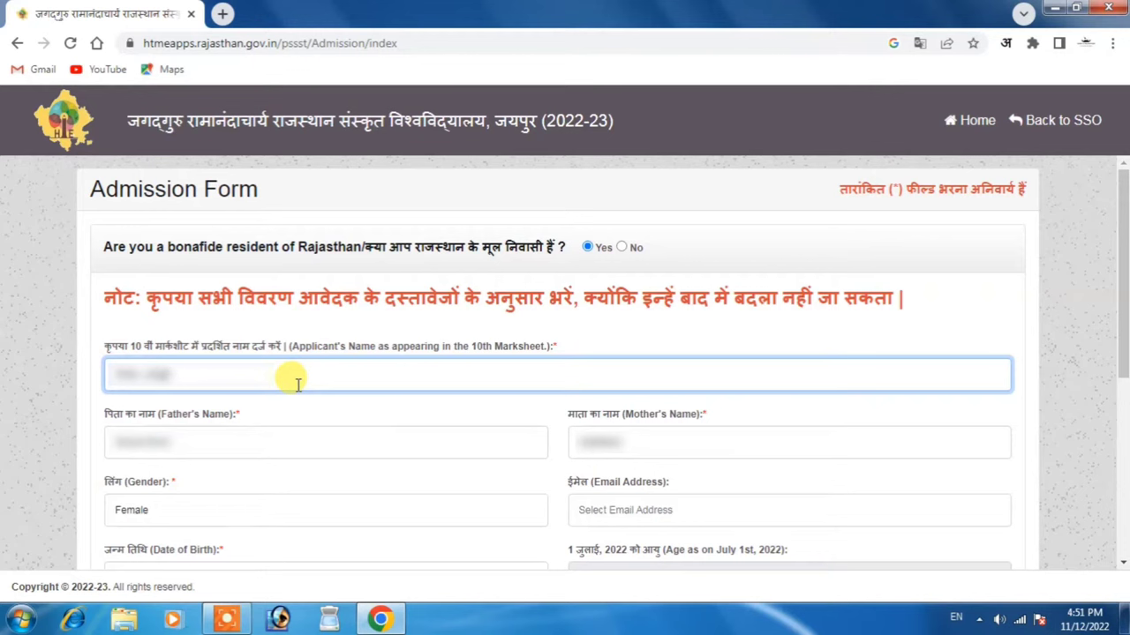
pyautogui.click(600, 337)
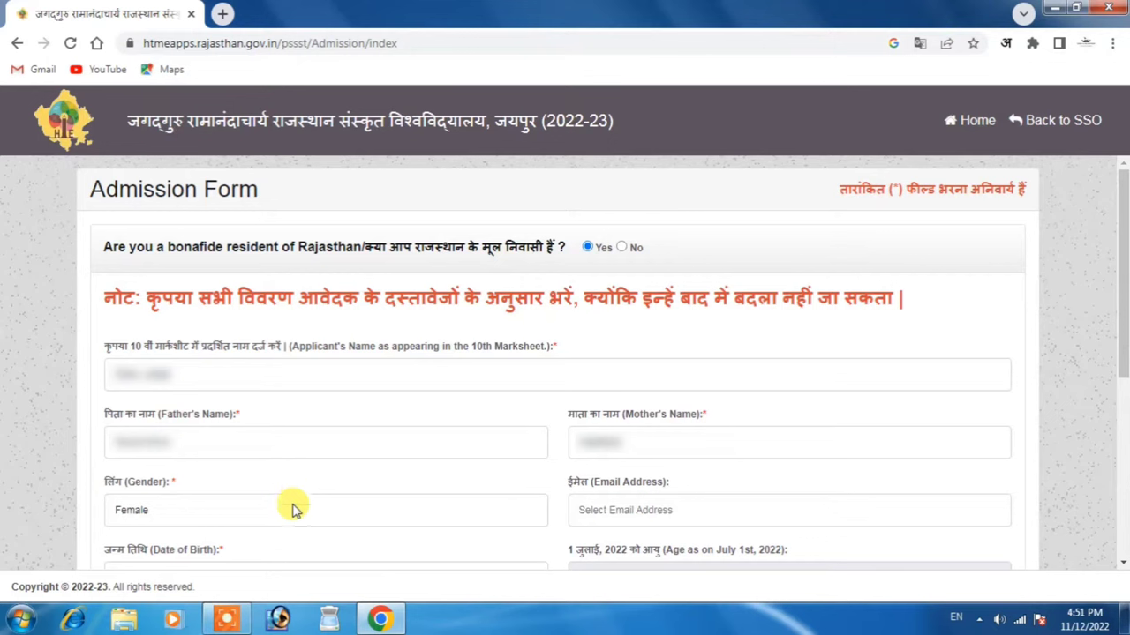
pyautogui.click(203, 435)
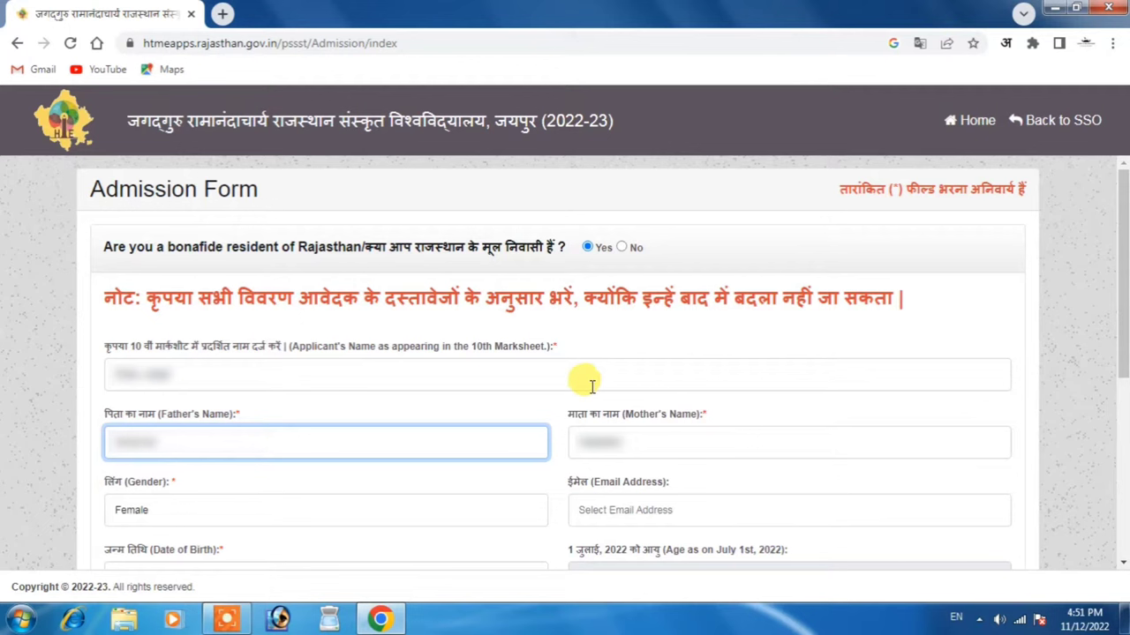
pyautogui.click(664, 446)
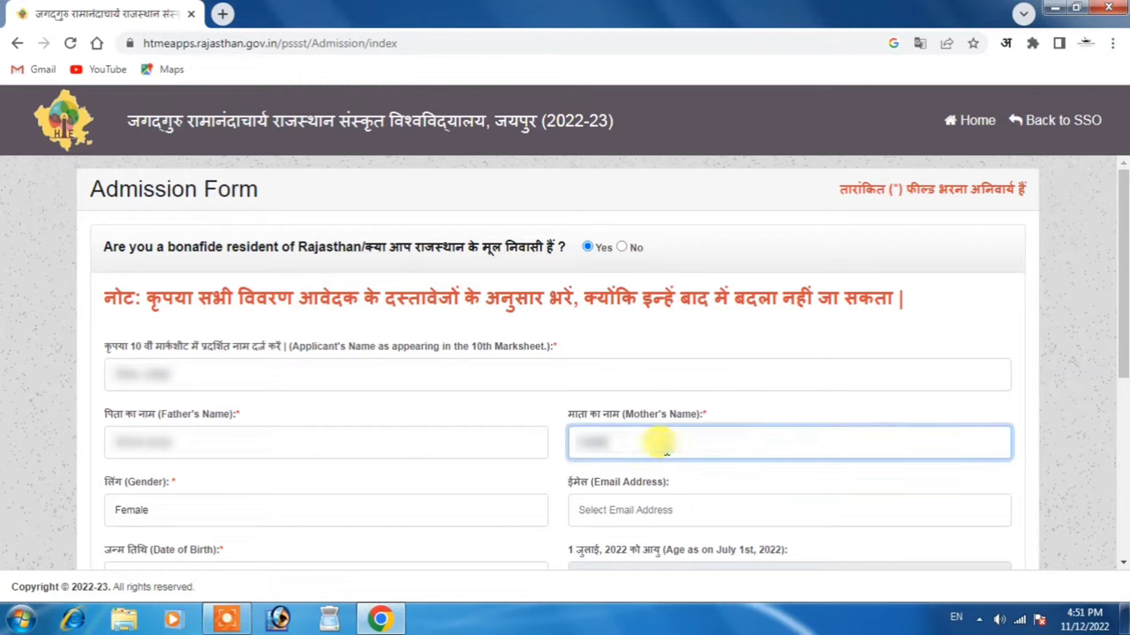
pyautogui.press('BackSpace')
pyautogui.press('BackSpace')
pyautogui.press('BackSpace')
pyautogui.press('BackSpace')
pyautogui.press('BackSpace')
pyautogui.write('Sa')
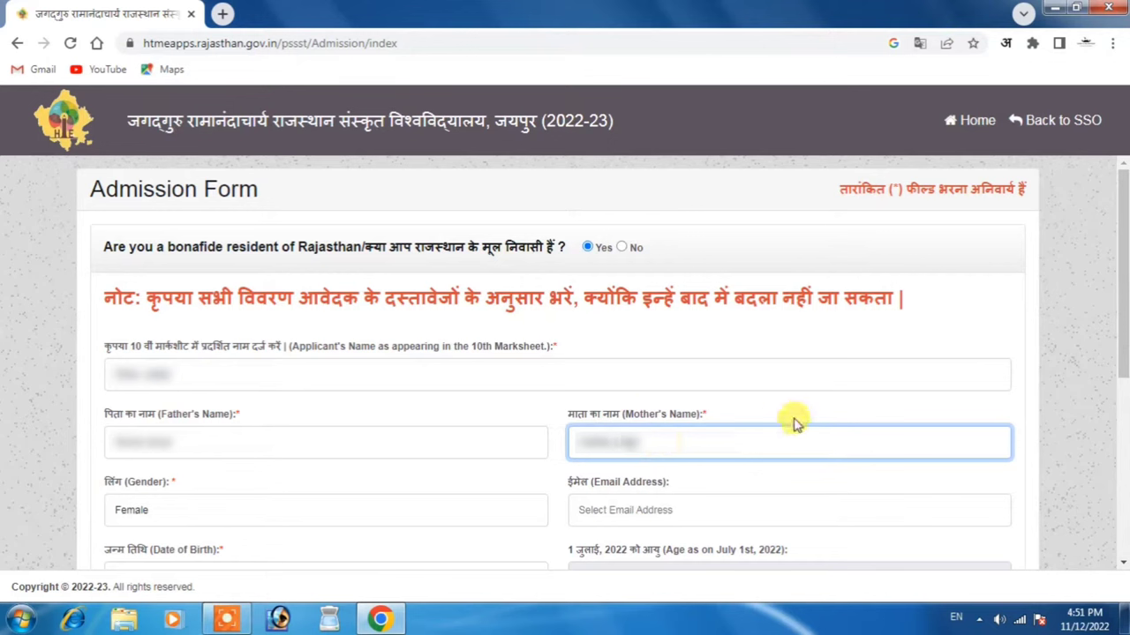
pyautogui.click(812, 384)
pyautogui.press('Tab')
pyautogui.press('Tab')
pyautogui.press('Tab')
pyautogui.press('Tab')
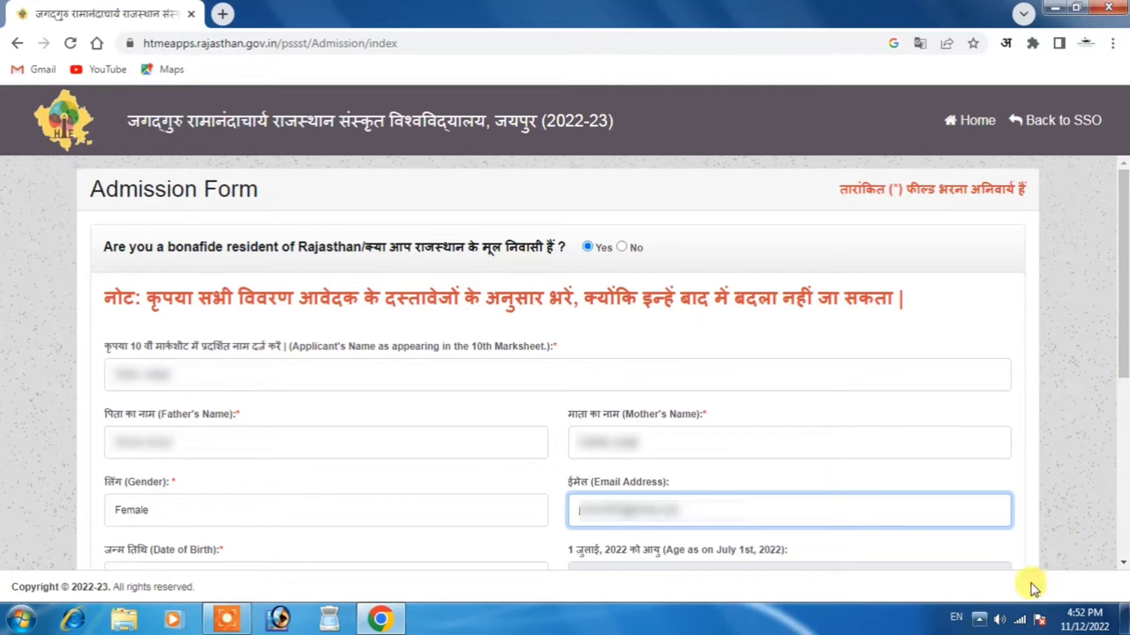
pyautogui.click(1068, 487)
pyautogui.scroll(-2, 1121, 356)
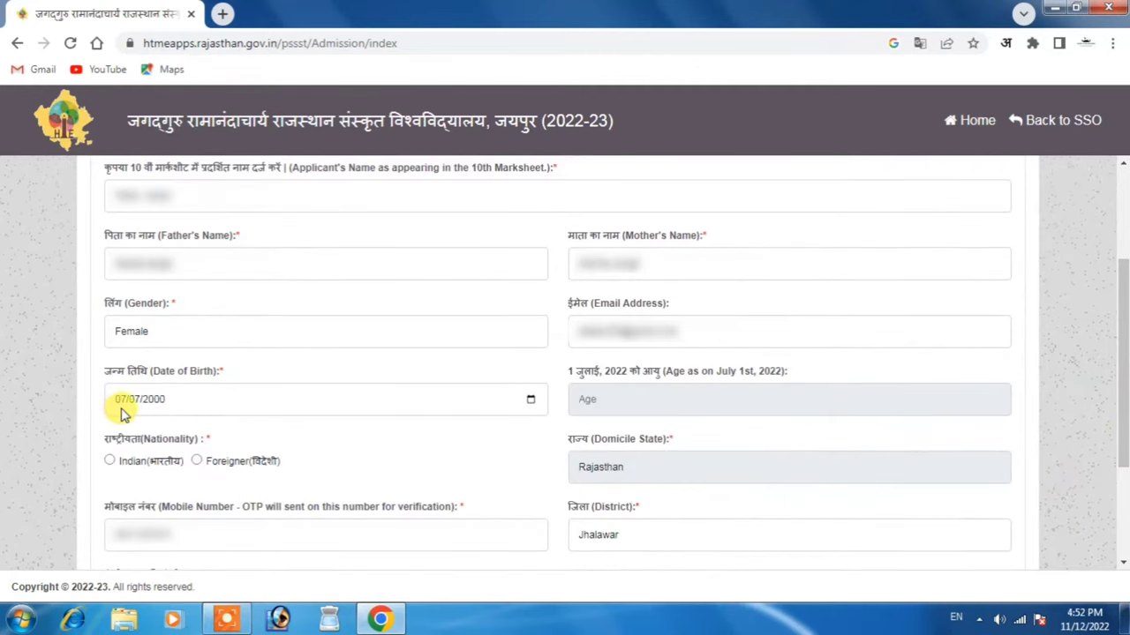
# Set nationality to Indian and the date of birth to 18 July 2000
pyautogui.click(109, 461)
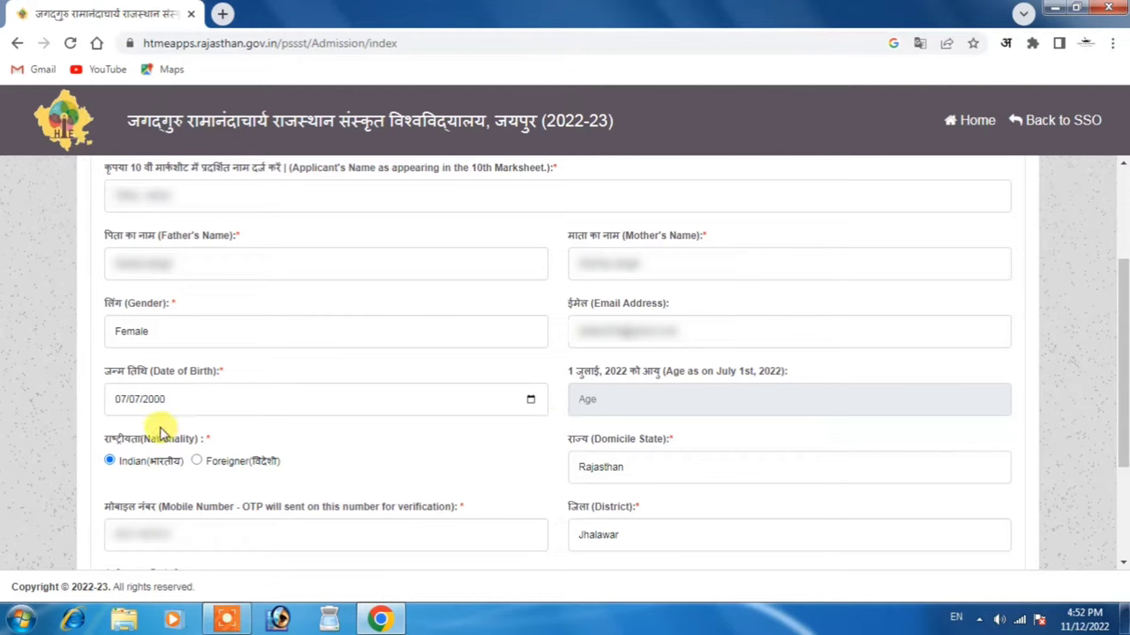
pyautogui.click(531, 399)
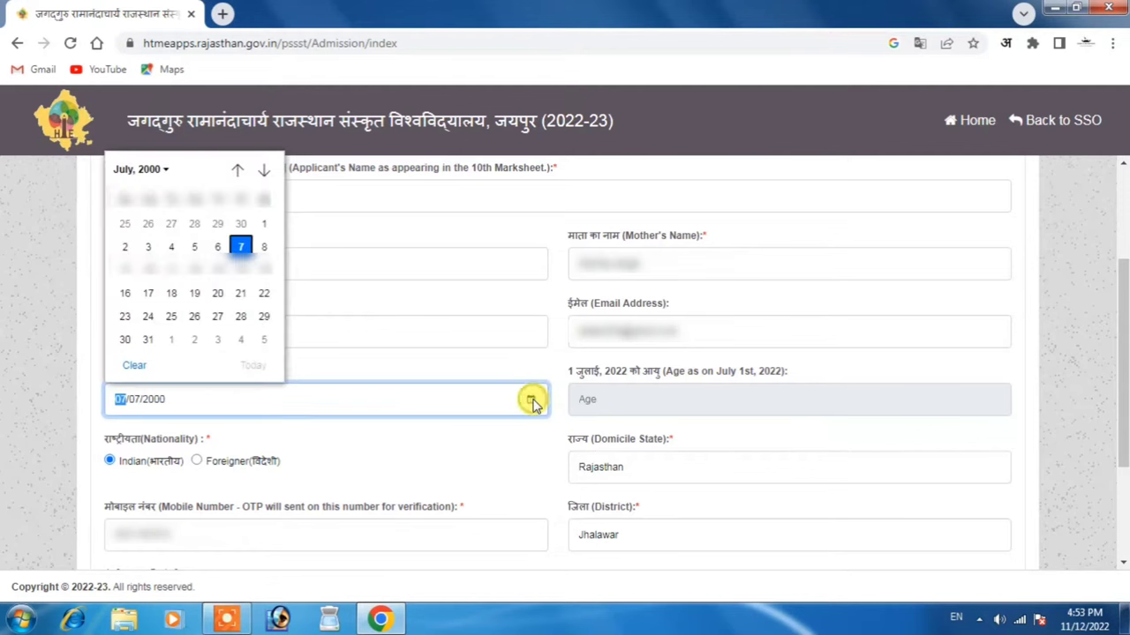
pyautogui.click(172, 294)
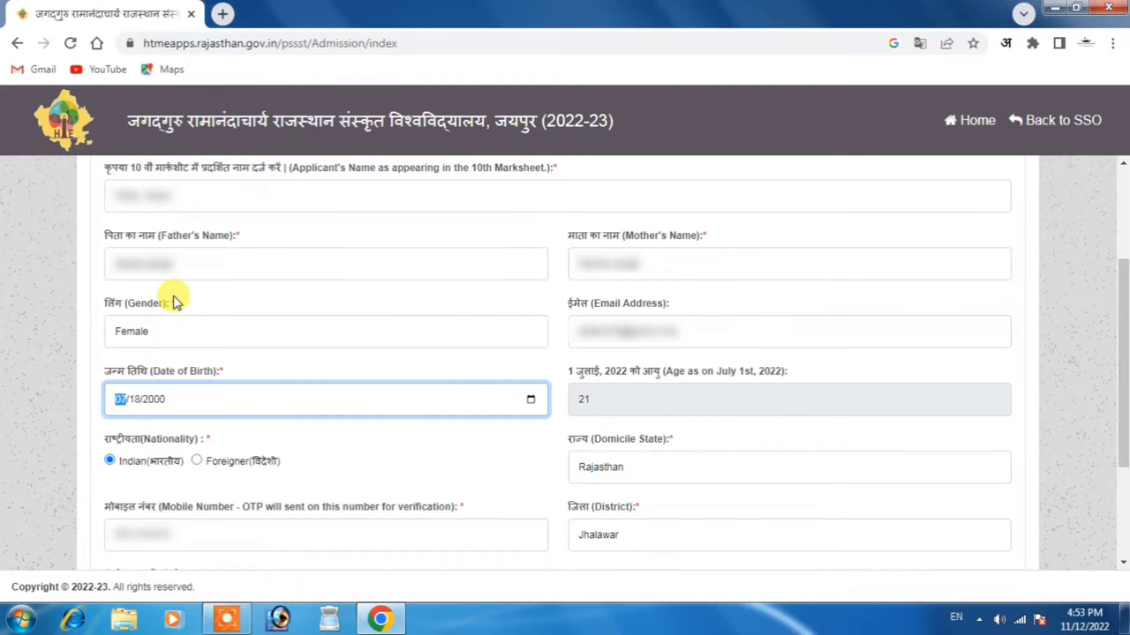
pyautogui.click(751, 429)
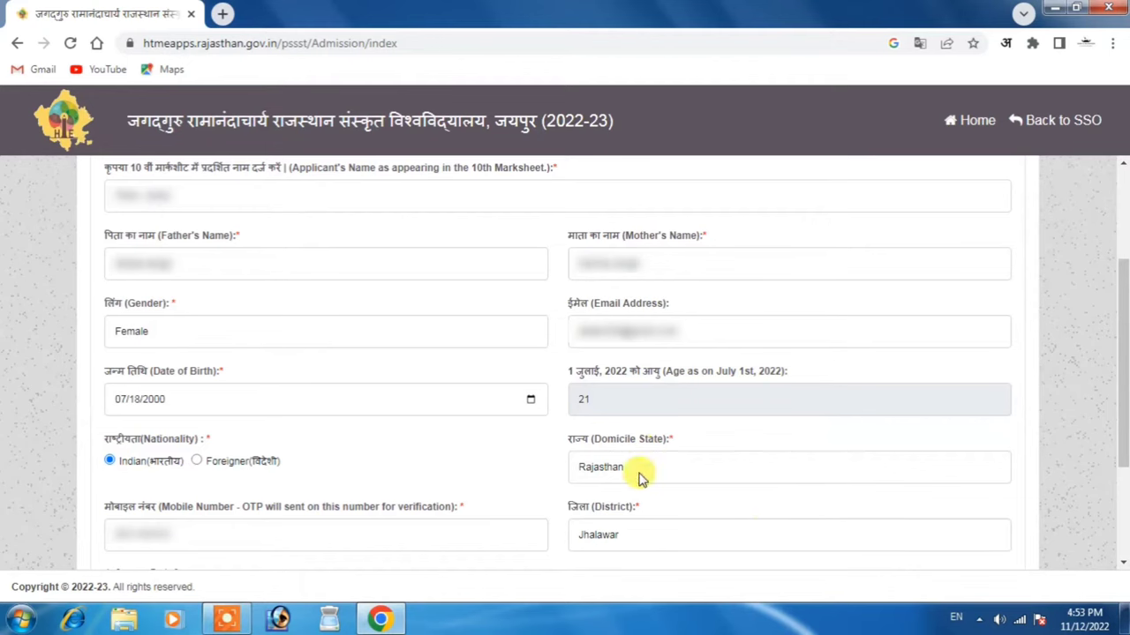
pyautogui.moveTo(1126, 406); pyautogui.dragTo(1125, 494)
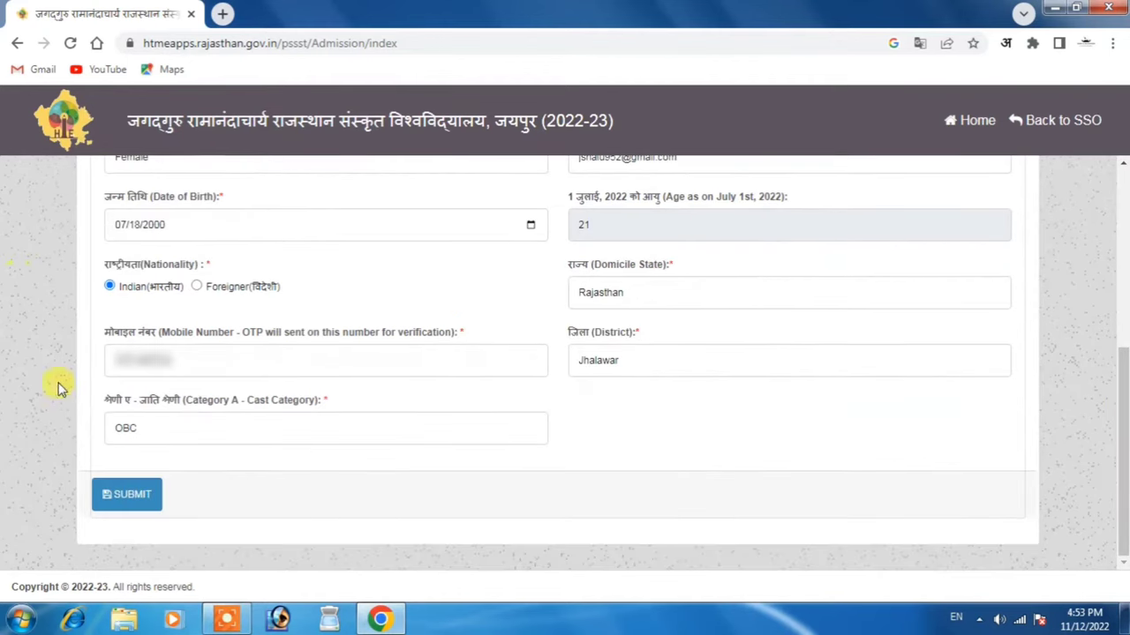
# Save the admission form, confirm, and verify it with the mobile OTP
pyautogui.click(123, 494)
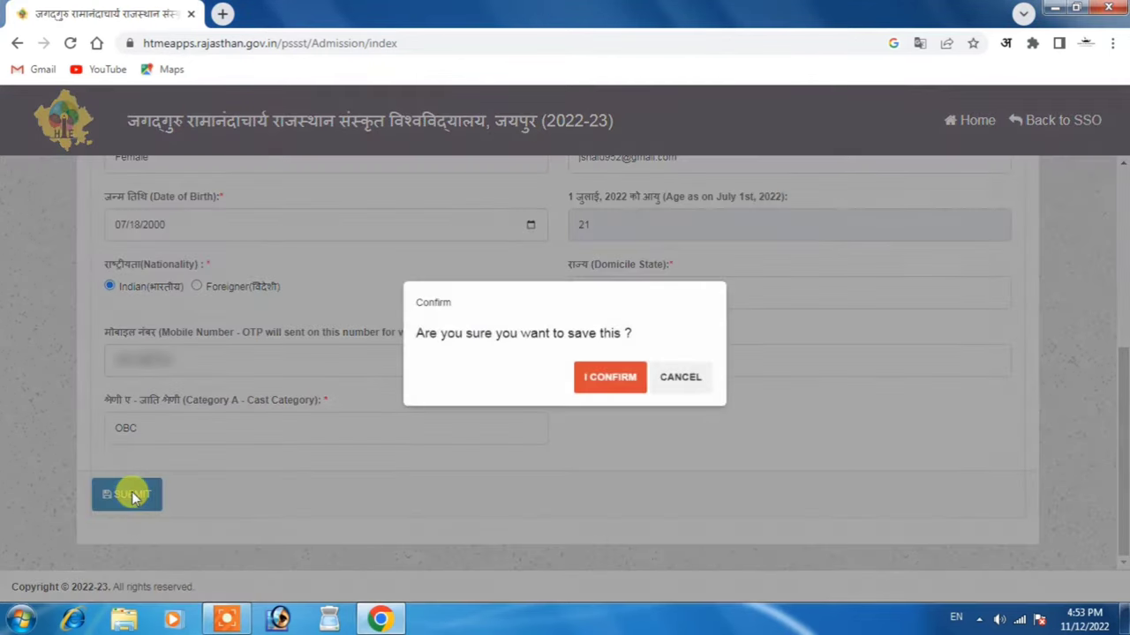
pyautogui.click(600, 384)
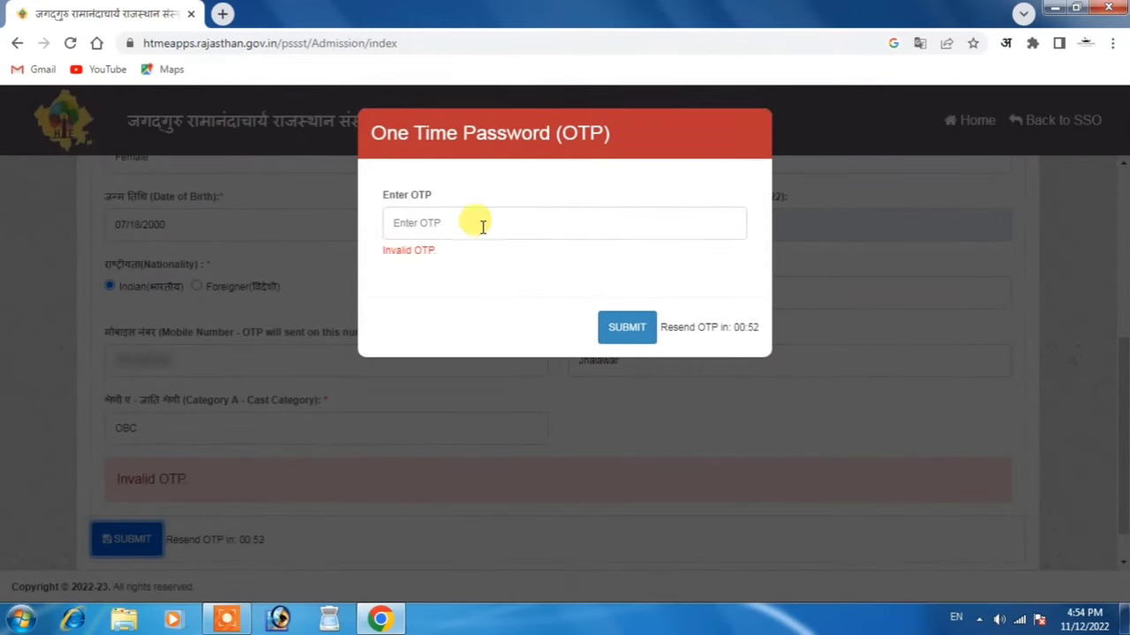
pyautogui.click(481, 224)
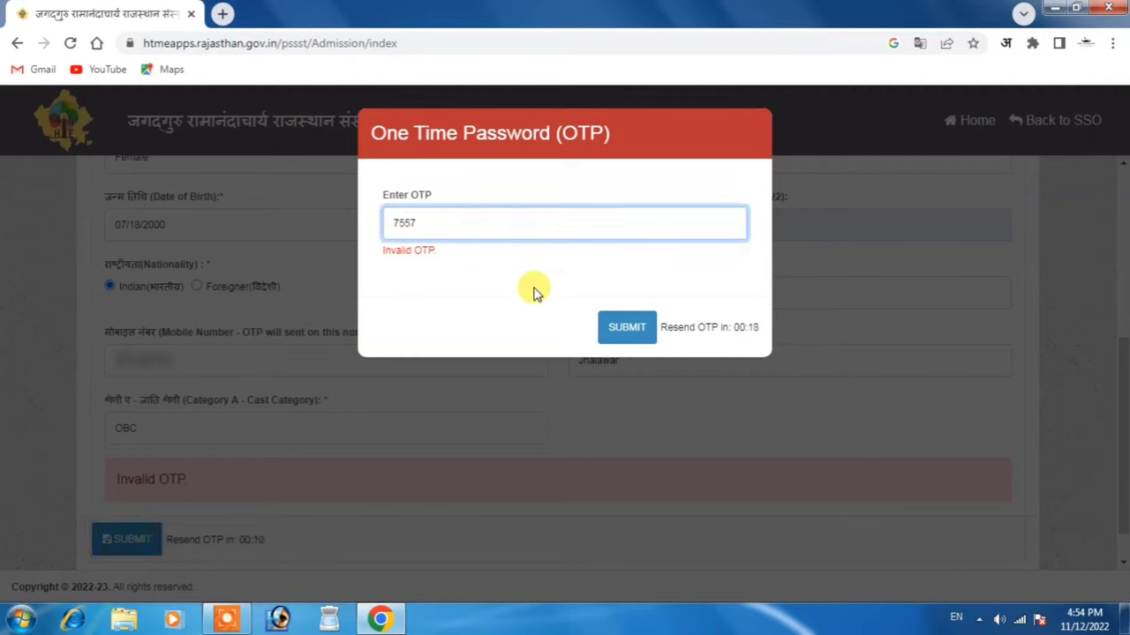
pyautogui.click(491, 304)
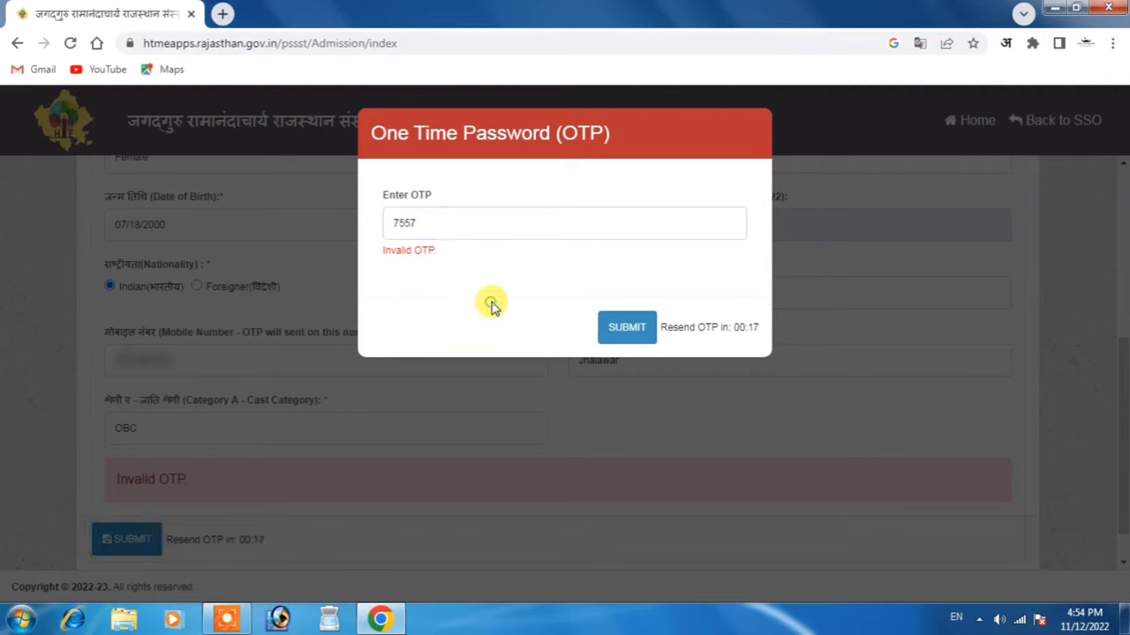
pyautogui.click(622, 328)
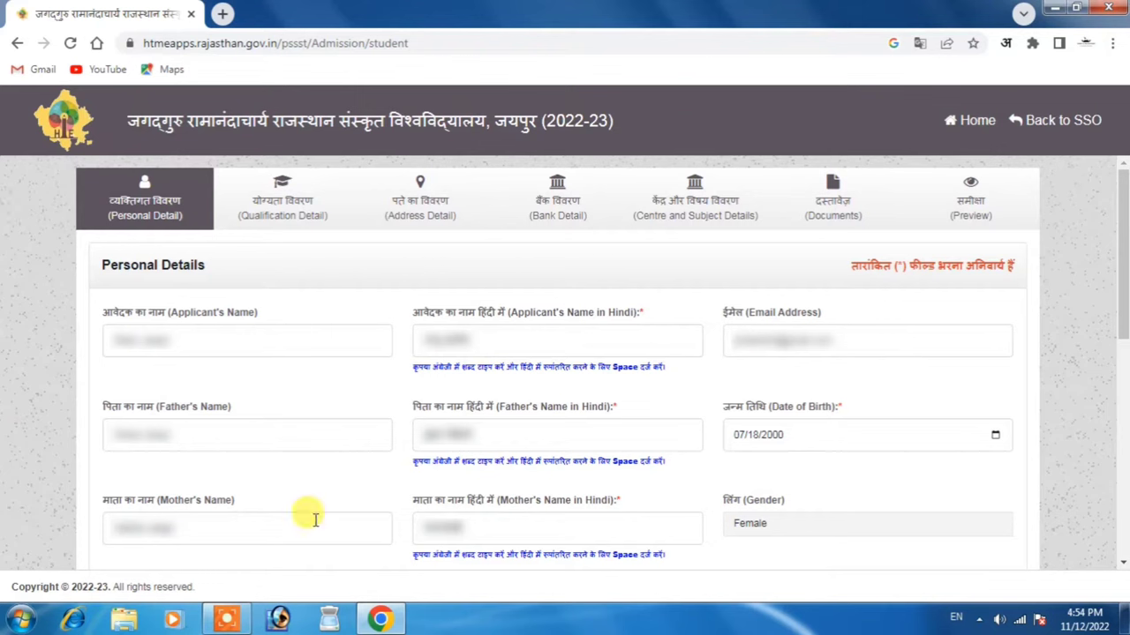
# Choose Aadhar Card as identity proof and enter its ID number
pyautogui.moveTo(1121, 300); pyautogui.dragTo(1117, 462)
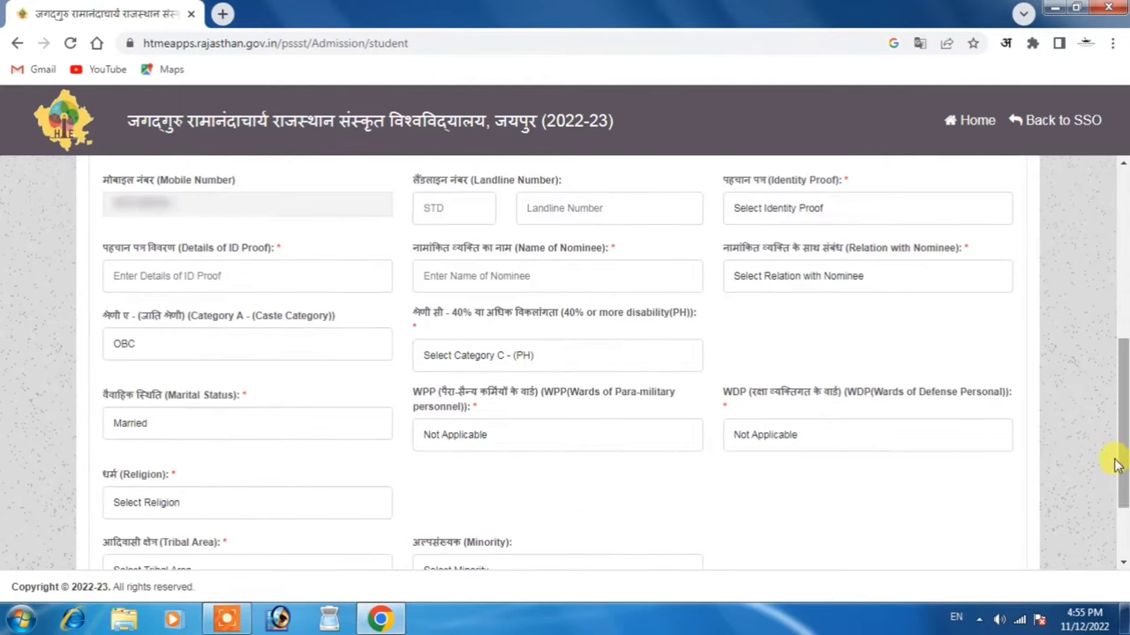
pyautogui.click(757, 212)
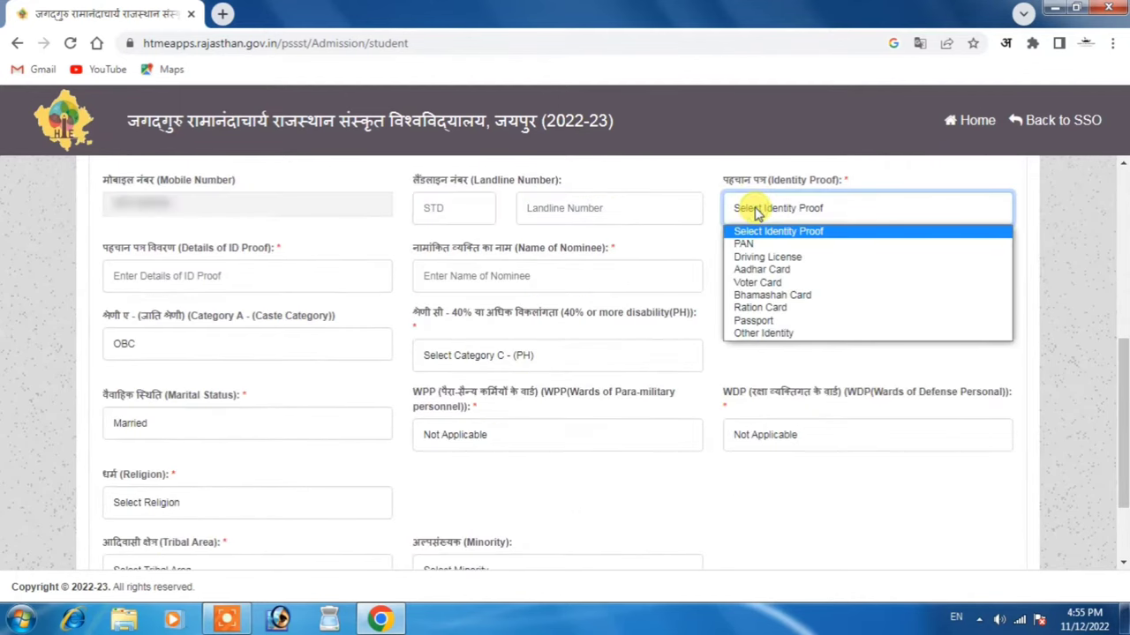
pyautogui.click(757, 270)
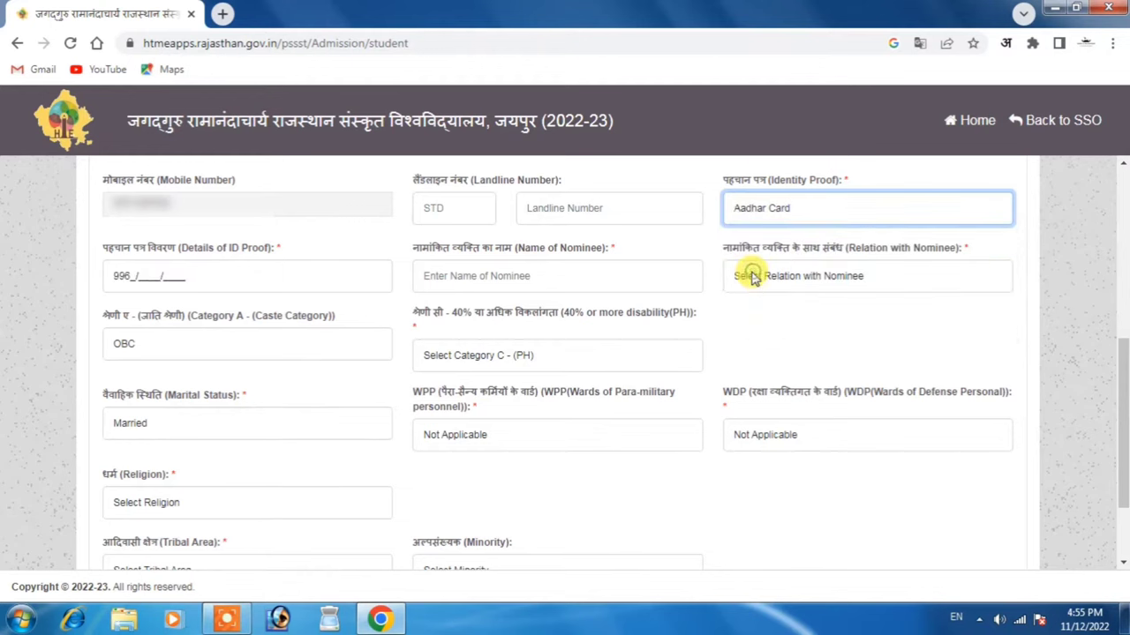
pyautogui.click(123, 276)
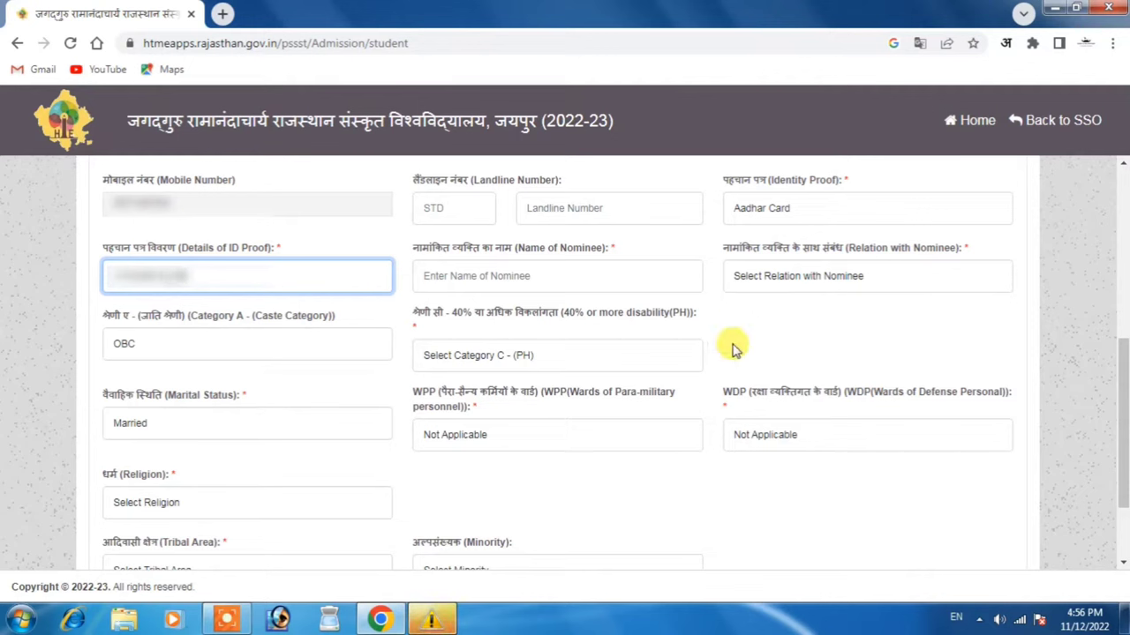
pyautogui.click(697, 299)
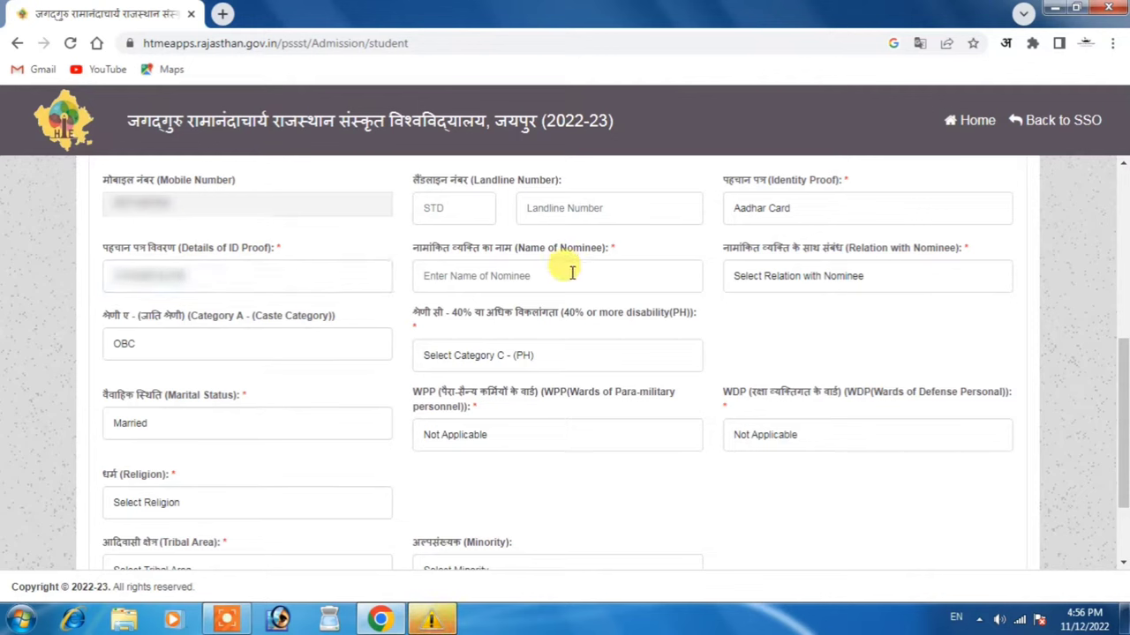
# Enter the nominee's name and set the relation with nominee to Father
pyautogui.click(497, 276)
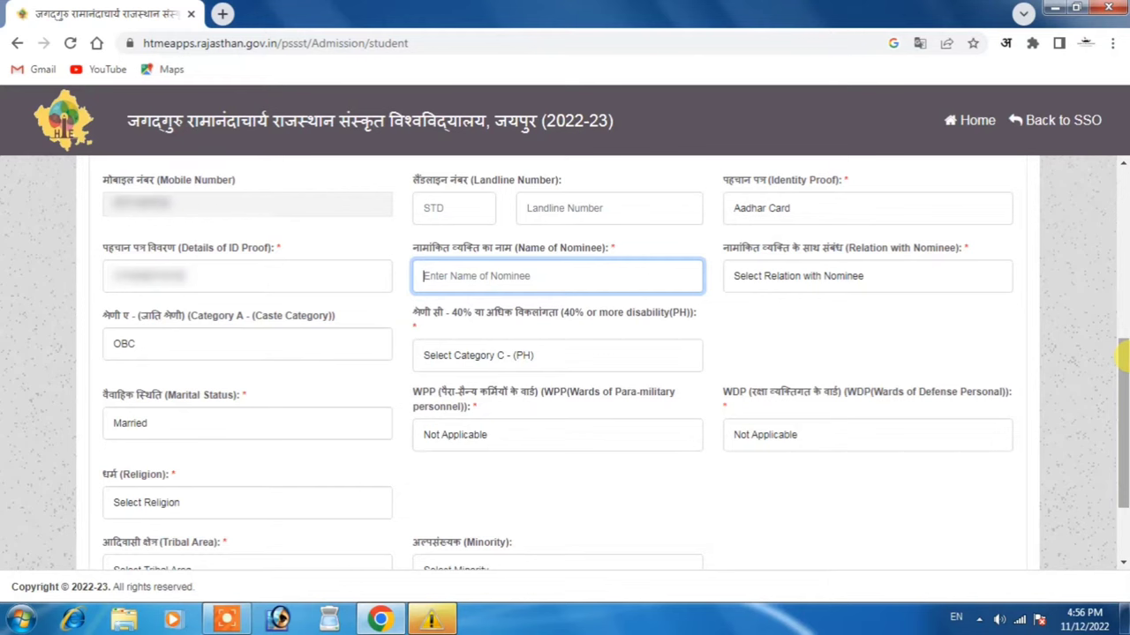
pyautogui.write('Ram')
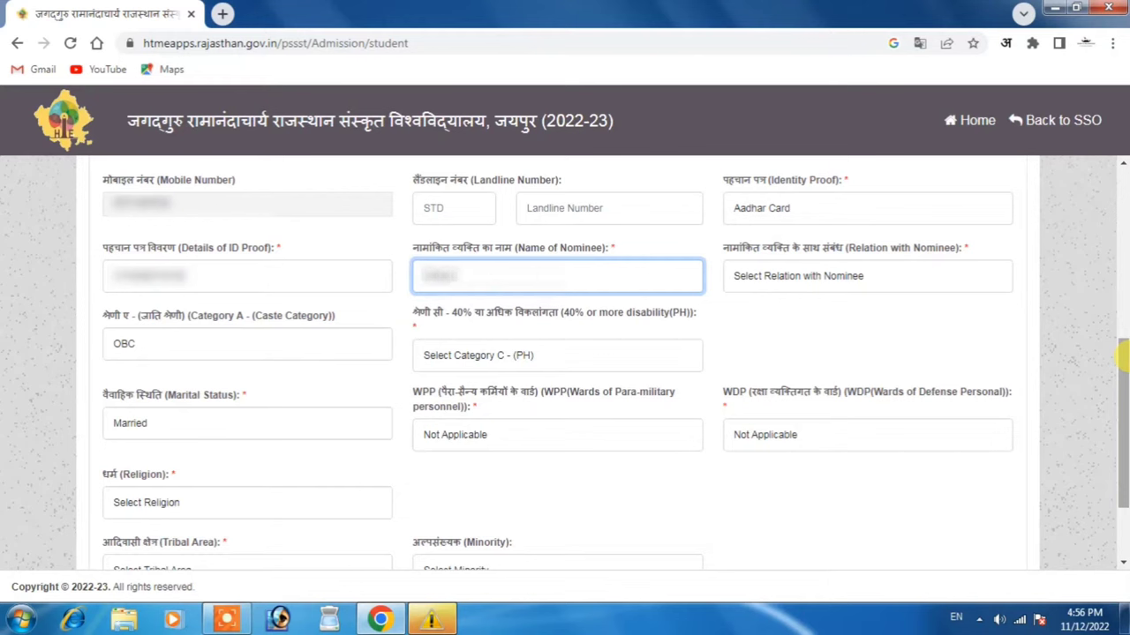
pyautogui.click(882, 305)
pyautogui.click(797, 283)
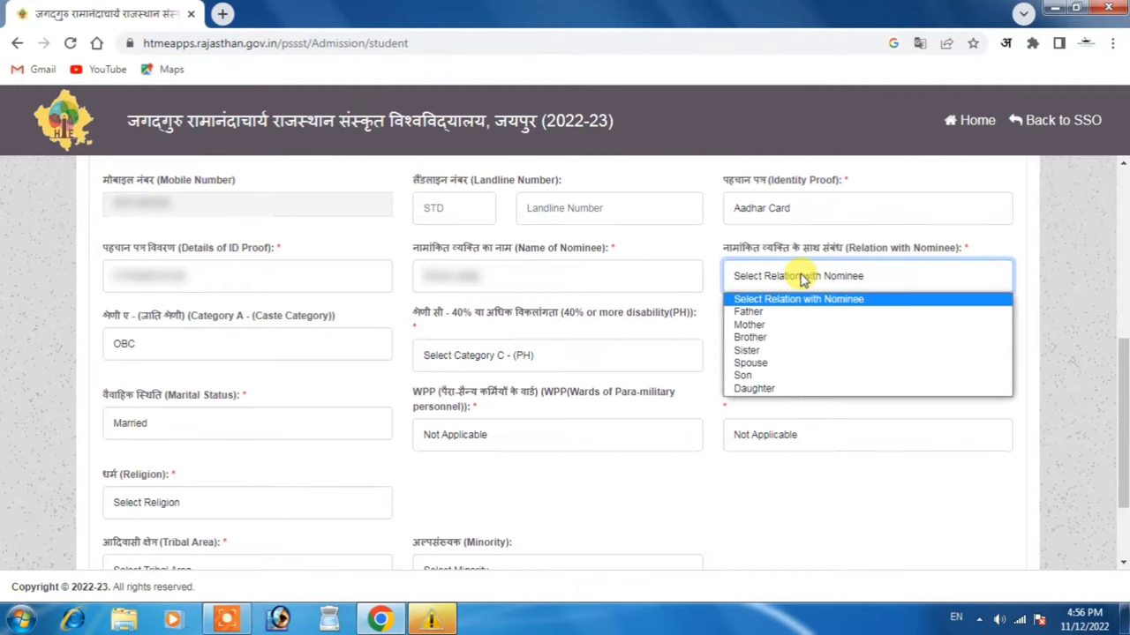
pyautogui.click(803, 315)
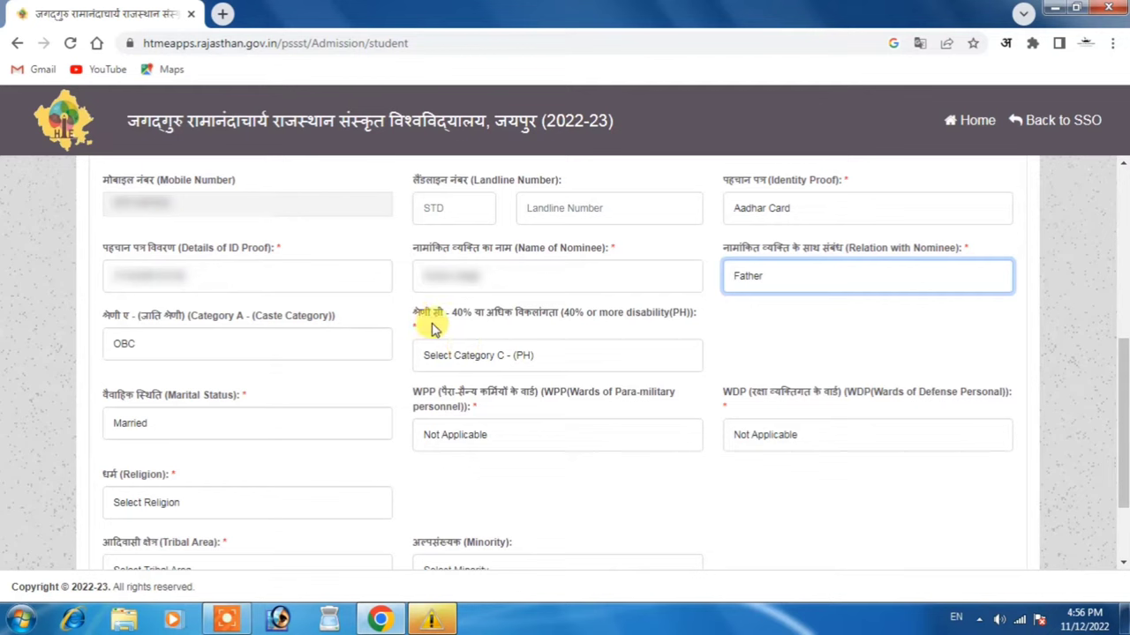
# Mark no 40% or more disability, marital status Single, and religion Hindu
pyautogui.click(472, 358)
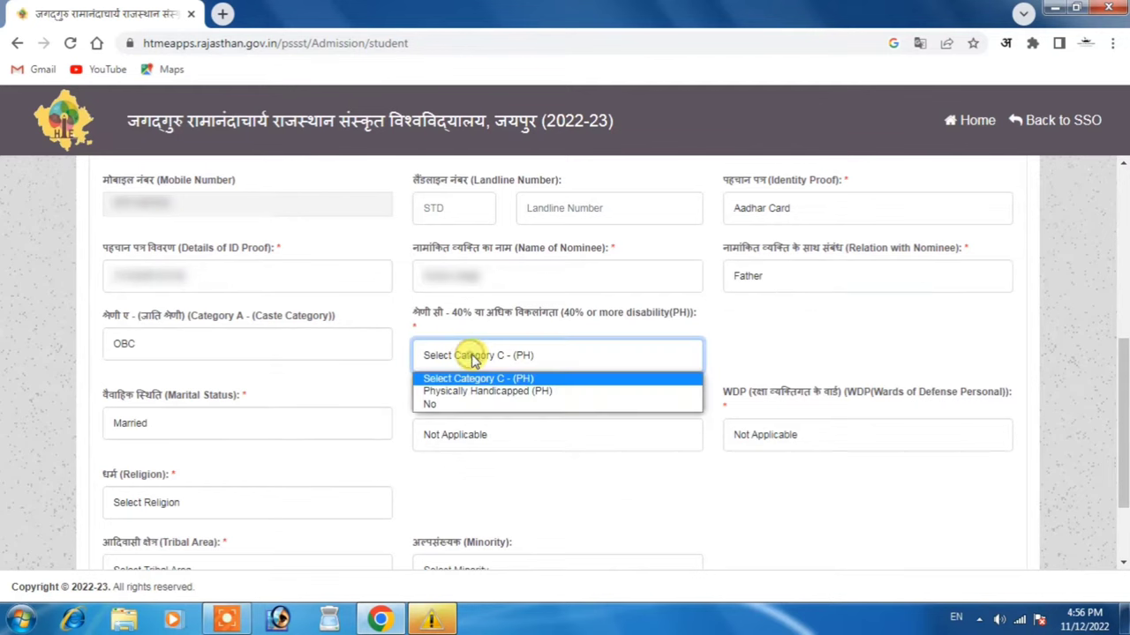
pyautogui.click(468, 406)
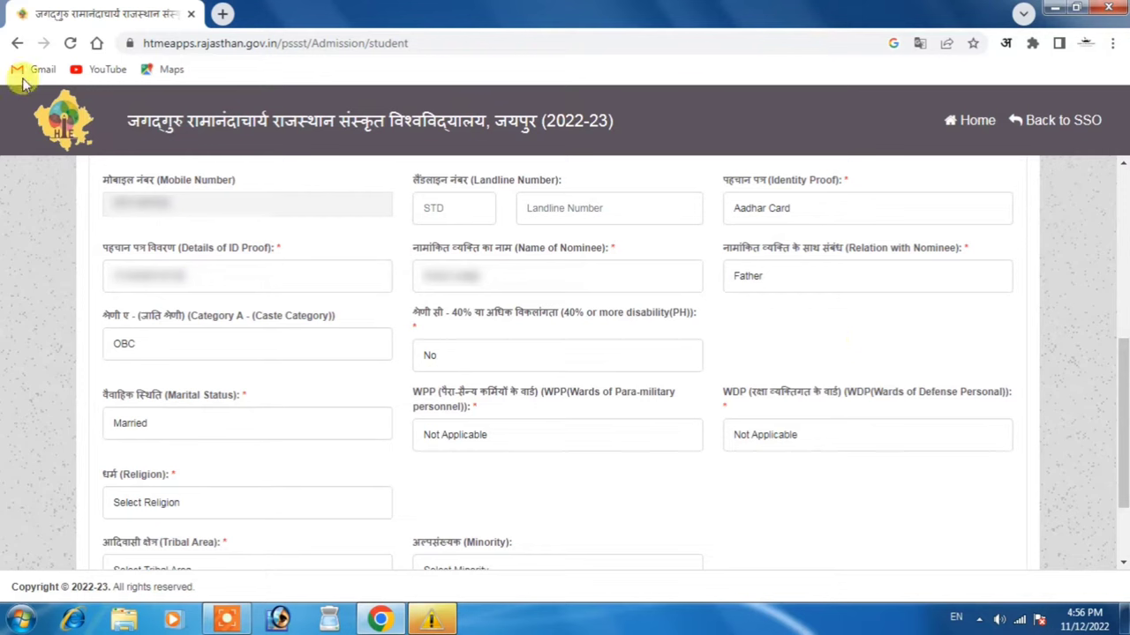
pyautogui.click(262, 427)
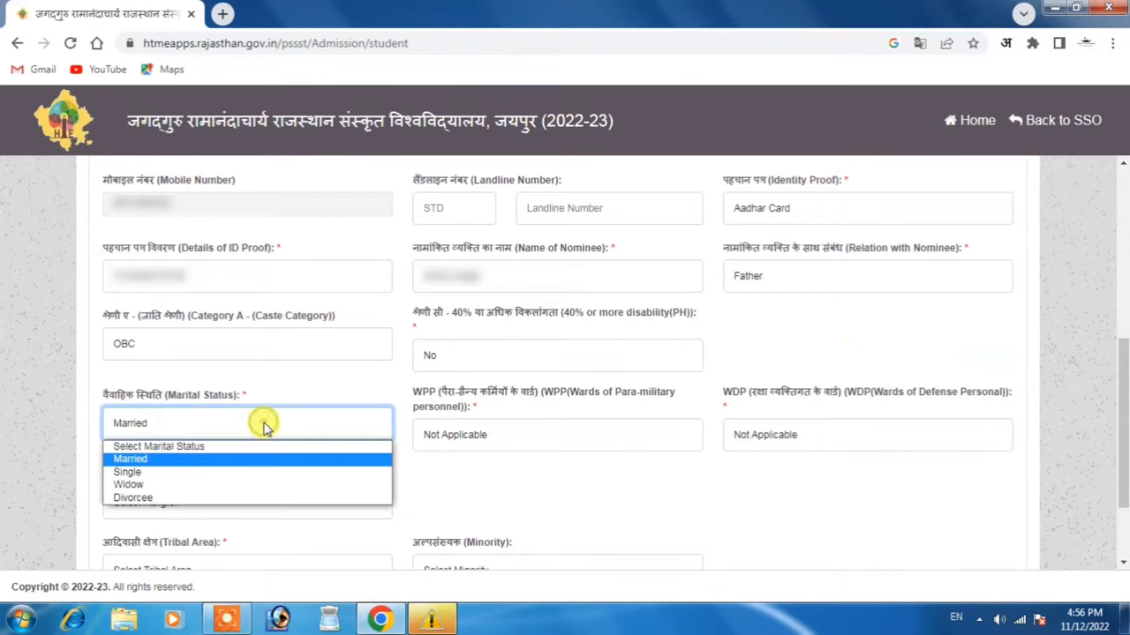
pyautogui.click(193, 471)
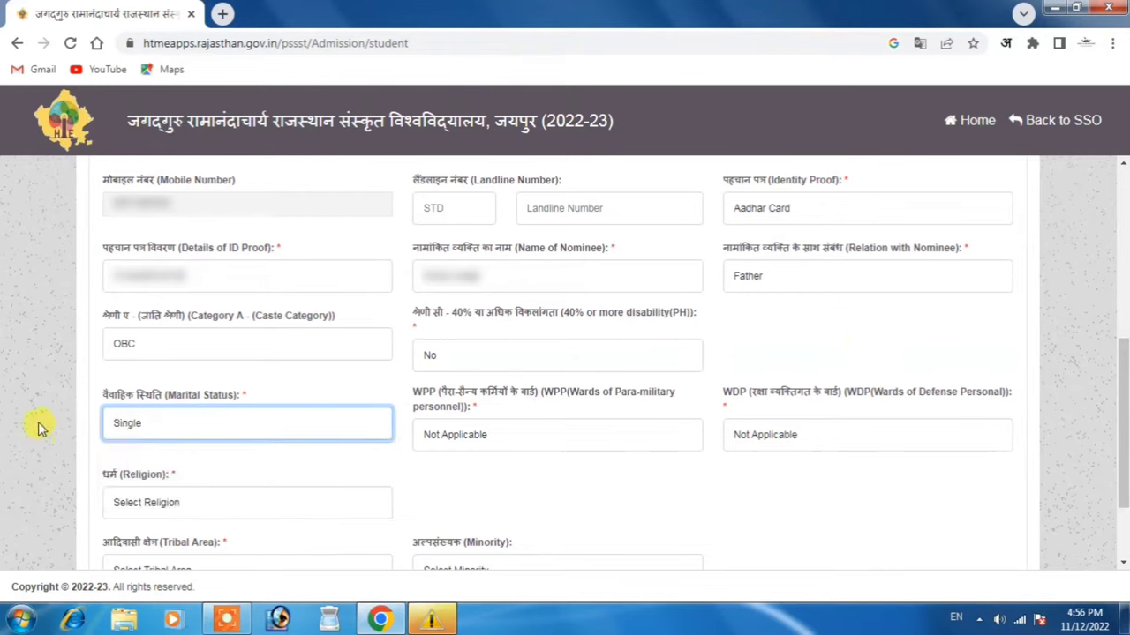
pyautogui.click(181, 503)
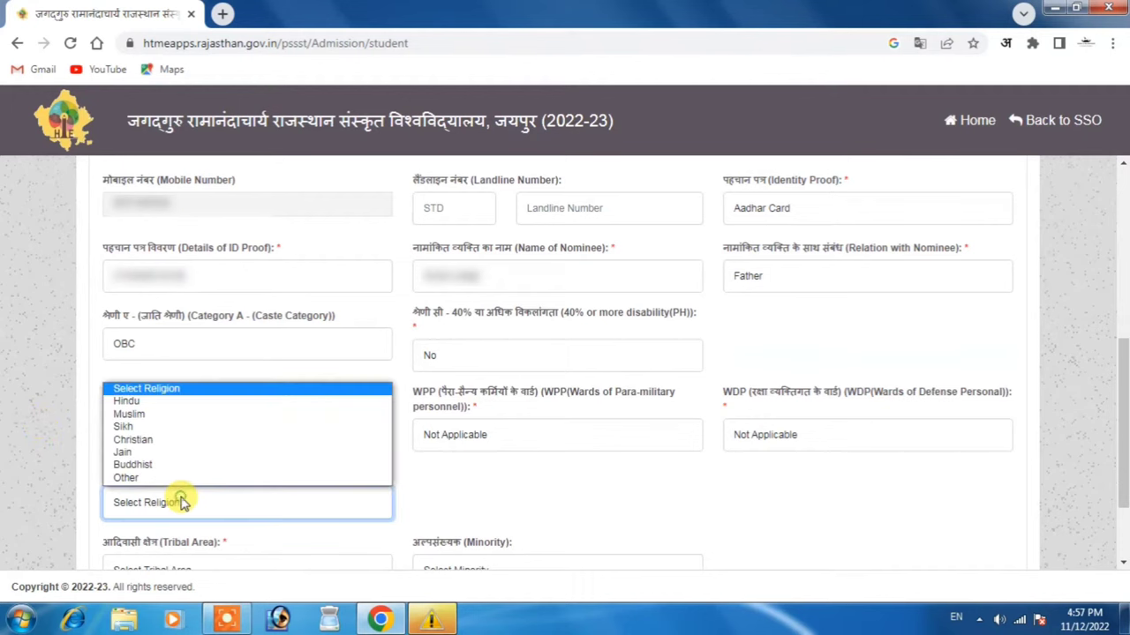
pyautogui.click(132, 401)
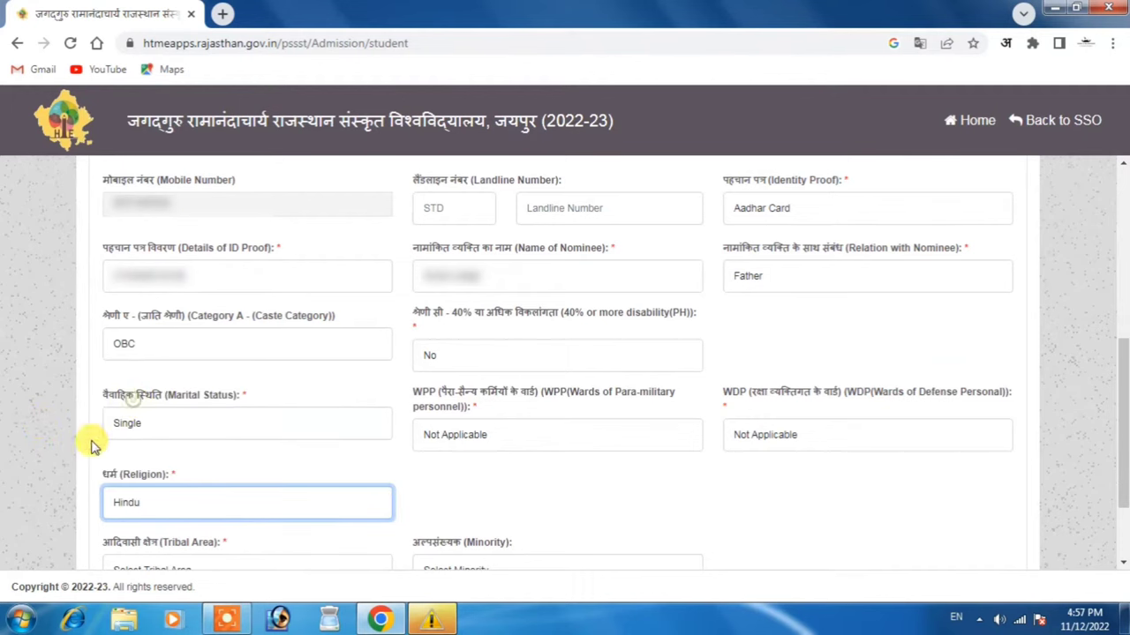
pyautogui.click(31, 479)
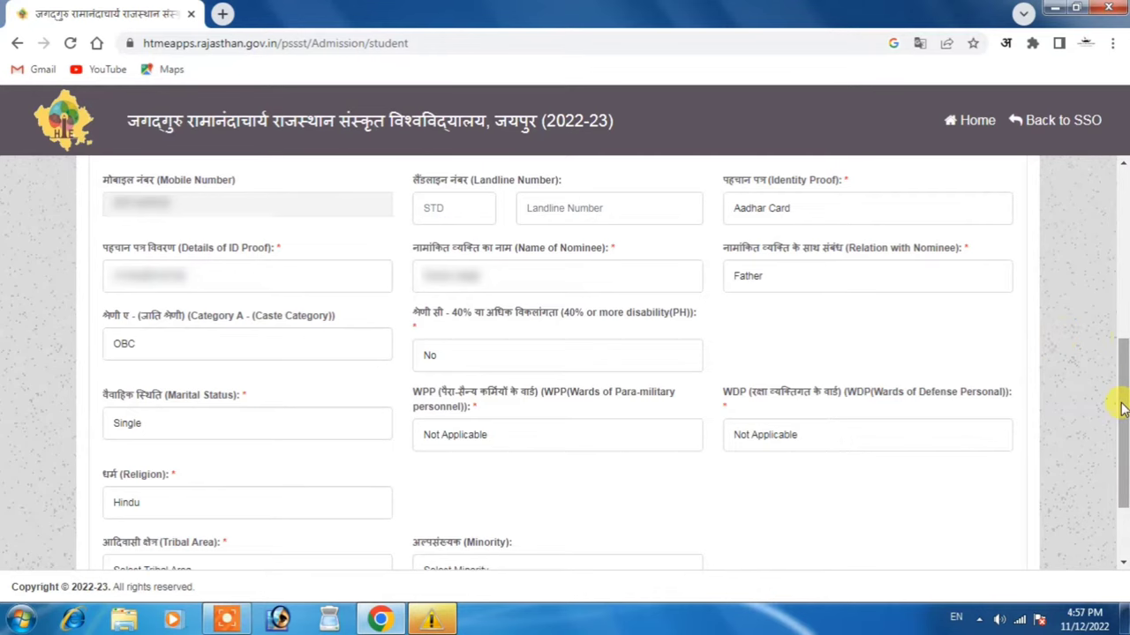
pyautogui.scroll(-2, 1119, 403)
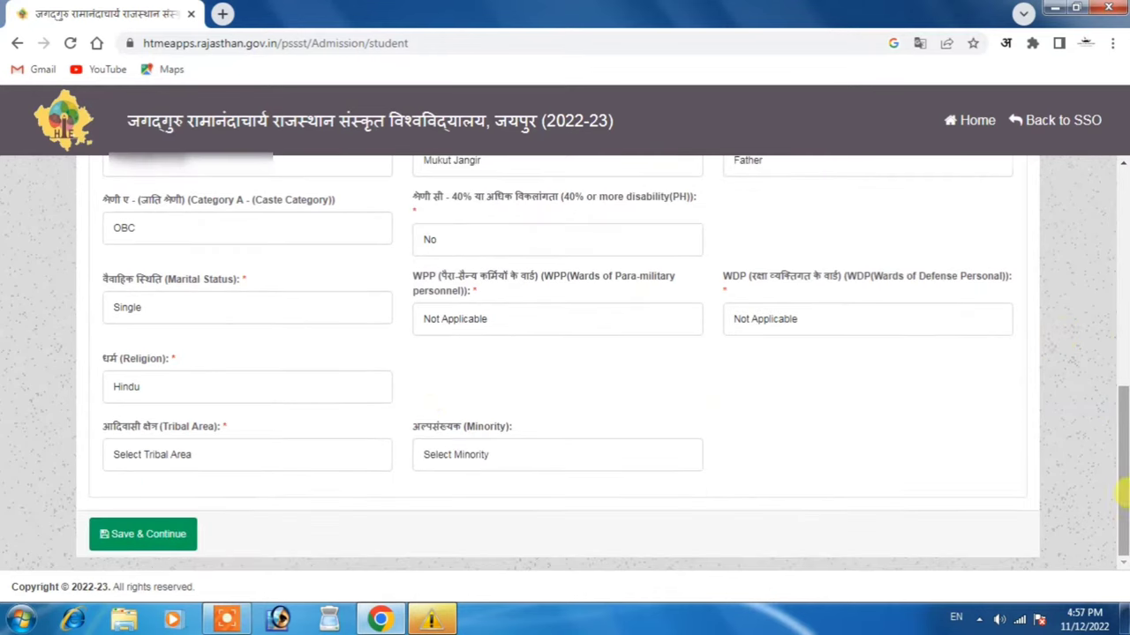
# Set Tribal Area and Minority to No, then save and confirm the personal details
pyautogui.click(174, 465)
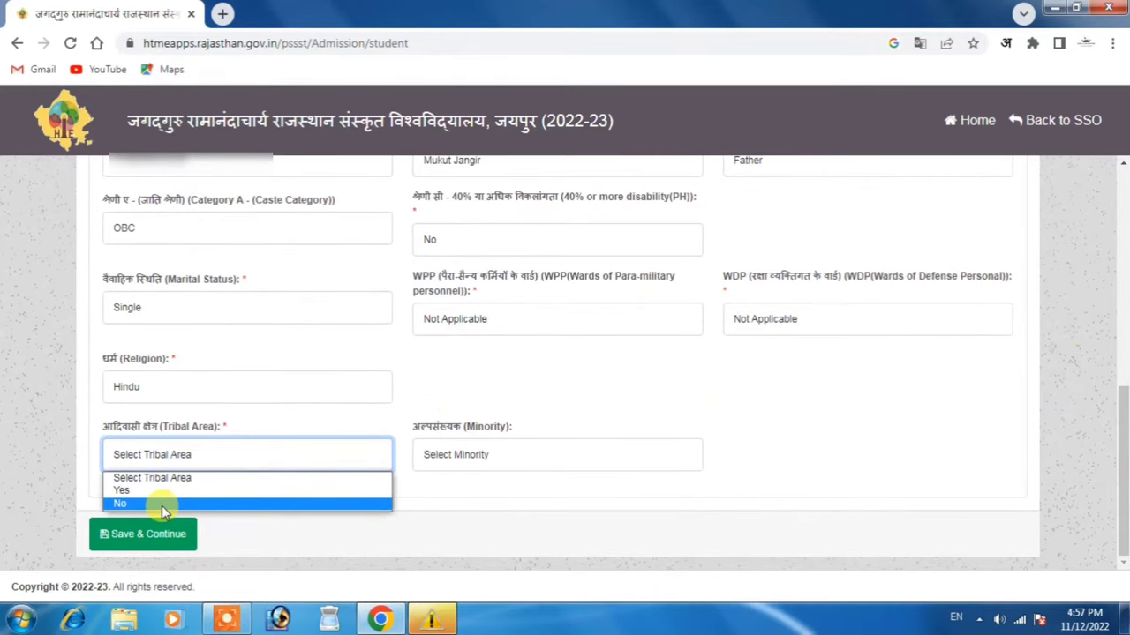
pyautogui.click(162, 506)
pyautogui.click(521, 461)
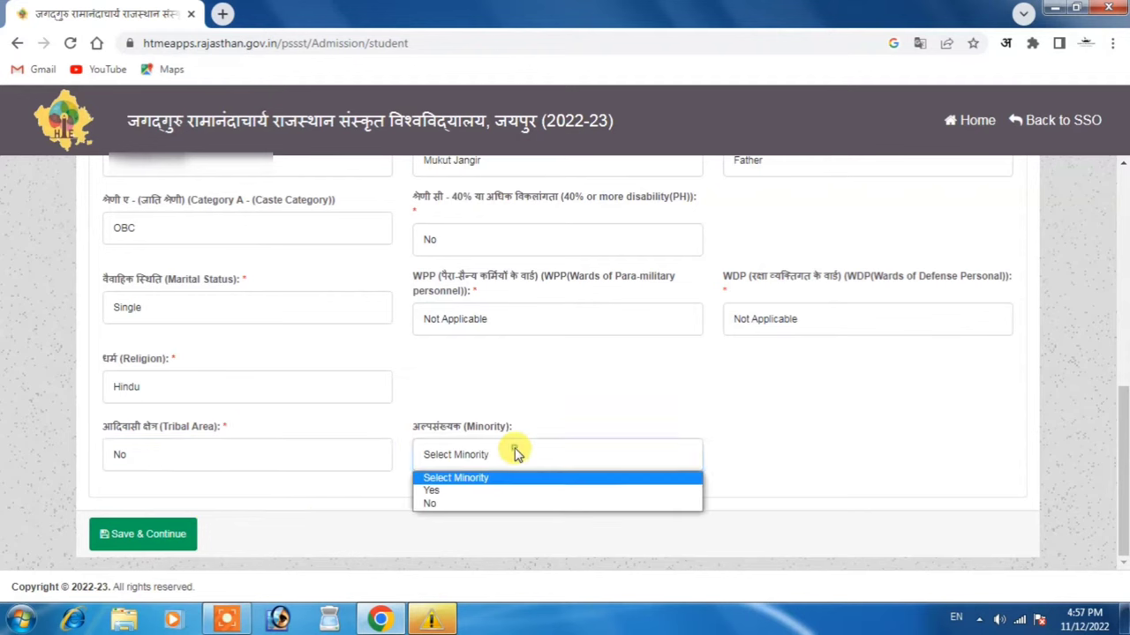
pyautogui.click(499, 502)
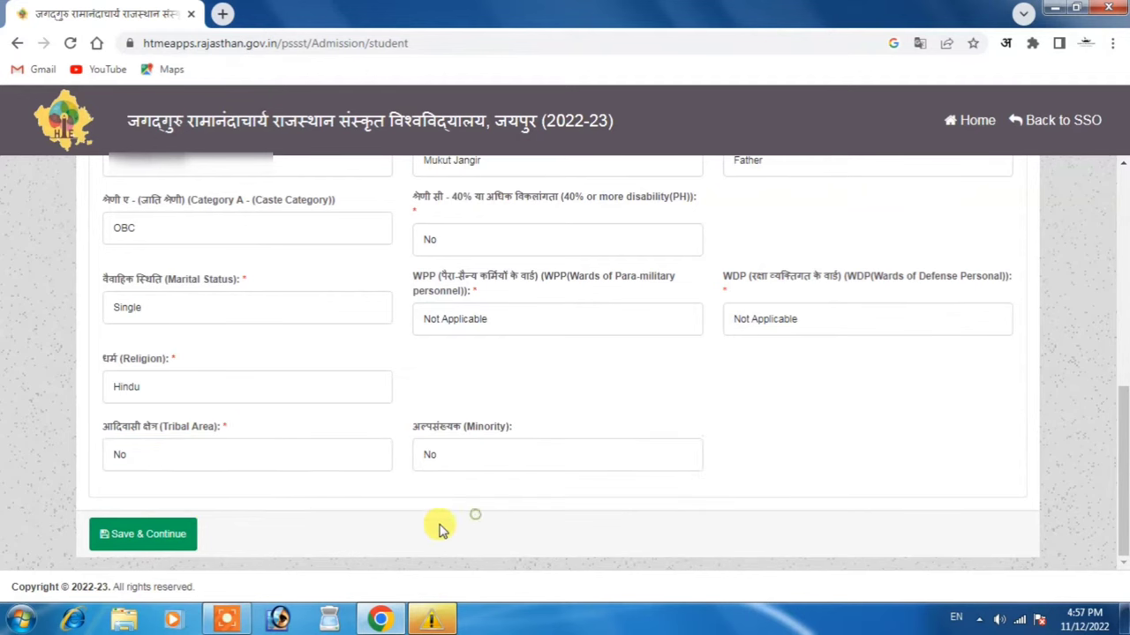
pyautogui.click(110, 535)
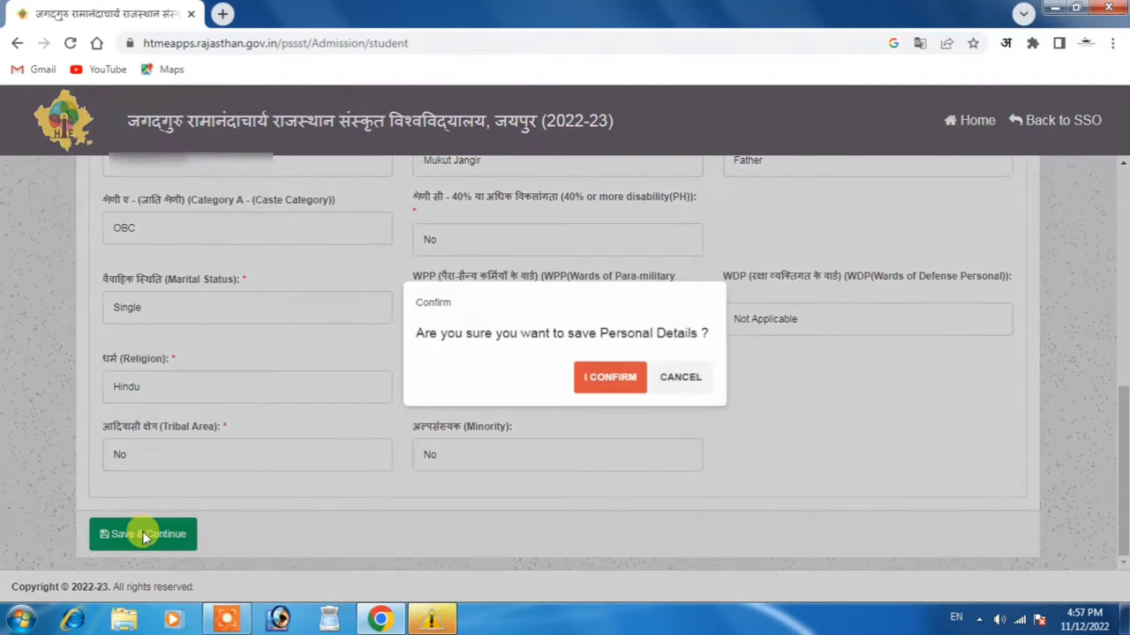
pyautogui.click(608, 378)
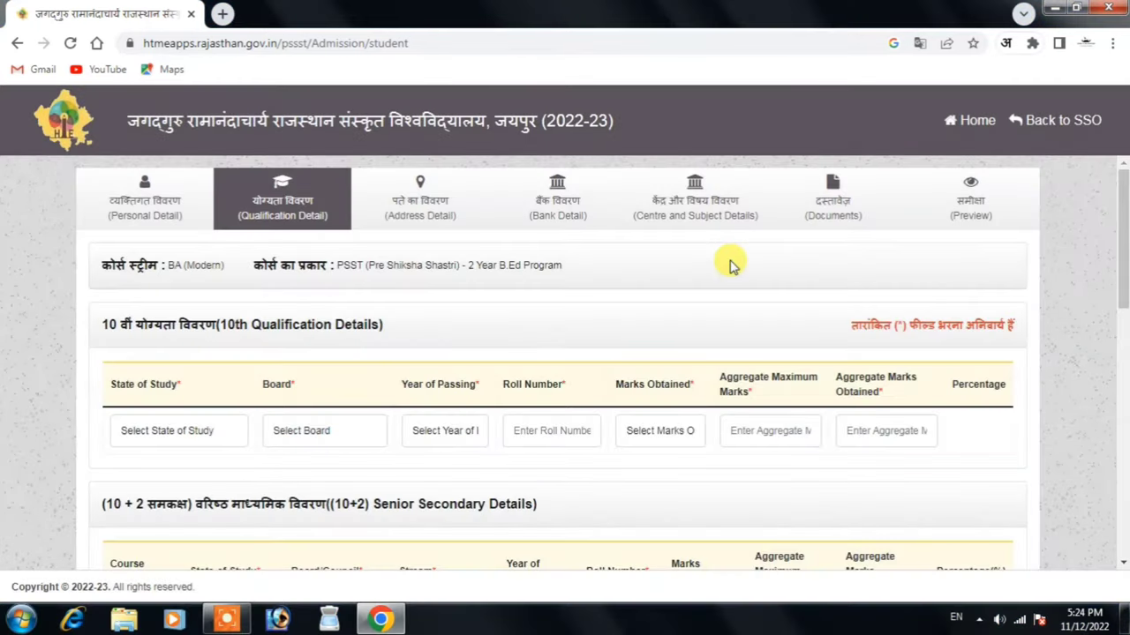
# Set the 10th row's state to Rajasthan, board to RBSE, and passing year 2017
pyautogui.click(168, 431)
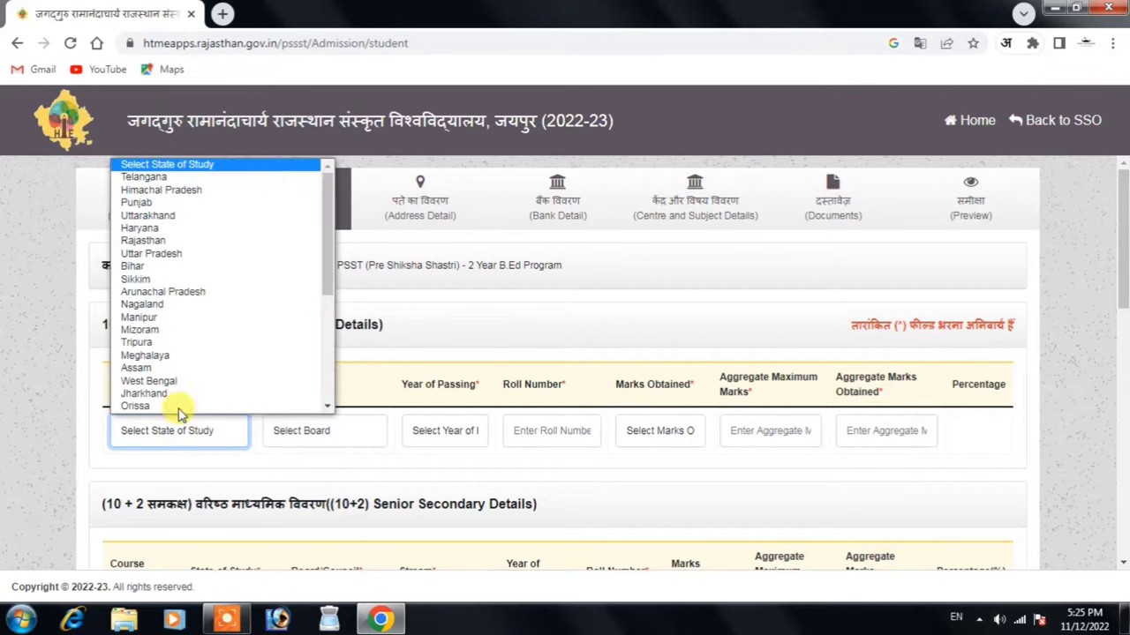
pyautogui.press('r')
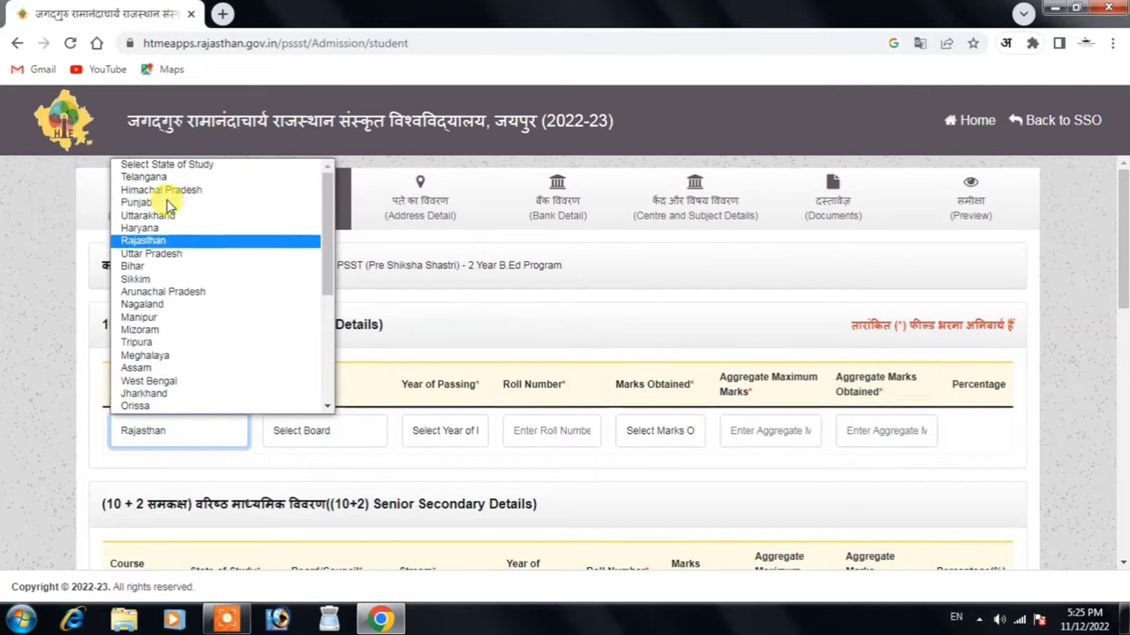
pyautogui.press('Return')
pyautogui.click(360, 428)
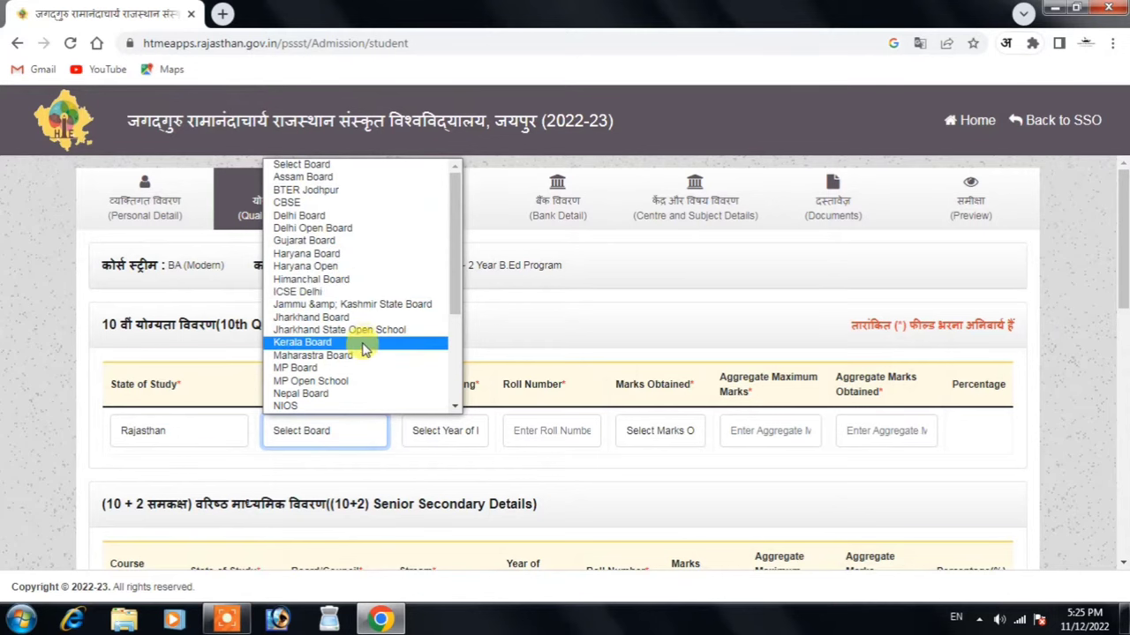
pyautogui.press('r')
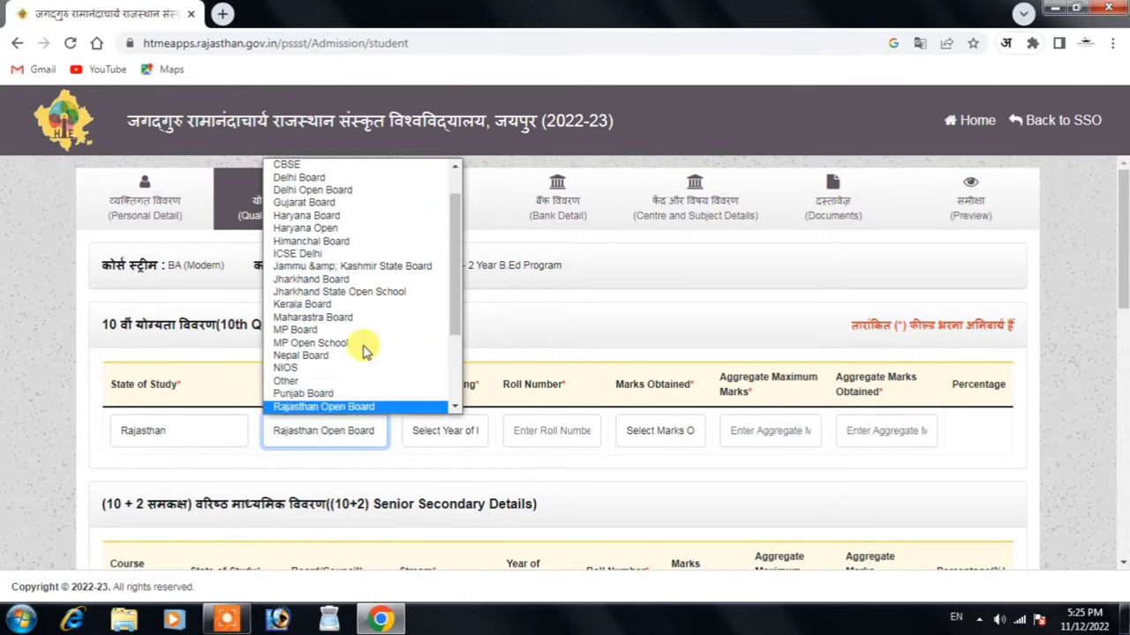
pyautogui.press('r')
pyautogui.press('r')
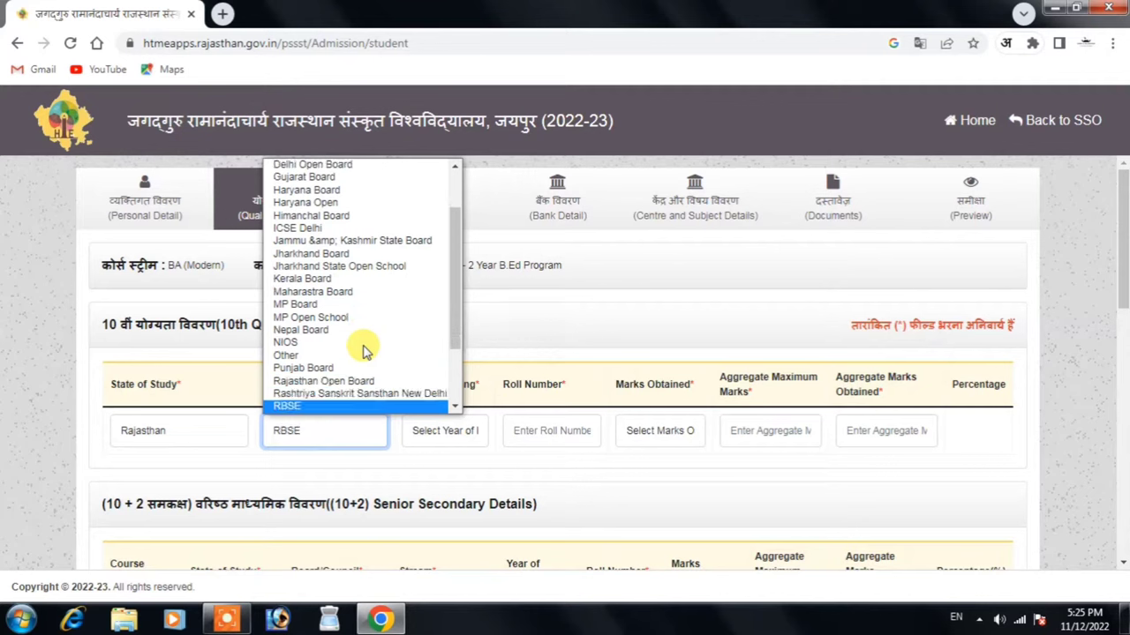
pyautogui.press('Return')
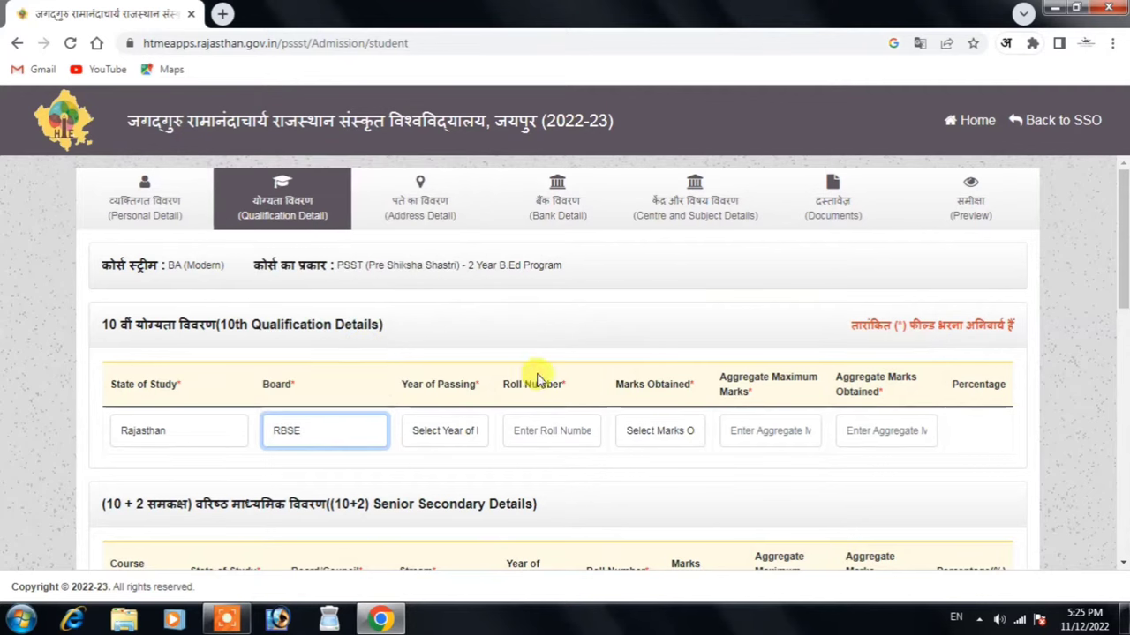
pyautogui.click(450, 433)
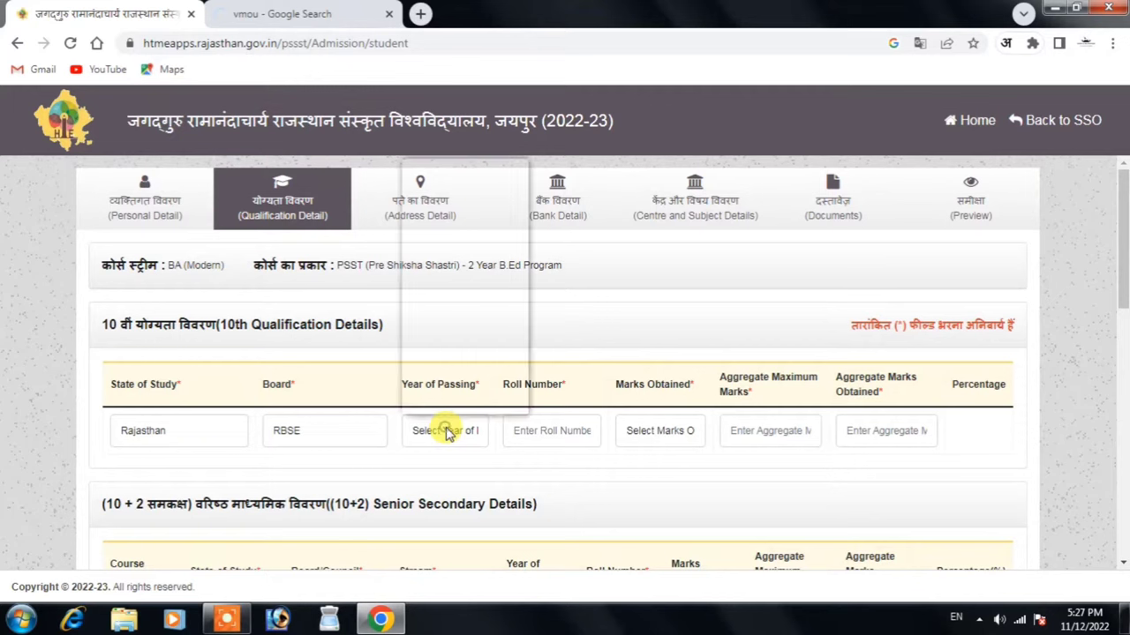
pyautogui.click(452, 241)
# Enter the 10th roll number and Marks type, with 326 obtained out of 600
pyautogui.click(557, 436)
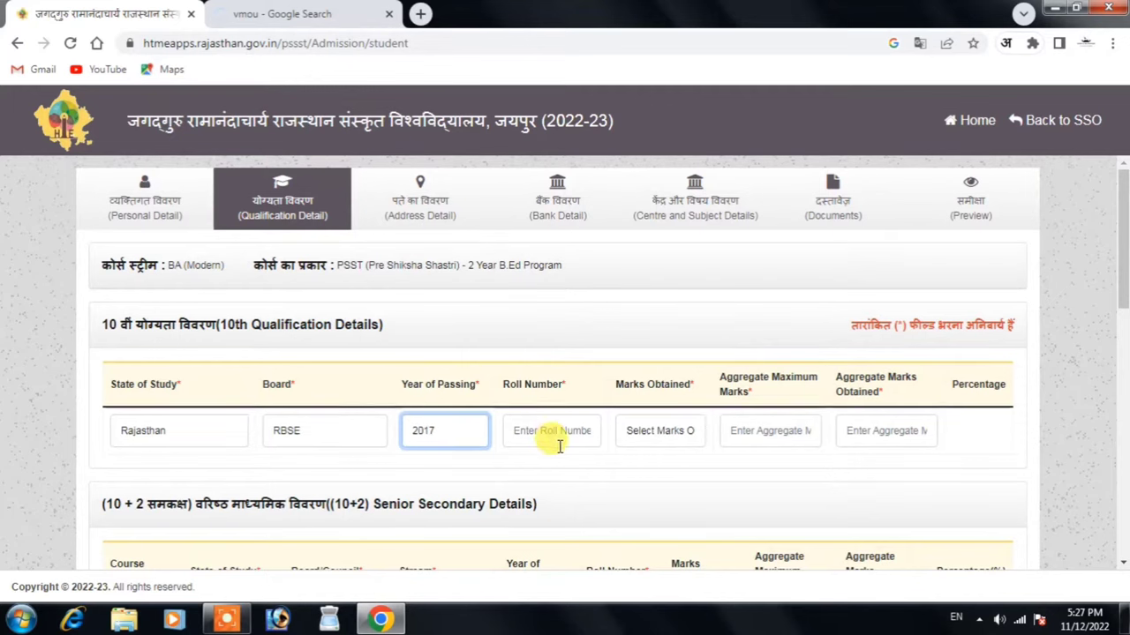
pyautogui.write('1234567')
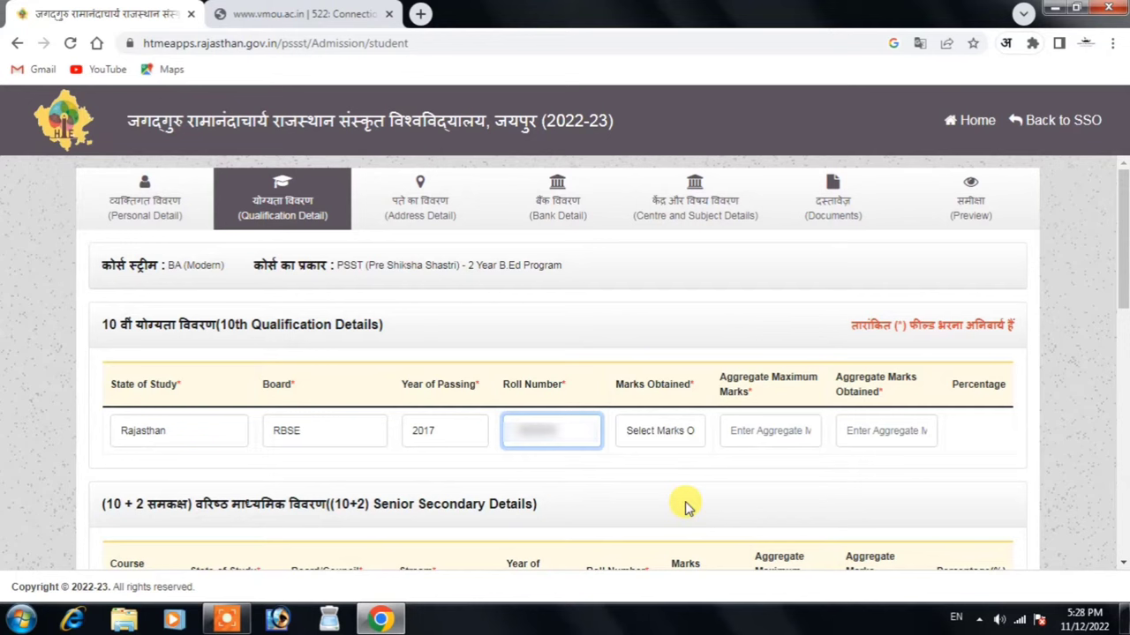
pyautogui.click(694, 469)
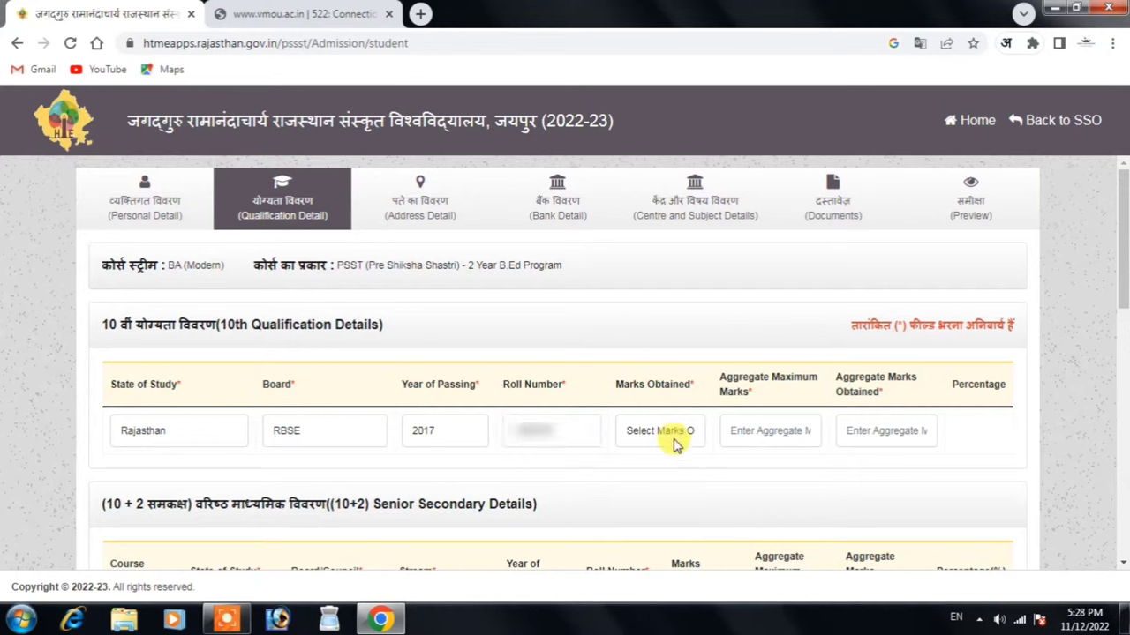
pyautogui.click(676, 441)
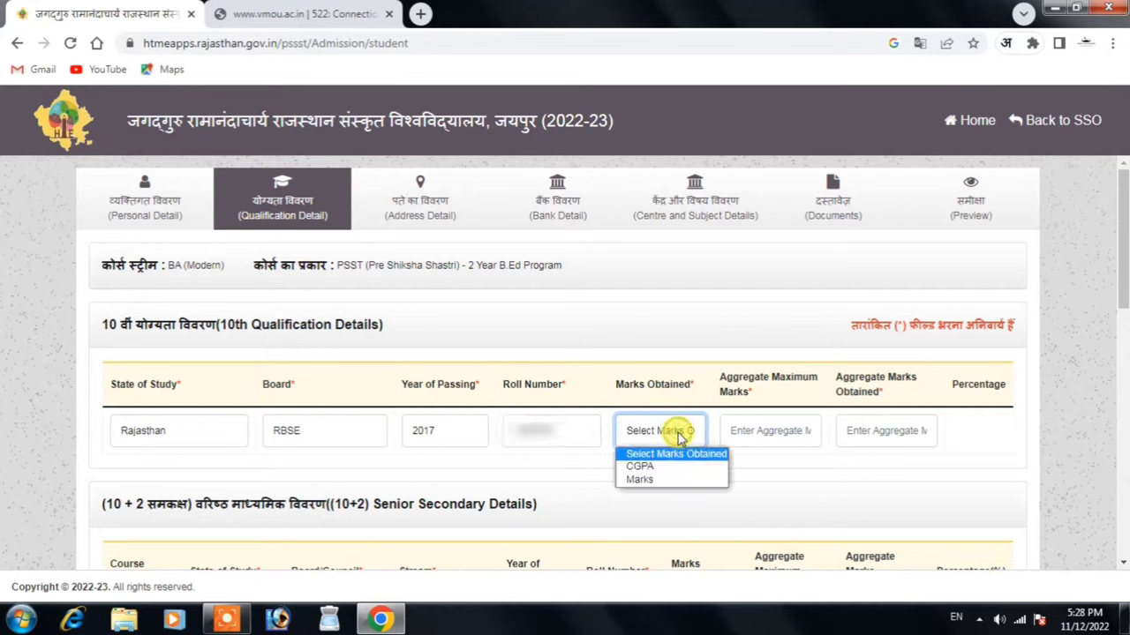
pyautogui.click(679, 481)
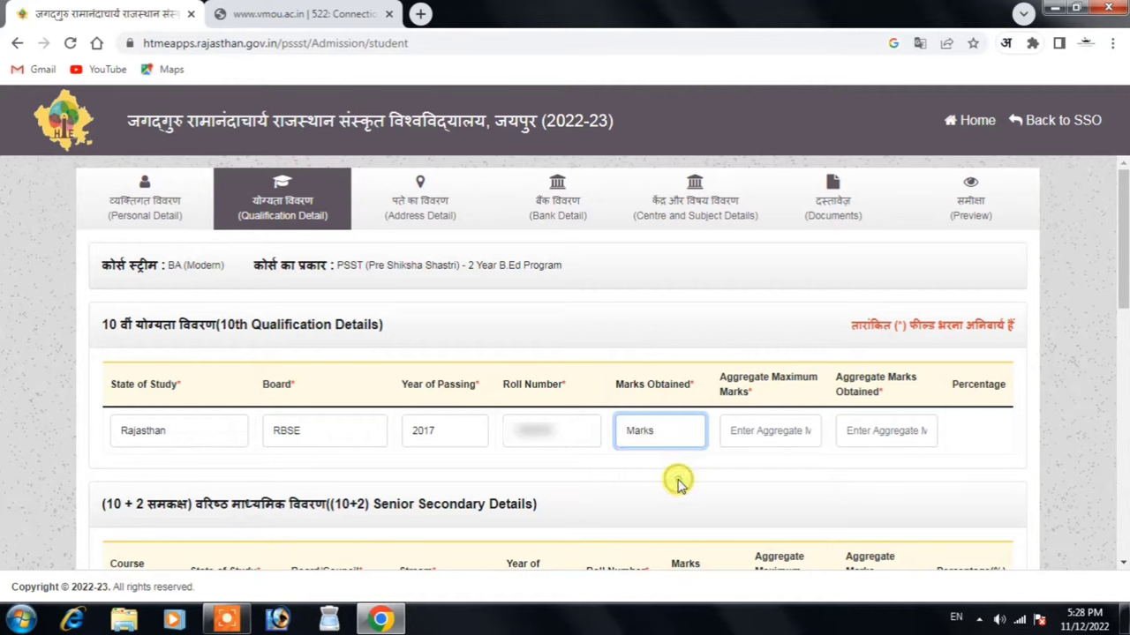
pyautogui.click(770, 439)
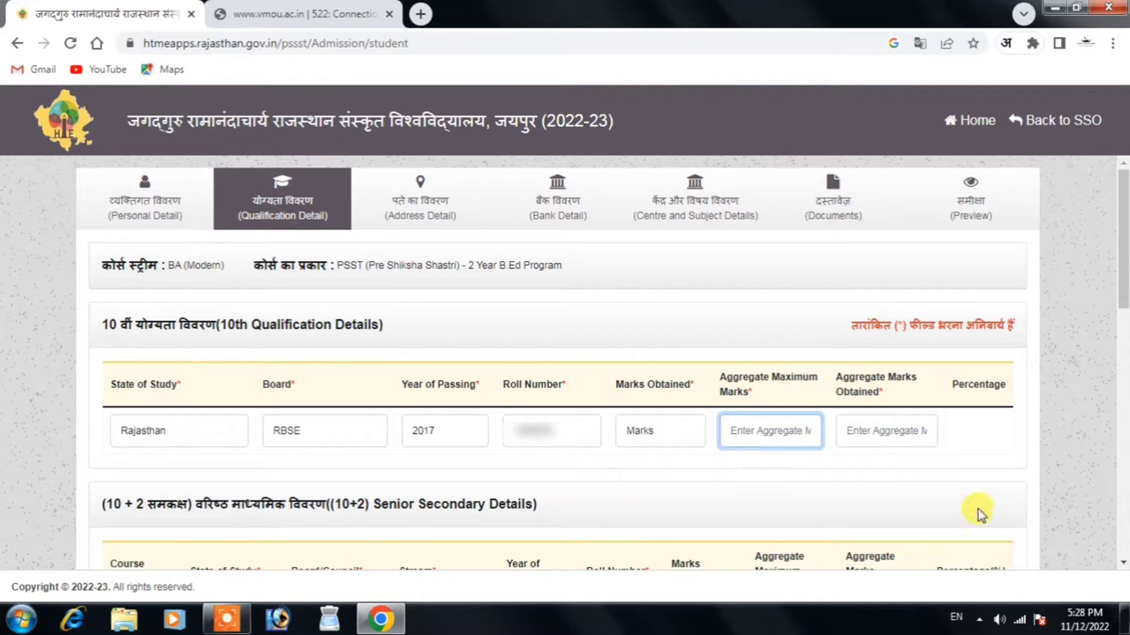
pyautogui.write('600')
pyautogui.press('Tab')
pyautogui.write('326')
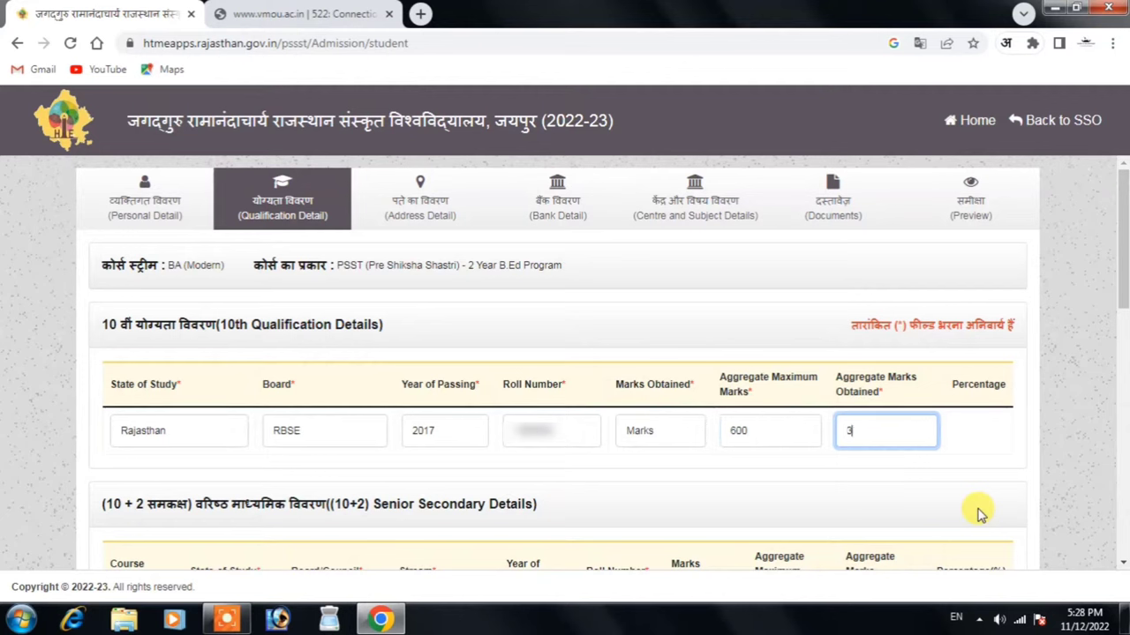
pyautogui.click(966, 468)
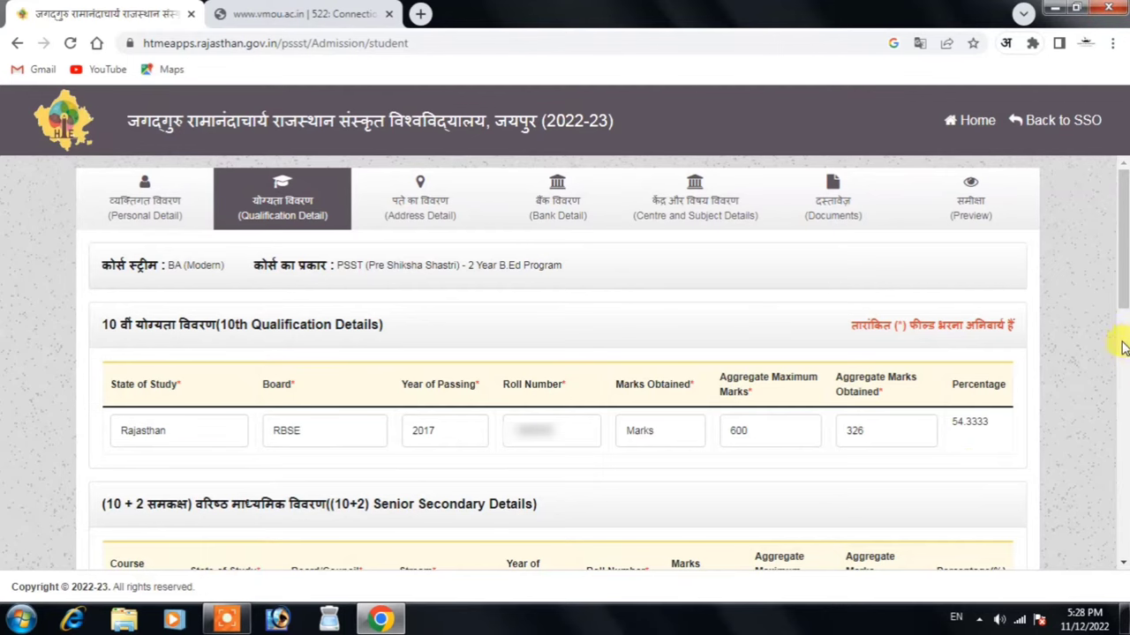
pyautogui.scroll(-4, 1006, 350)
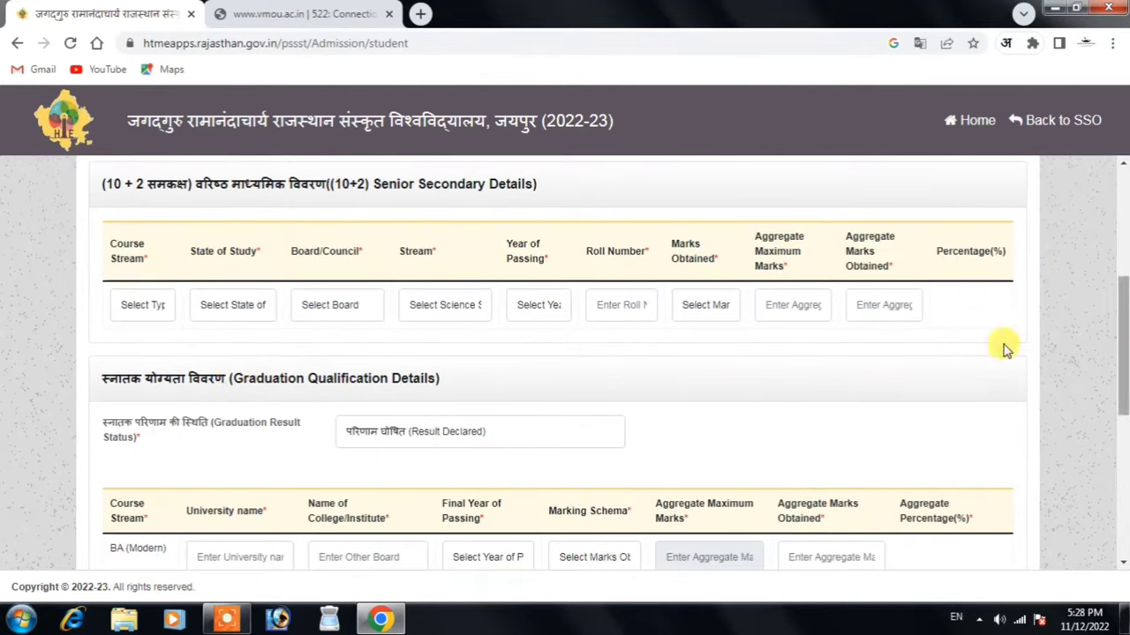
# Set the 10+2 row to उच्च माध्यमिक, Rajasthan, RBSE, ARTS stream, and year 2019
pyautogui.click(146, 304)
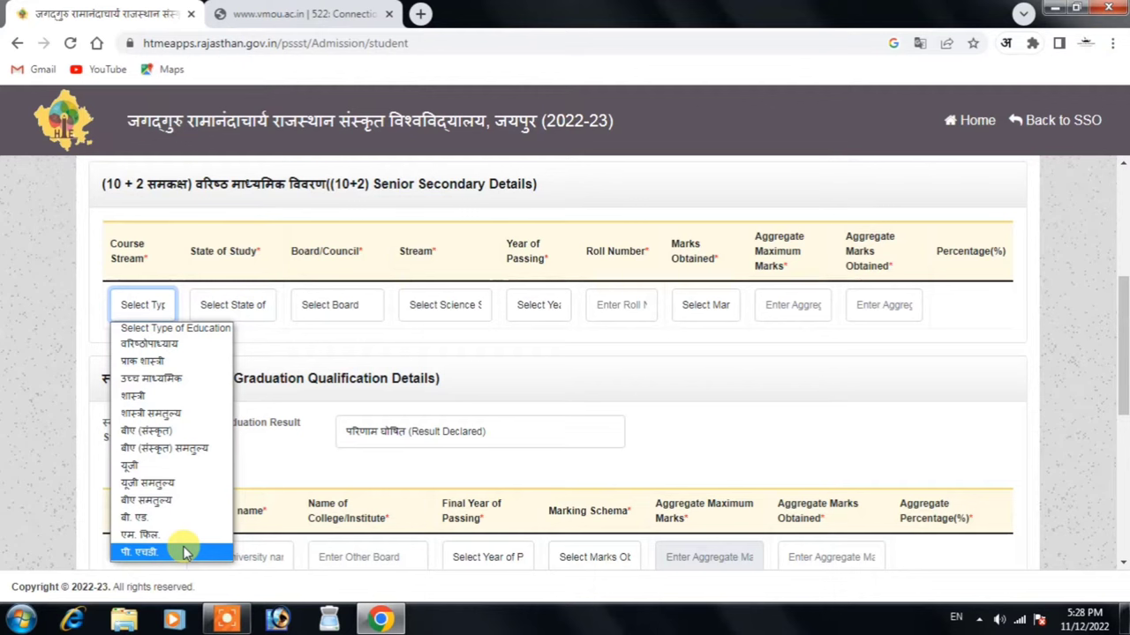
pyautogui.click(150, 377)
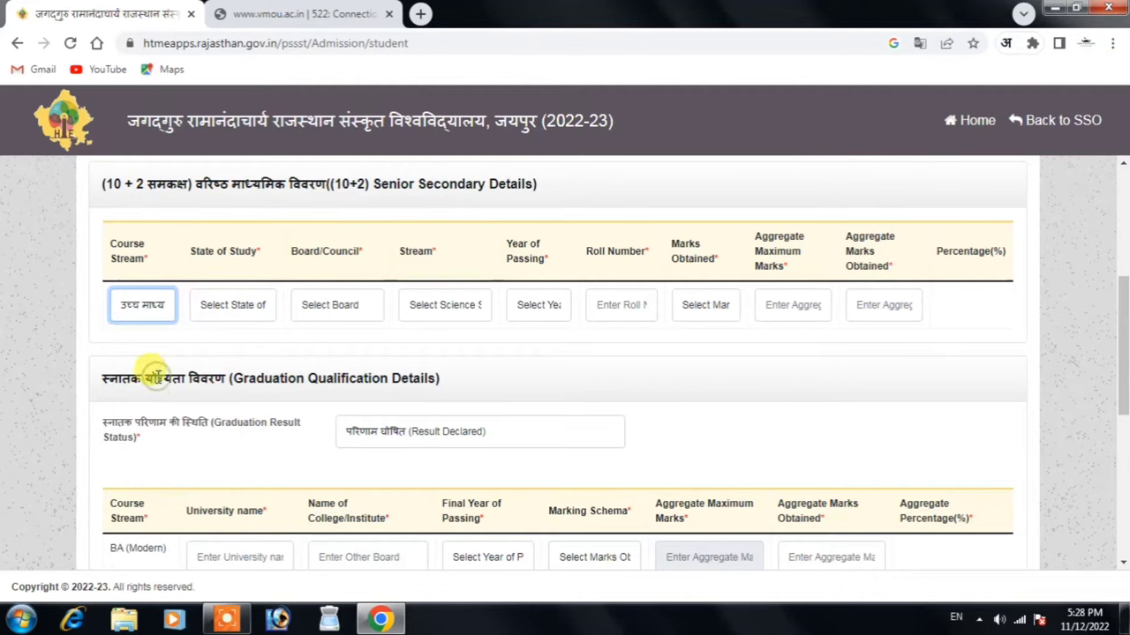
pyautogui.click(247, 306)
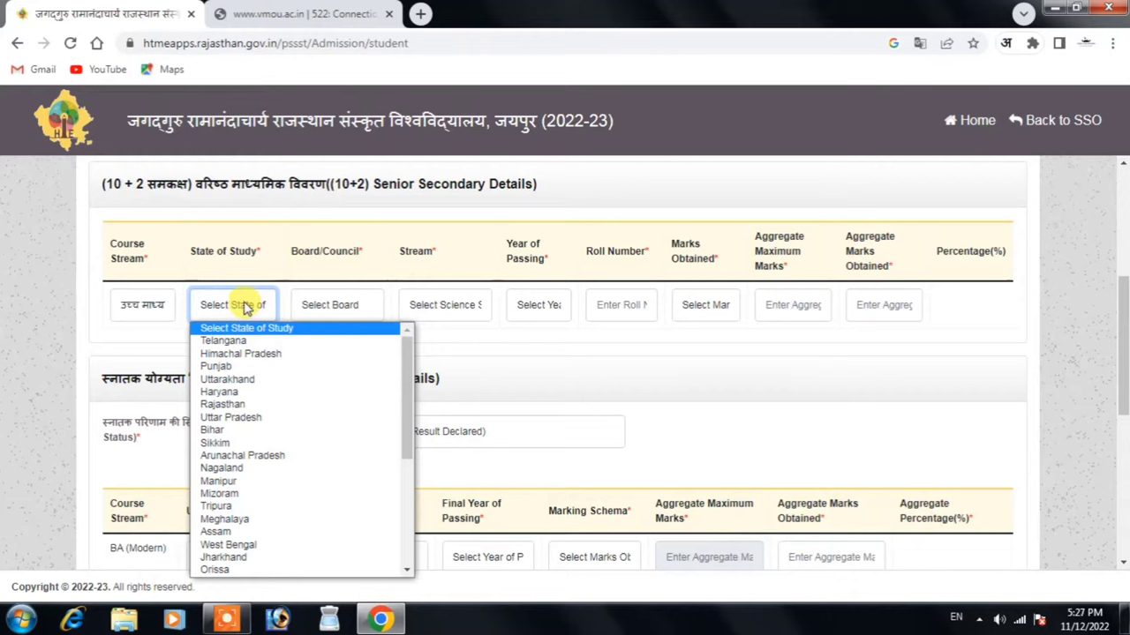
pyautogui.press('r')
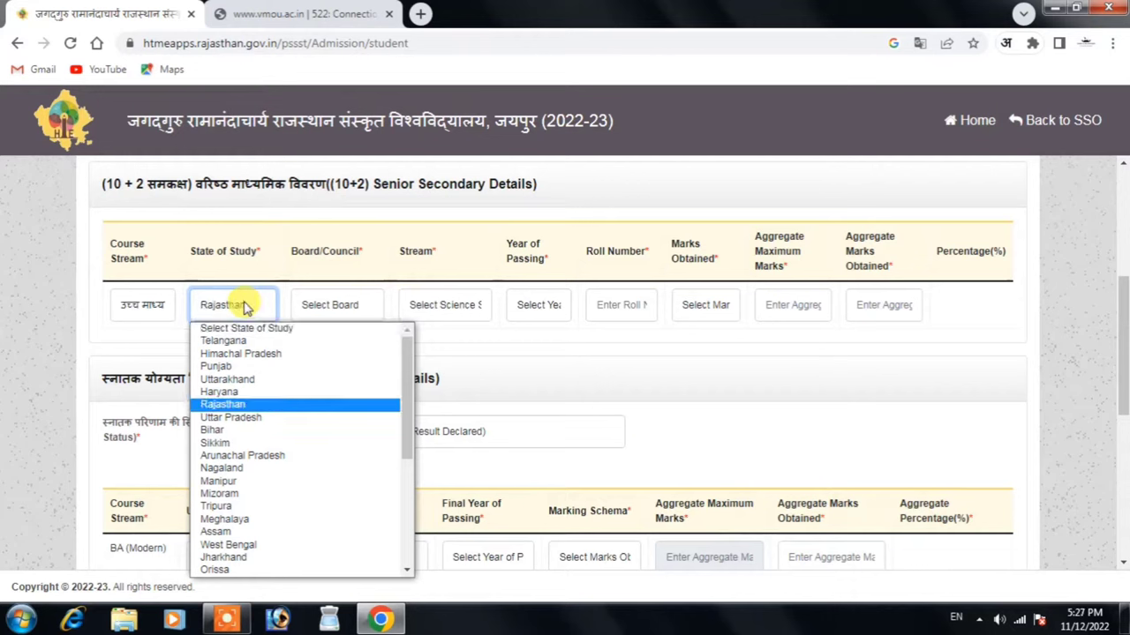
pyautogui.press('Return')
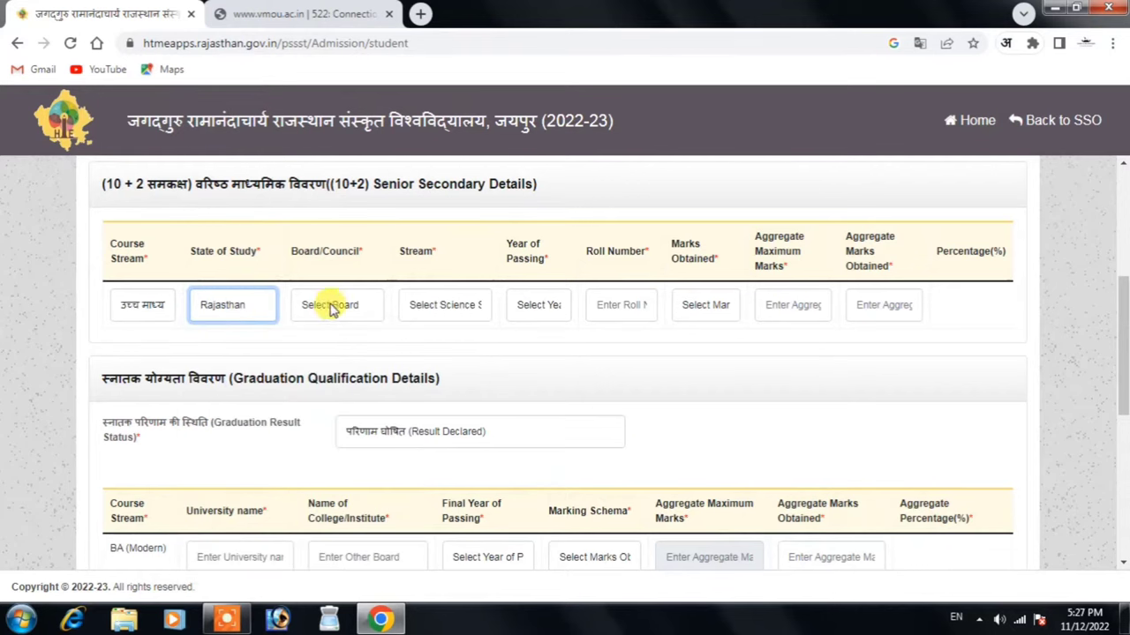
pyautogui.click(332, 306)
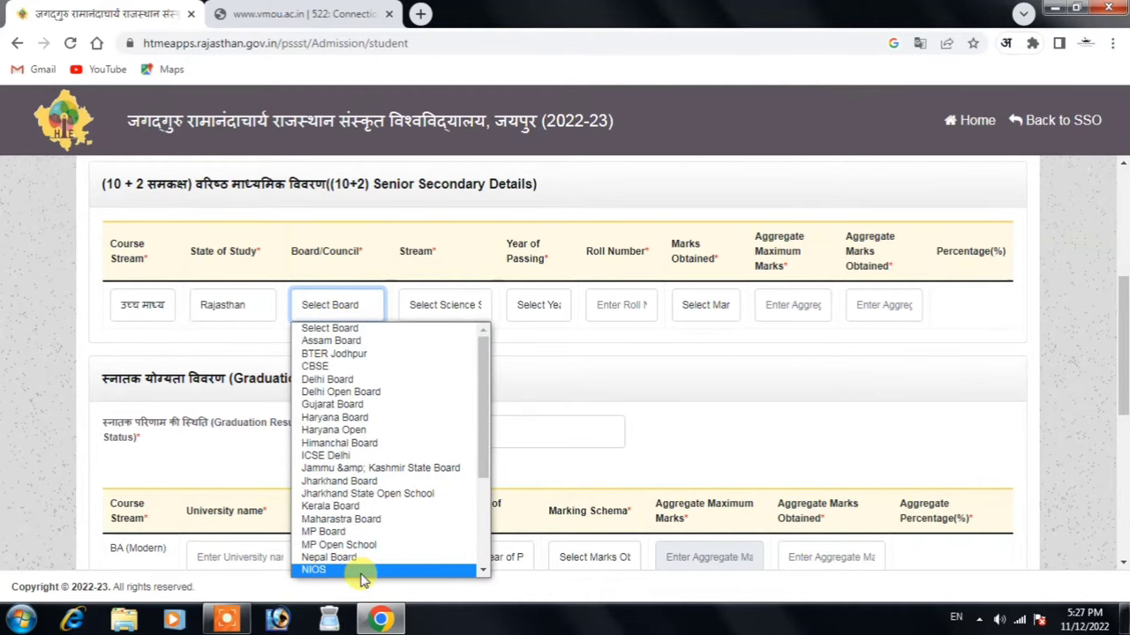
pyautogui.press('r')
pyautogui.press('r')
pyautogui.press('r')
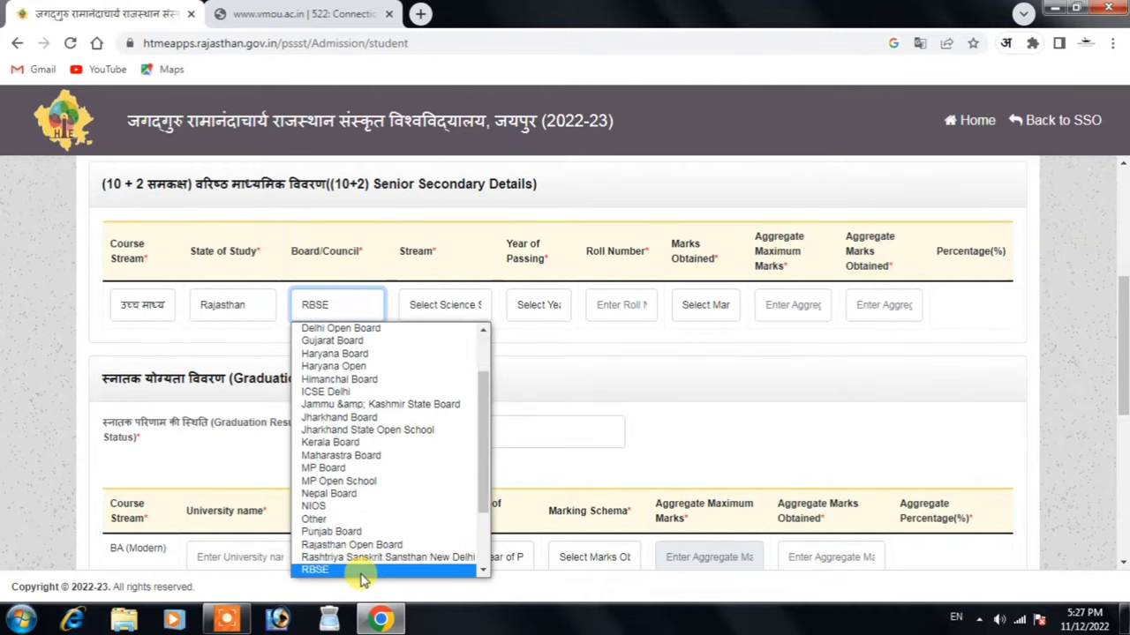
pyautogui.click(362, 572)
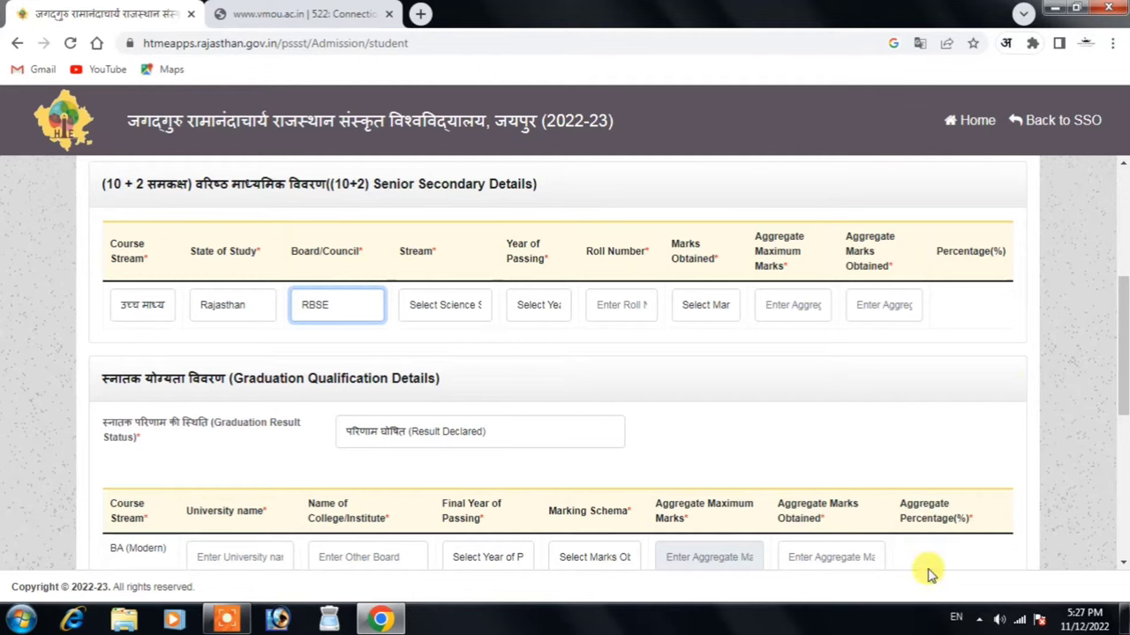
pyautogui.click(443, 307)
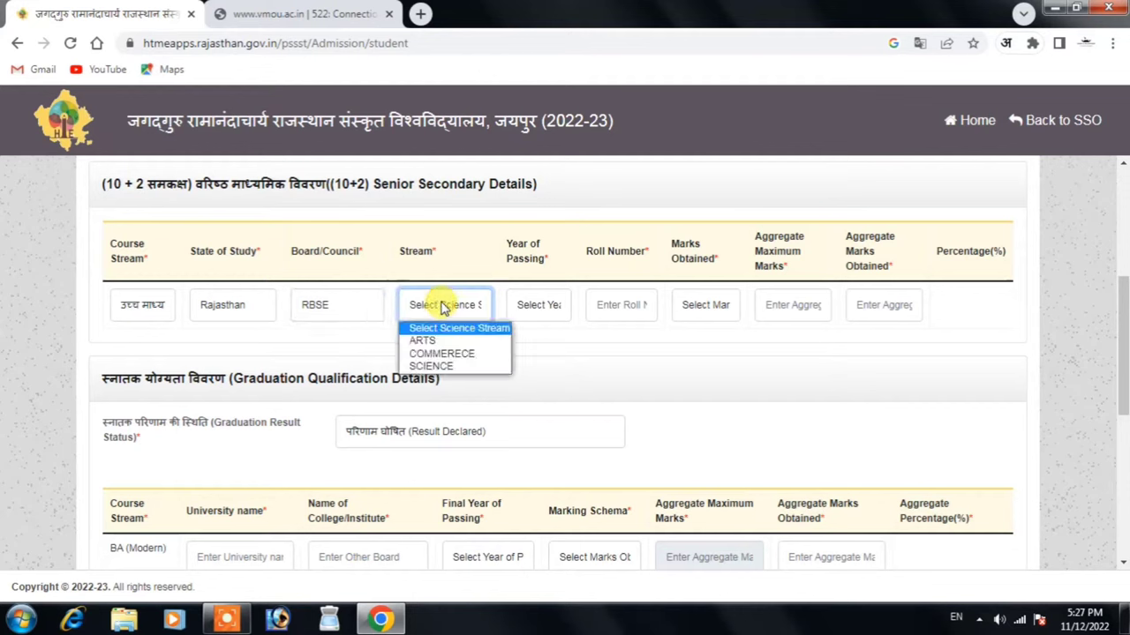
pyautogui.click(450, 347)
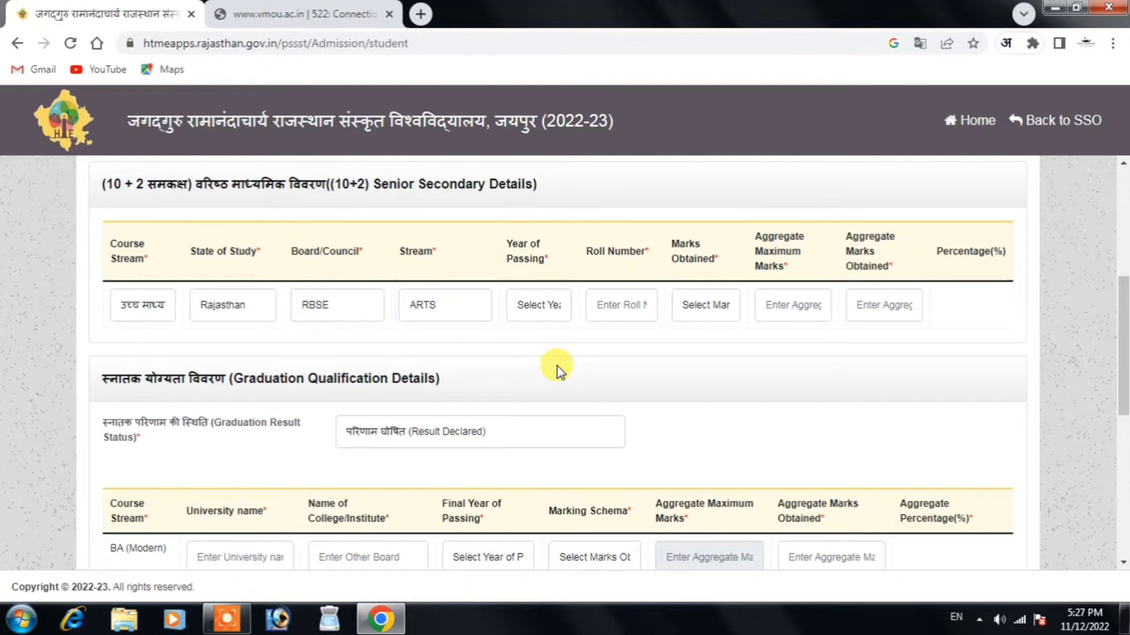
pyautogui.click(556, 319)
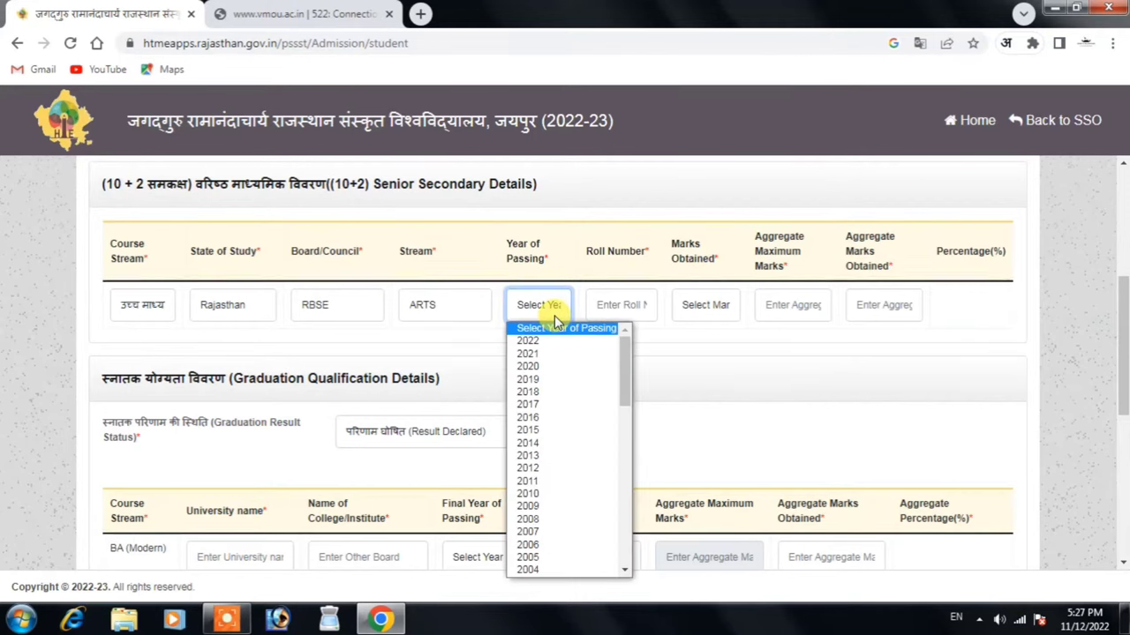
pyautogui.click(568, 381)
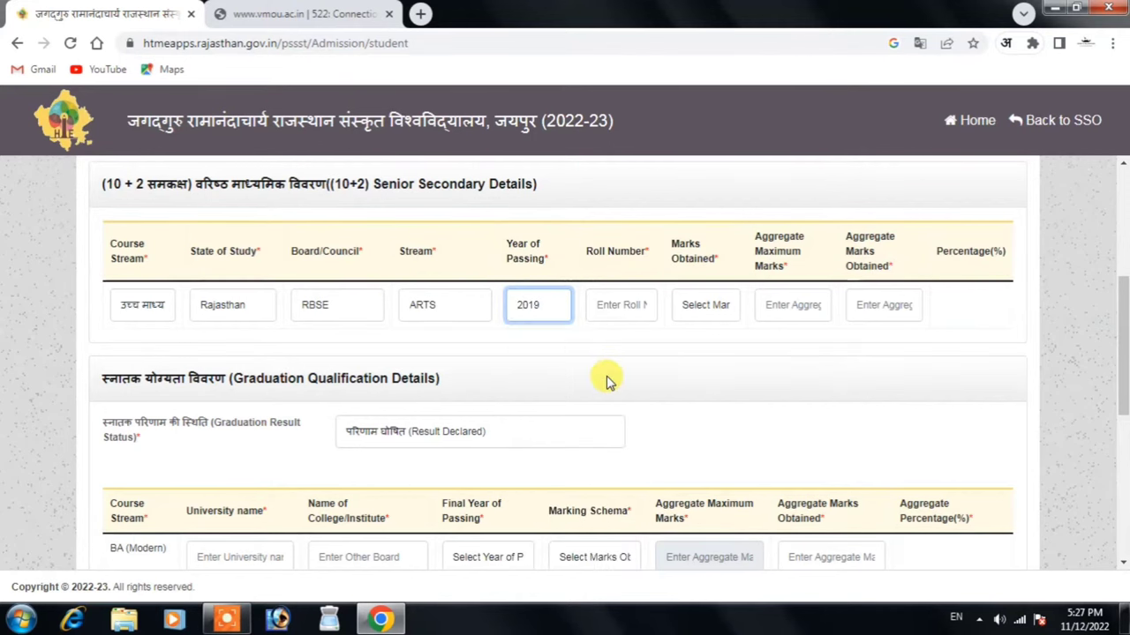
# Paste the 10+2 roll number and record Marks as 282 out of 500
pyautogui.click(629, 305)
pyautogui.hotkey('ctrl', 'v')
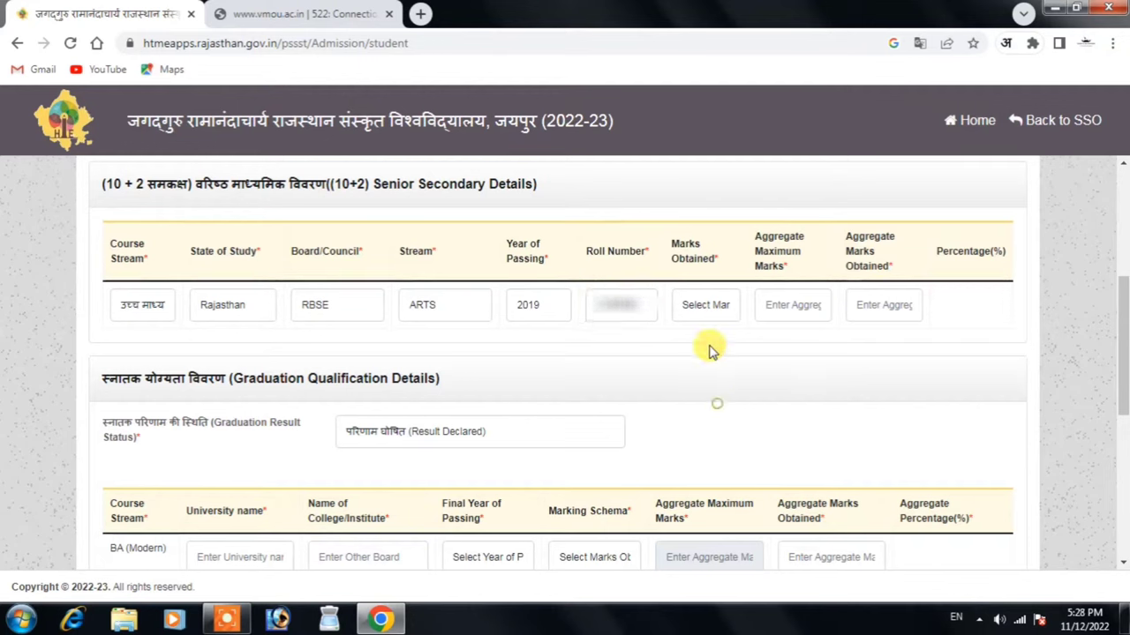
pyautogui.click(707, 304)
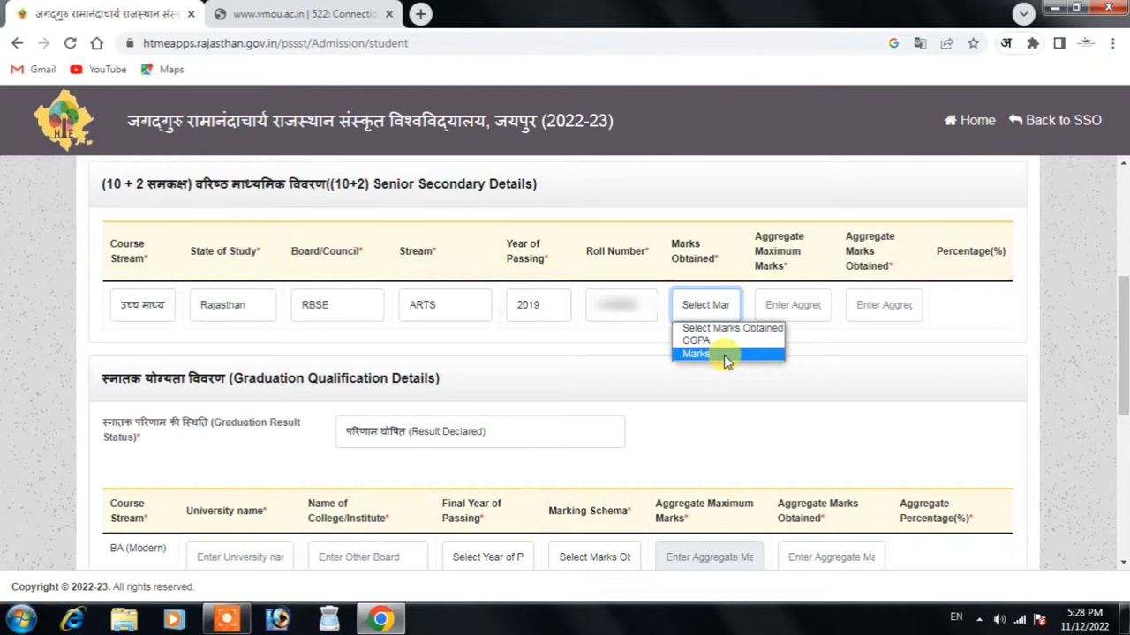
pyautogui.click(726, 354)
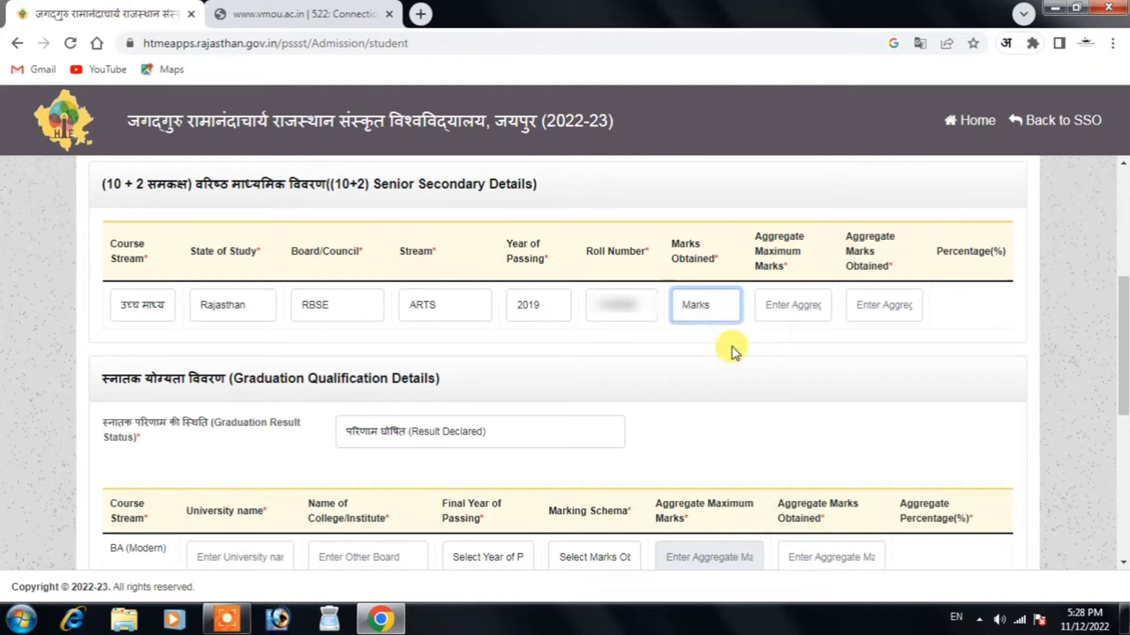
pyautogui.click(788, 313)
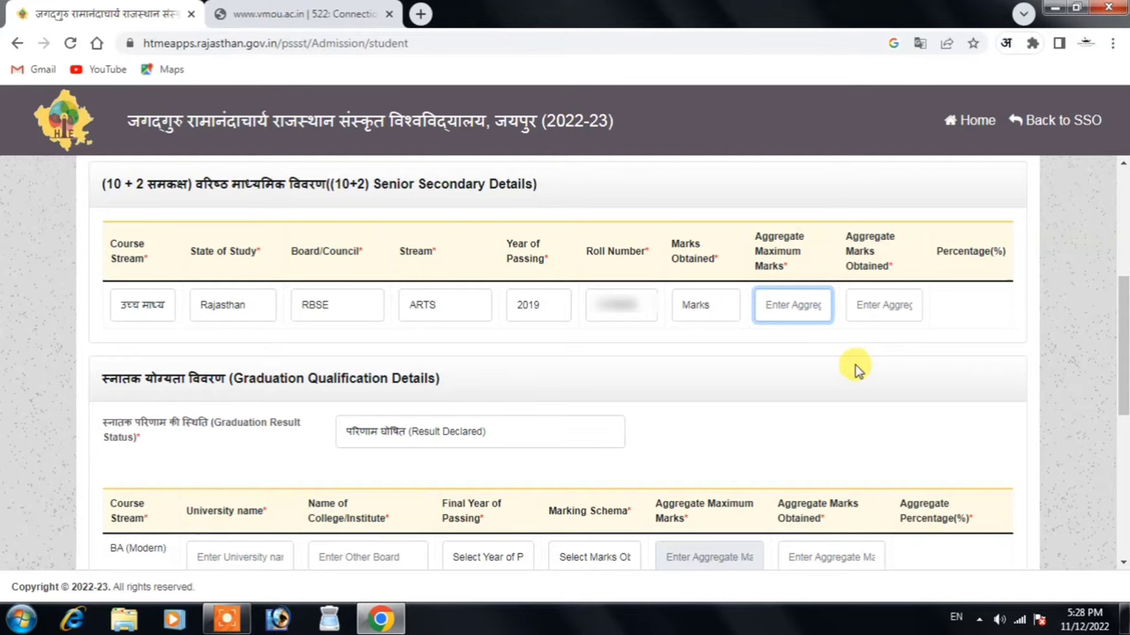
pyautogui.write('500')
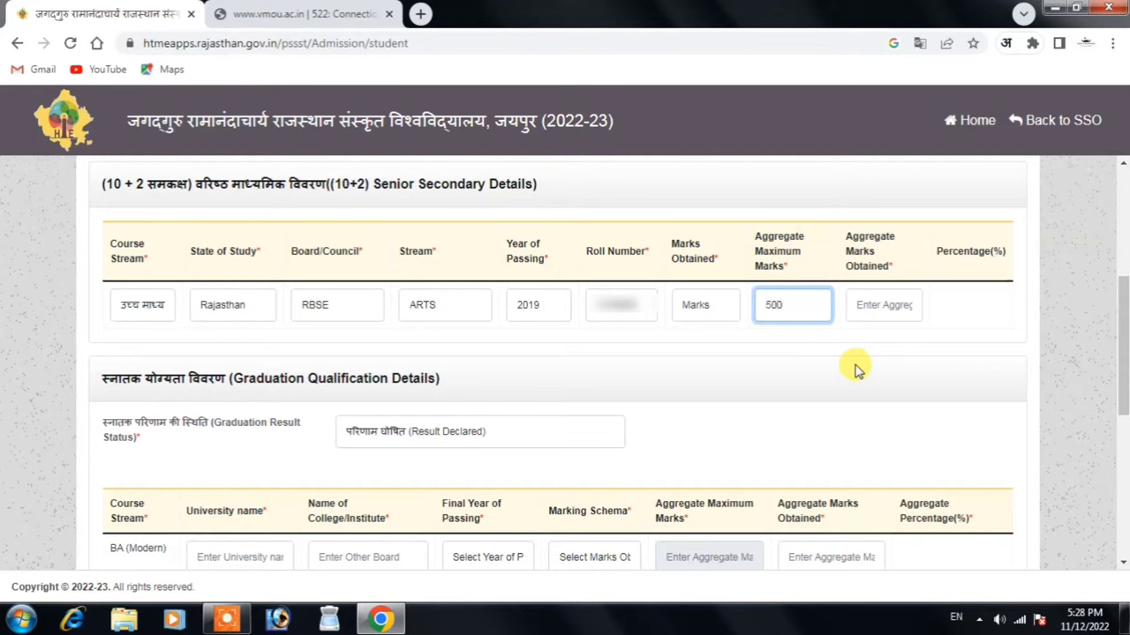
pyautogui.press('Tab')
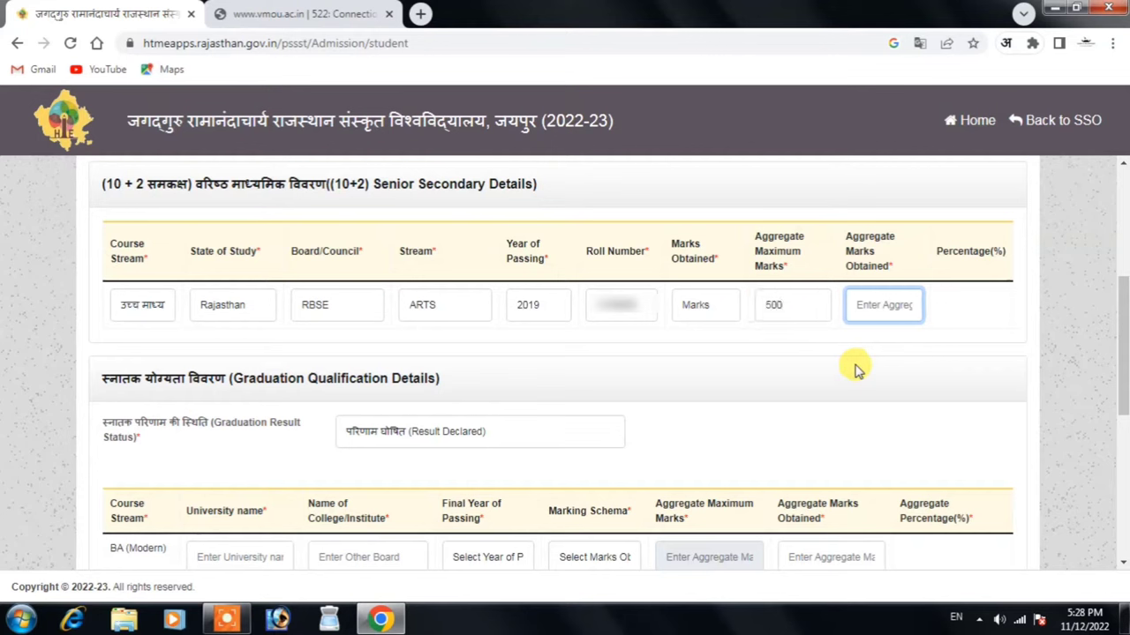
pyautogui.write('282')
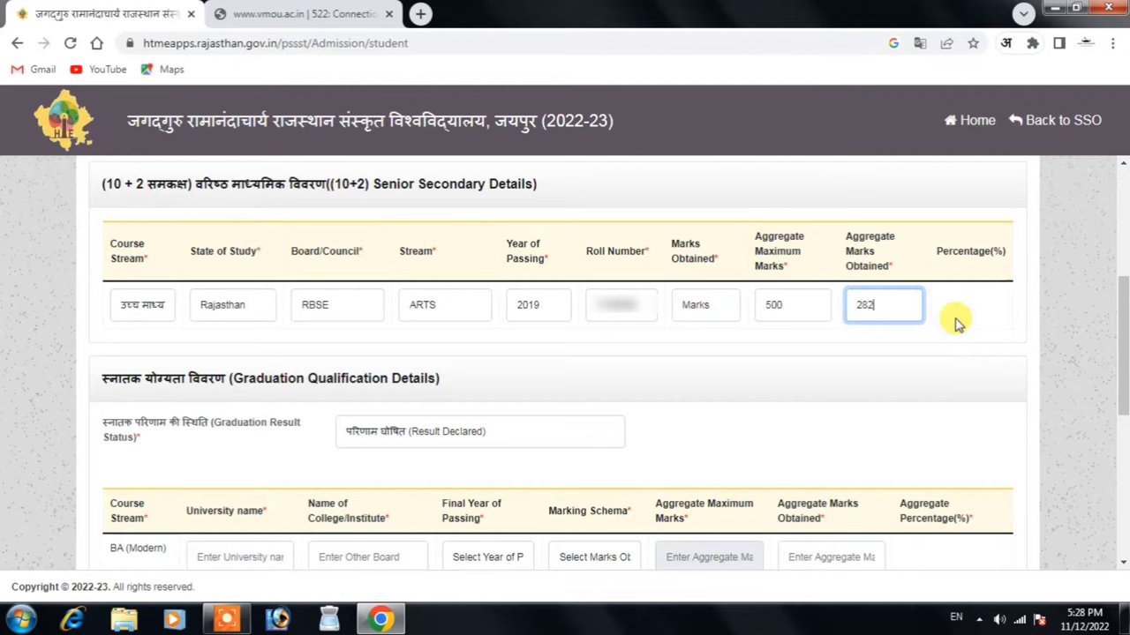
pyautogui.click(958, 316)
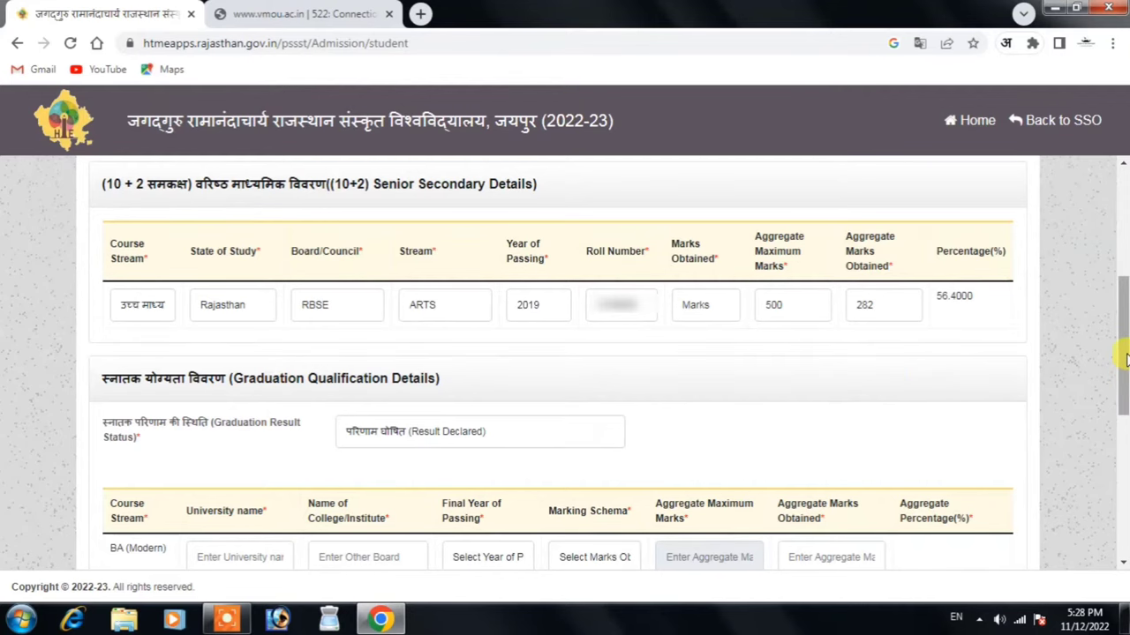
# Enter UOK KOTA as the graduation university, add the college name, and select 2022 as passing year
pyautogui.scroll(-2, 1116, 371)
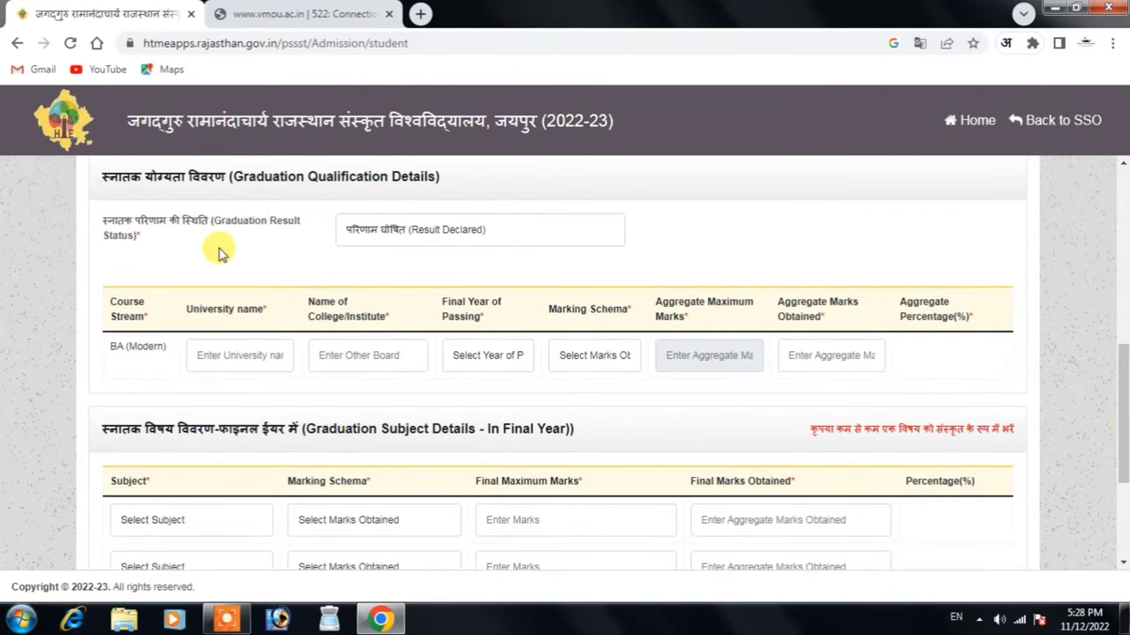
pyautogui.click(253, 355)
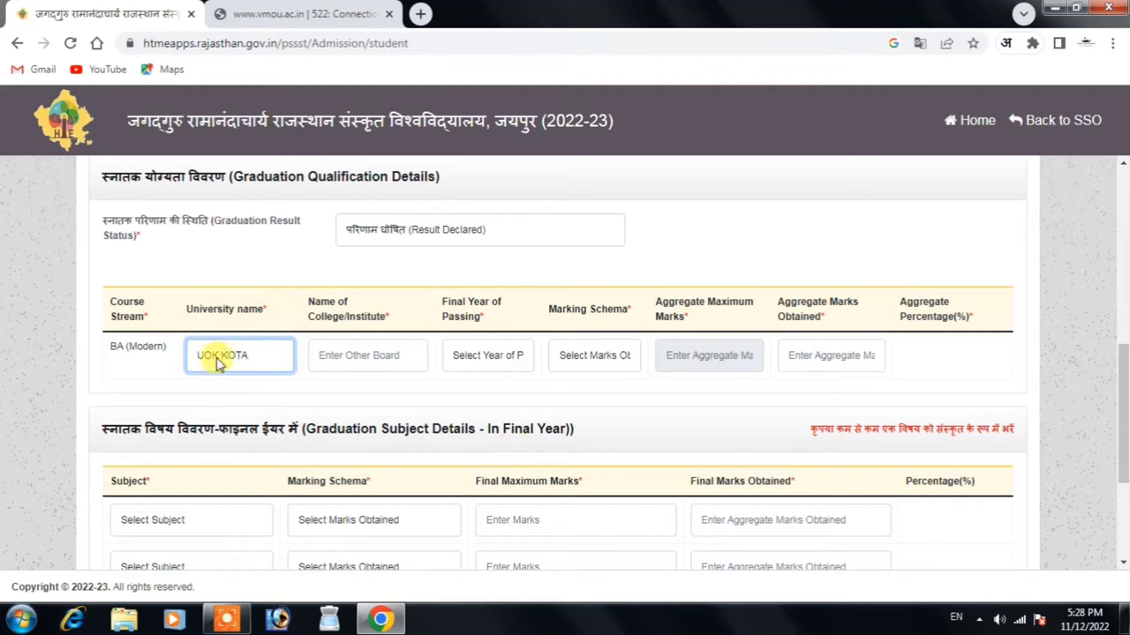
pyautogui.click(386, 356)
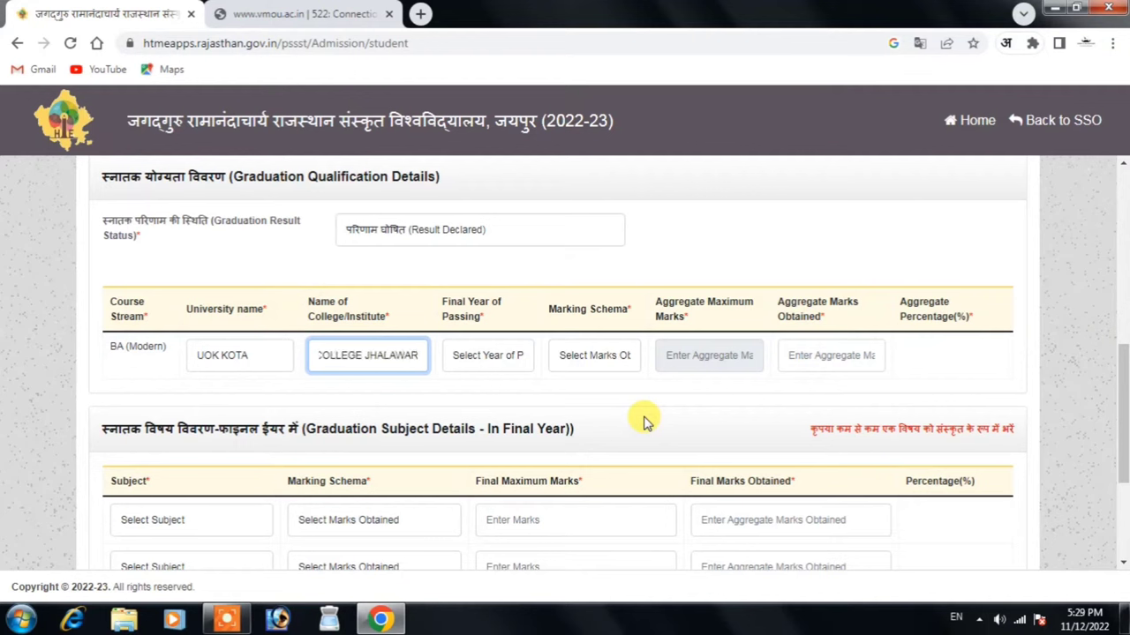
pyautogui.click(497, 356)
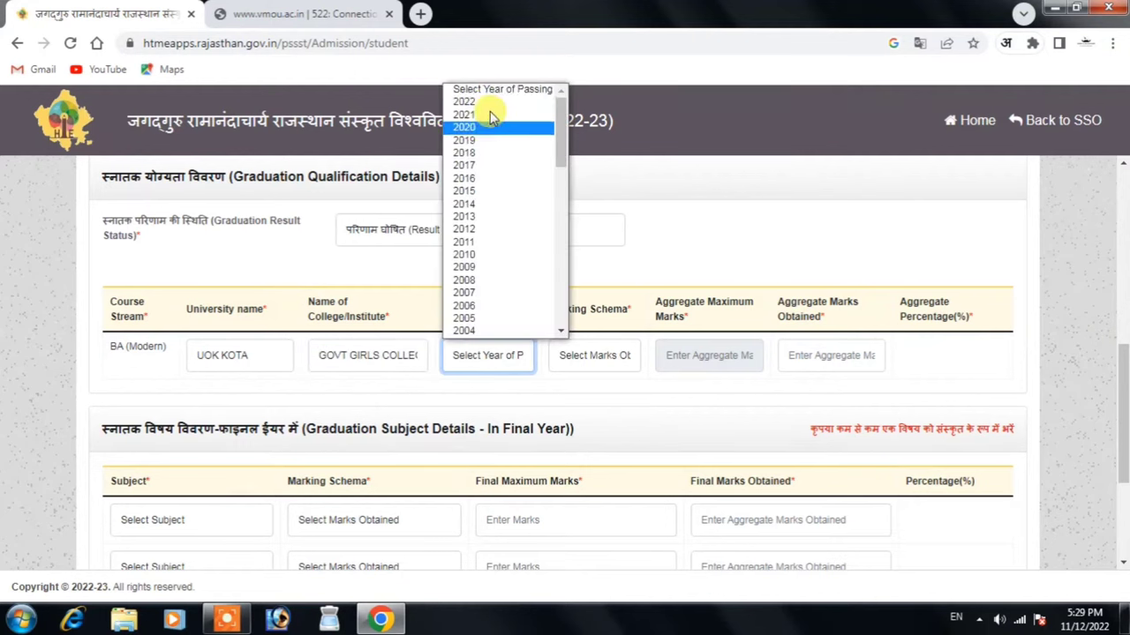
pyautogui.click(487, 101)
# Choose the Marks schema and enter 918 of 1800 aggregate marks, giving 51.0000%
pyautogui.click(600, 355)
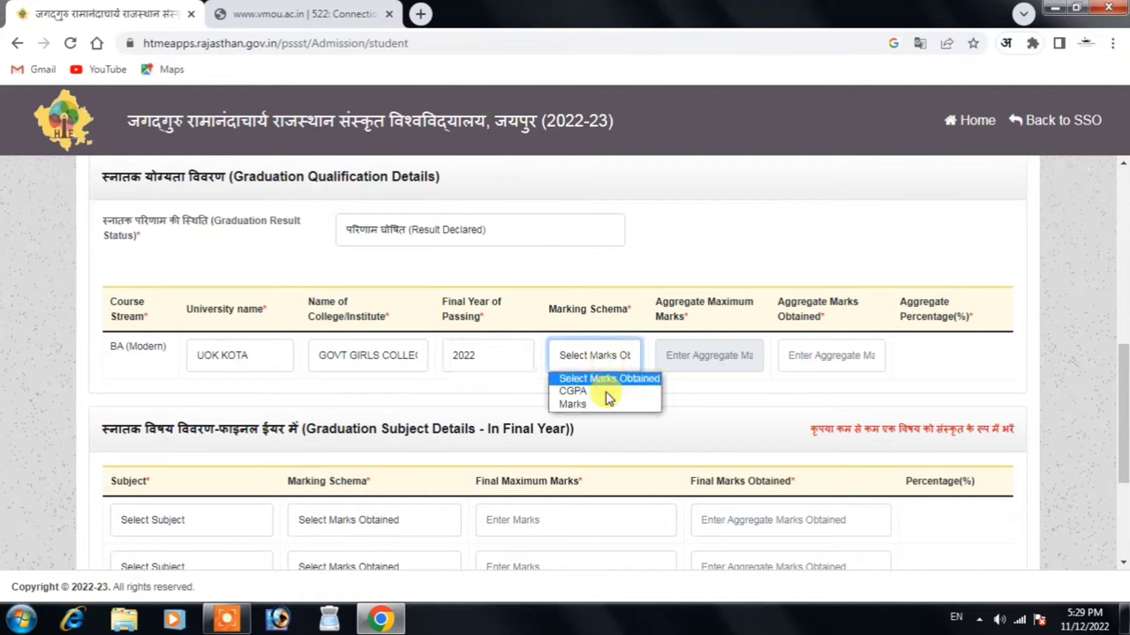
pyautogui.click(605, 401)
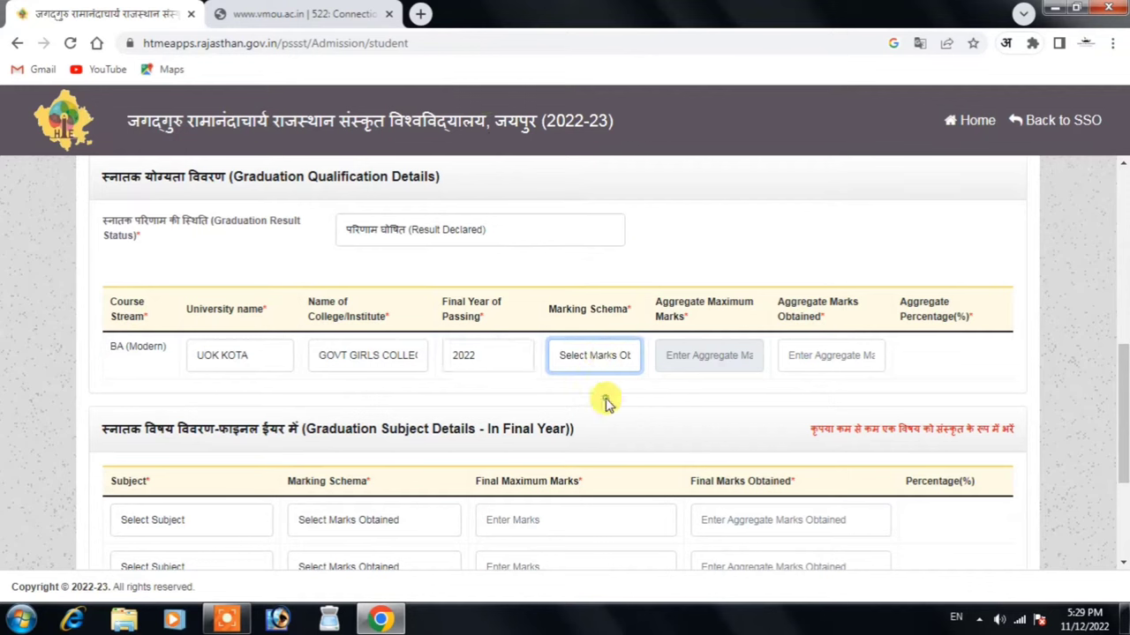
pyautogui.click(742, 362)
pyautogui.write('1800')
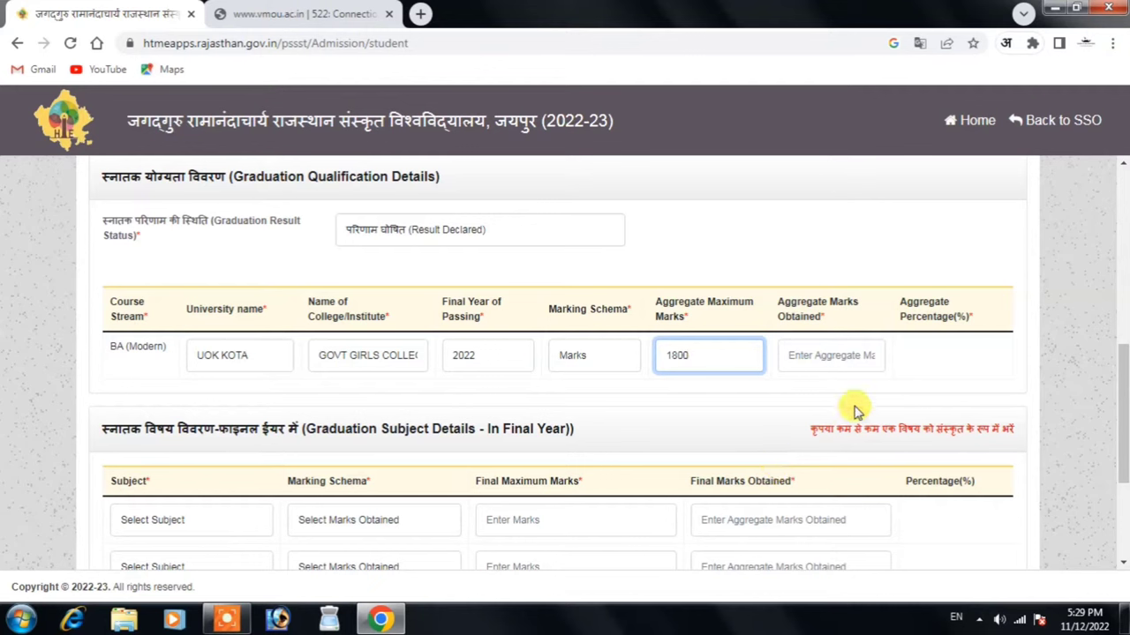
pyautogui.click(842, 356)
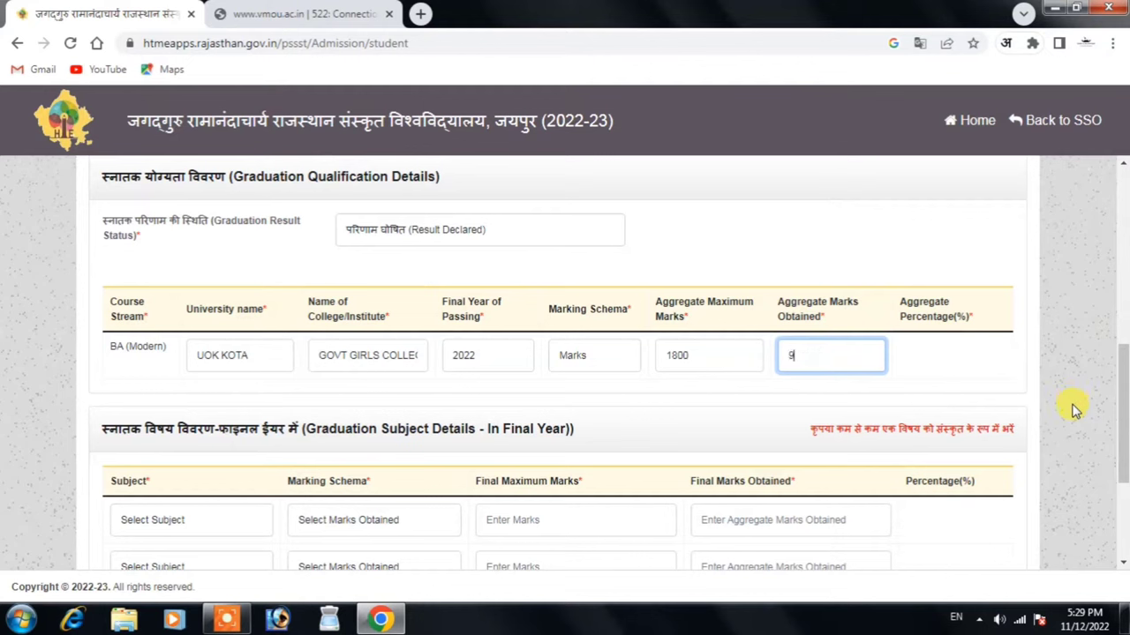
pyautogui.click(943, 387)
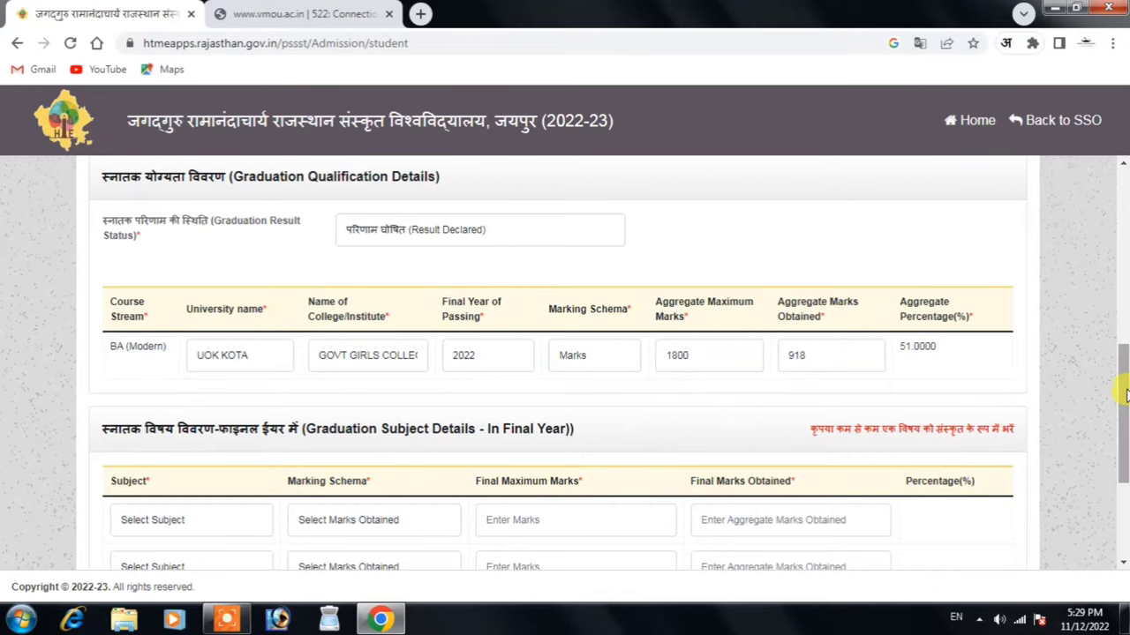
# Select Sociology as the first final-year graduation subject
pyautogui.scroll(-3, 1125, 395)
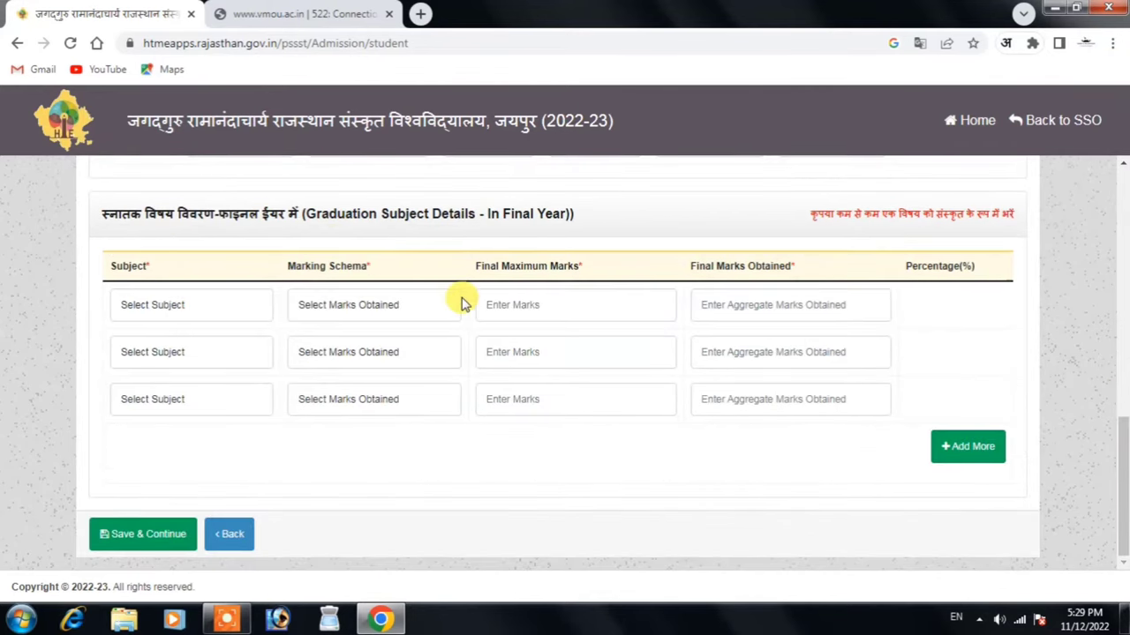
pyautogui.click(177, 304)
pyautogui.click(137, 353)
pyautogui.click(171, 305)
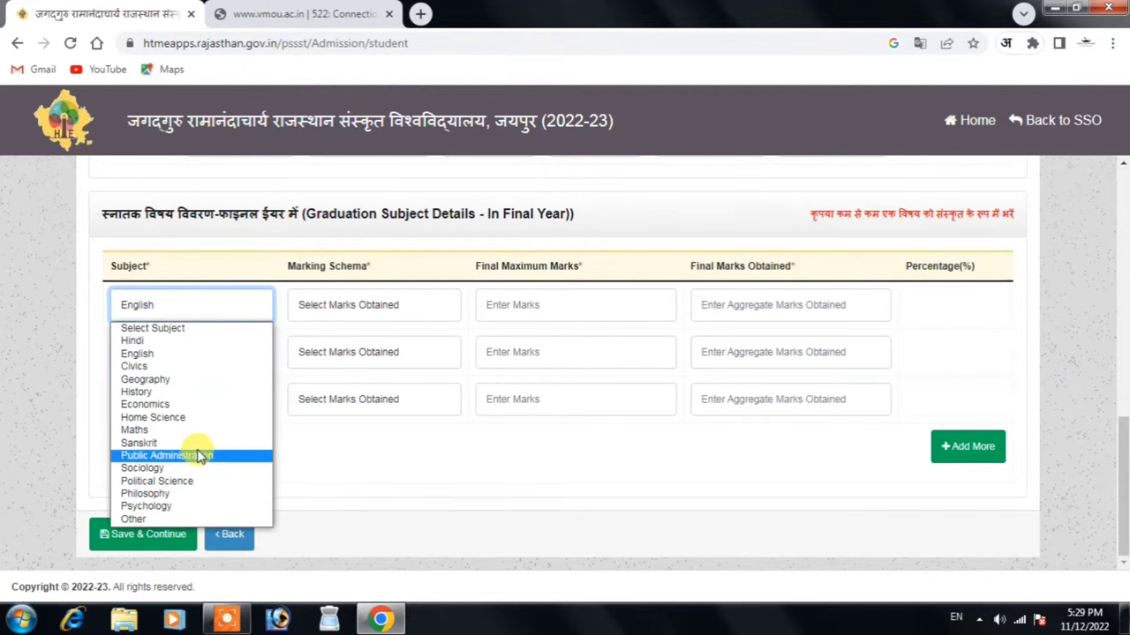
pyautogui.press('Down')
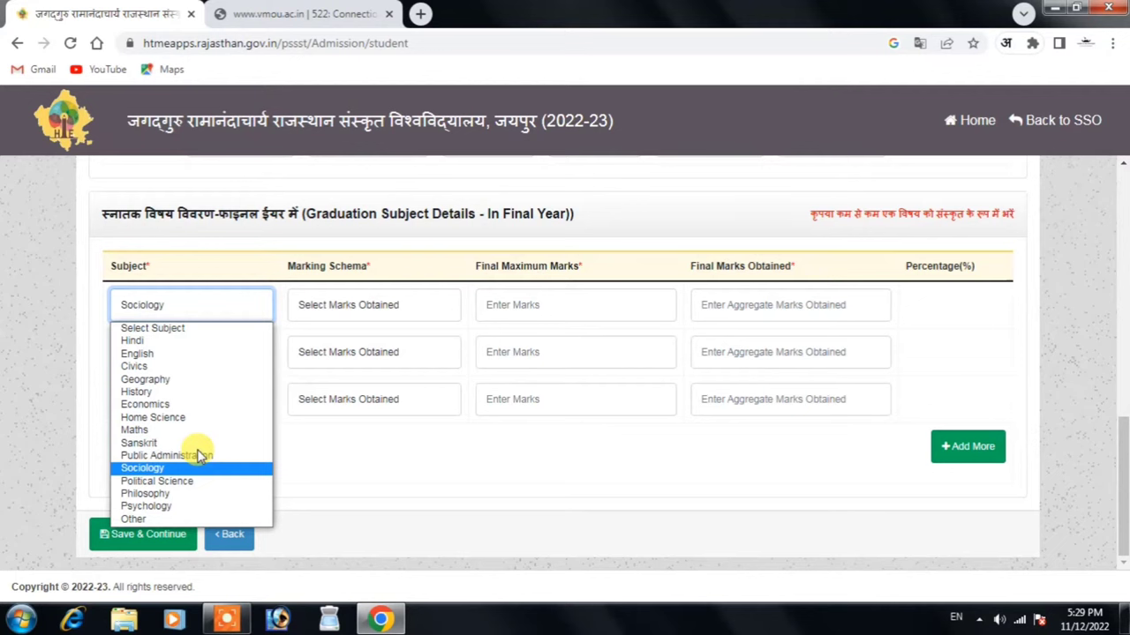
pyautogui.press('Return')
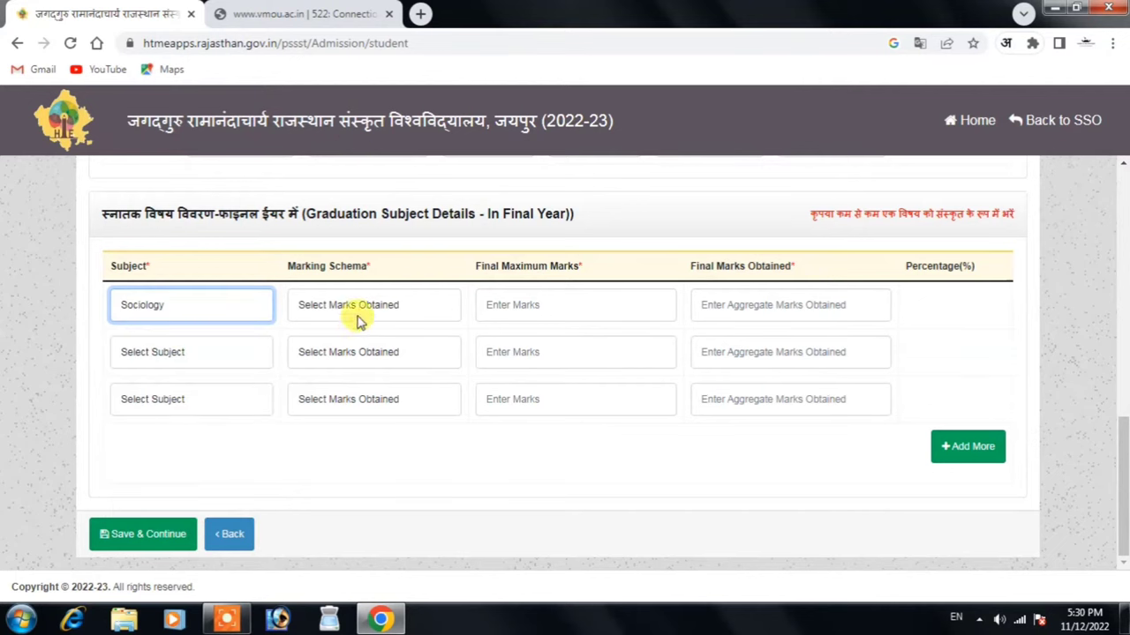
# Set Sociology's schema to Marks with 108 of 200 marks, giving 54.0000%
pyautogui.click(355, 300)
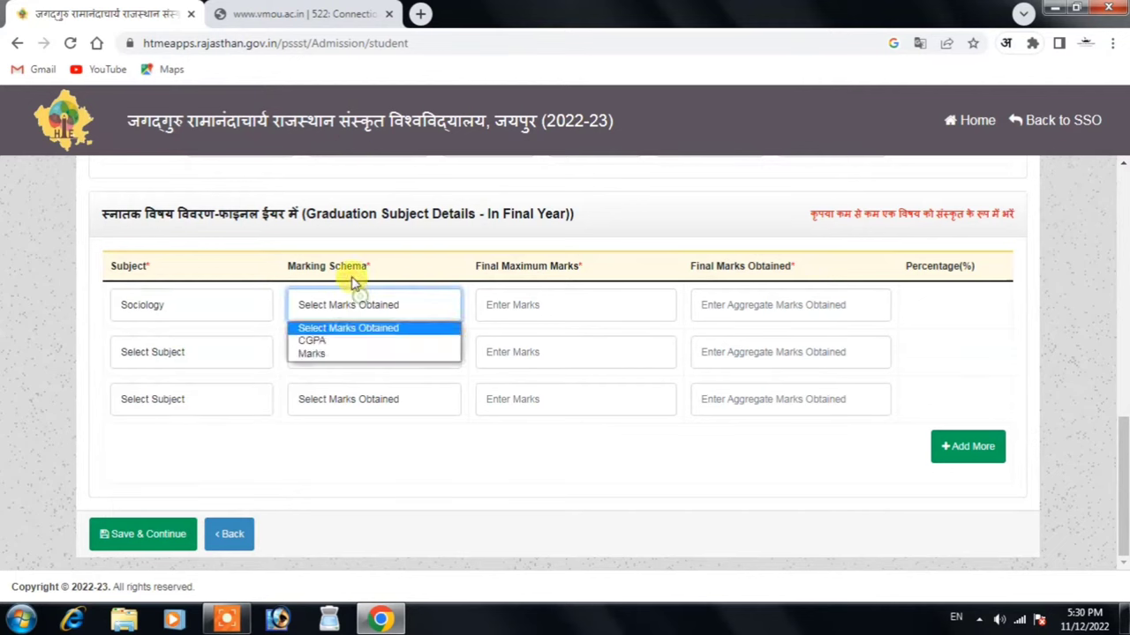
pyautogui.click(341, 354)
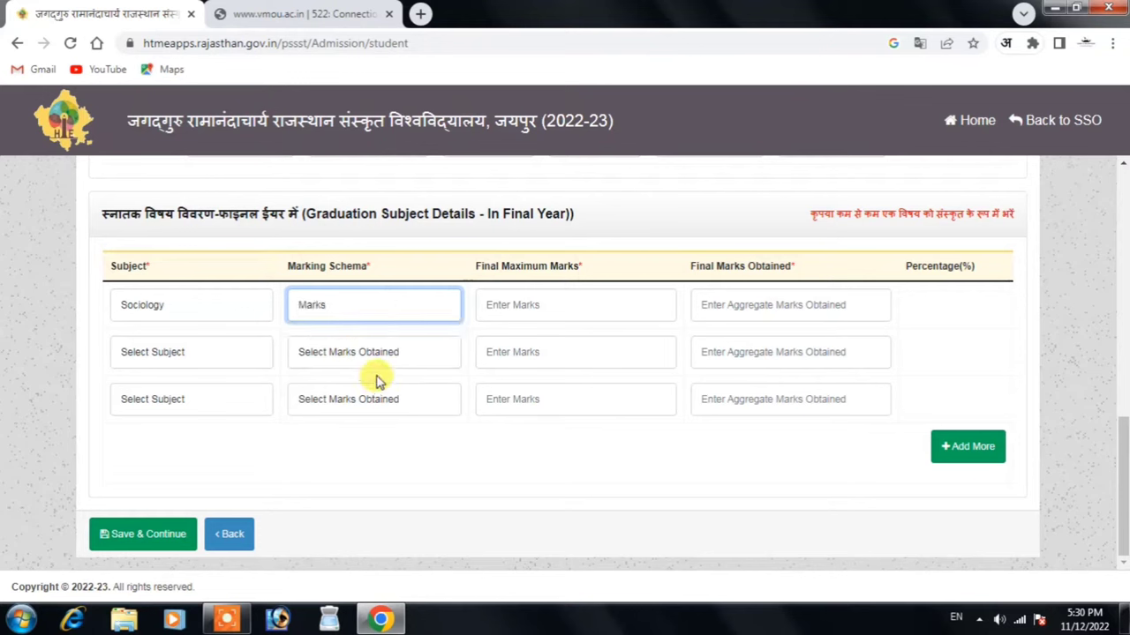
pyautogui.click(528, 319)
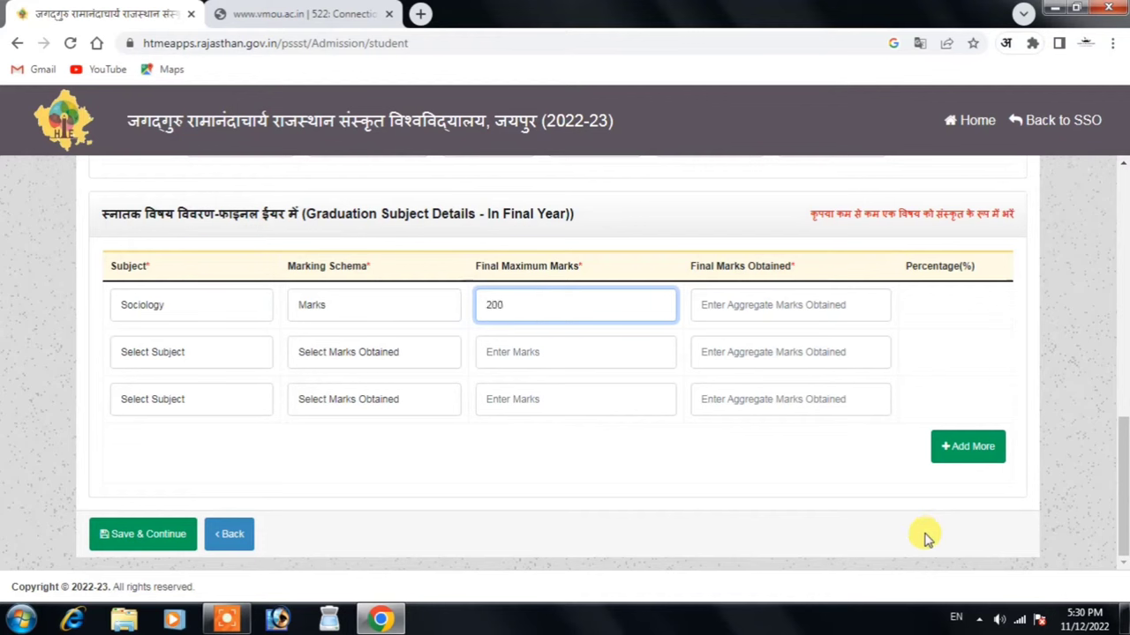
pyautogui.press('Tab')
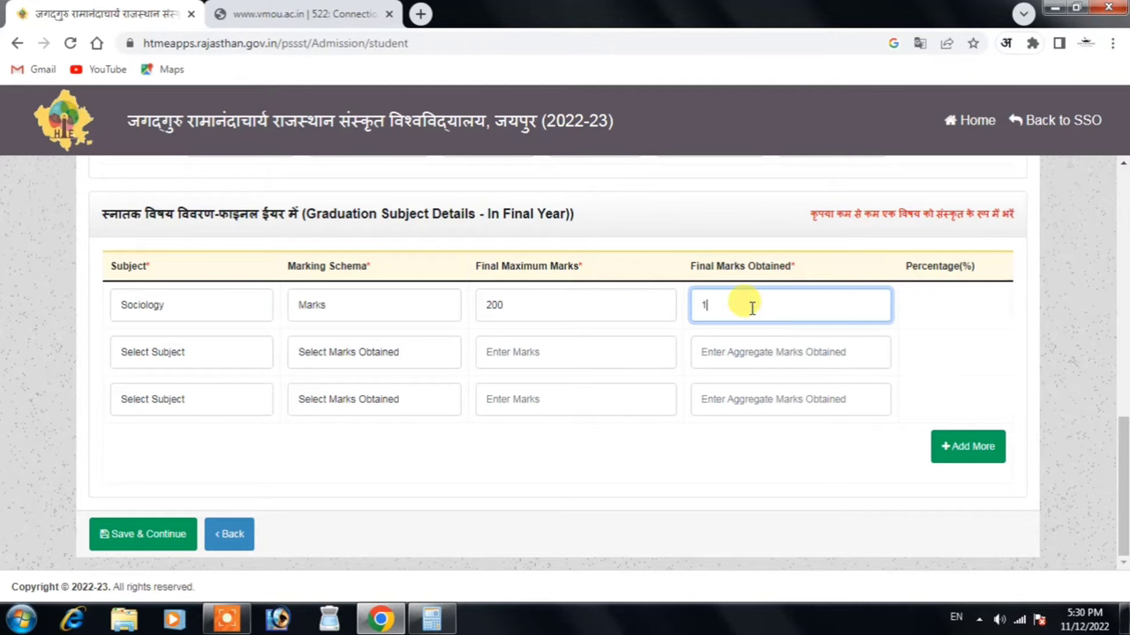
pyautogui.click(677, 479)
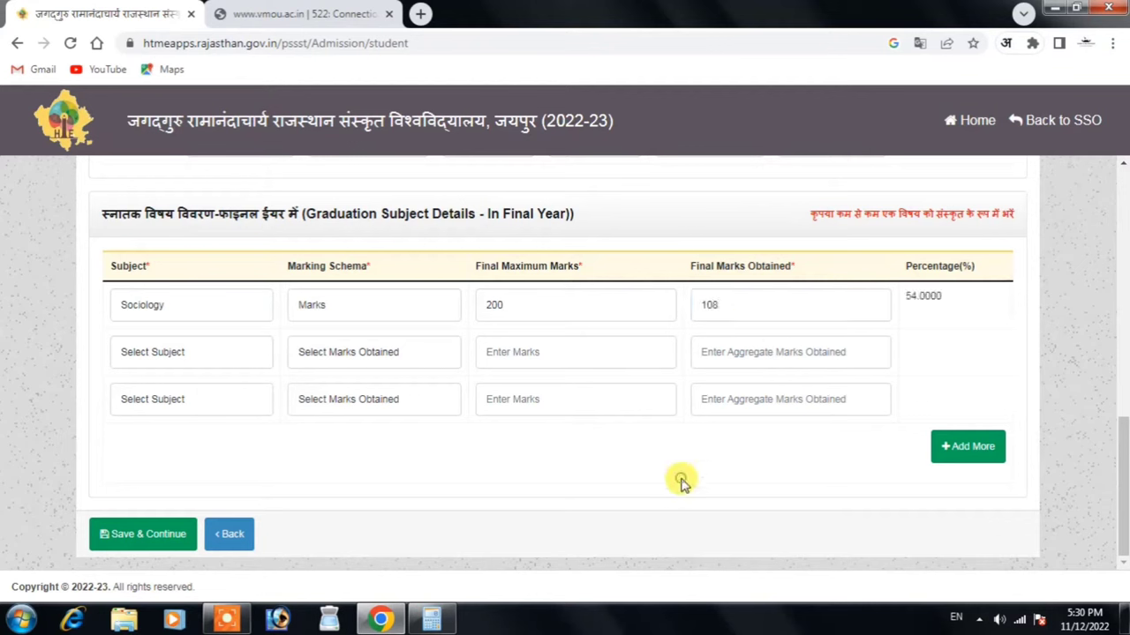
pyautogui.click(191, 351)
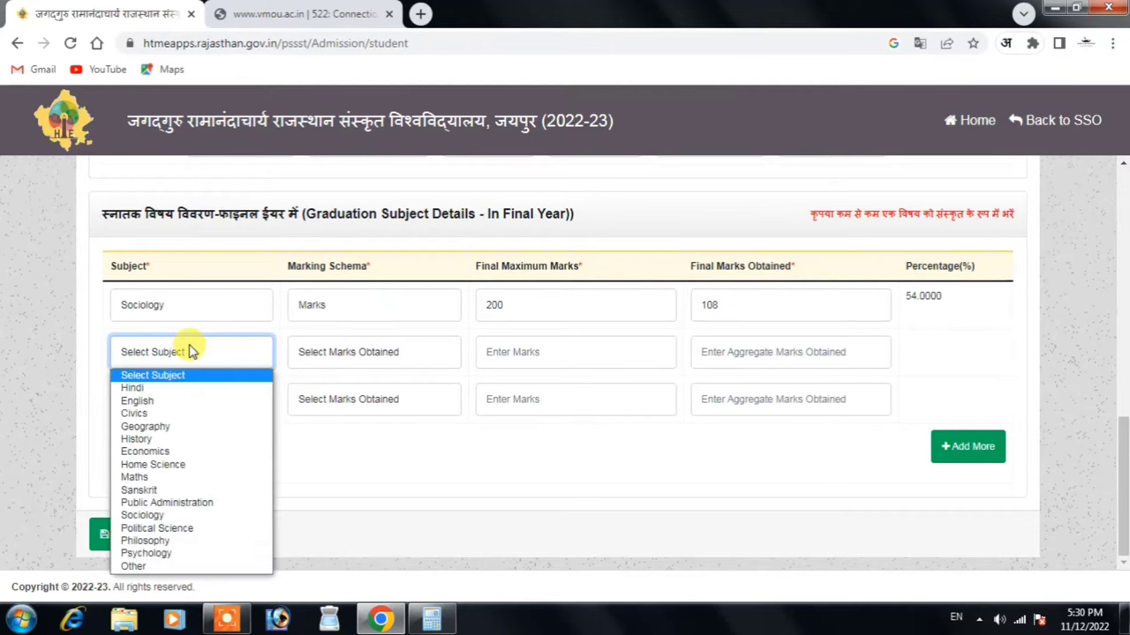
# Add Hindi as the second subject with Marks schema and 88 of 200 marks (44.0000%)
pyautogui.click(177, 392)
pyautogui.click(371, 352)
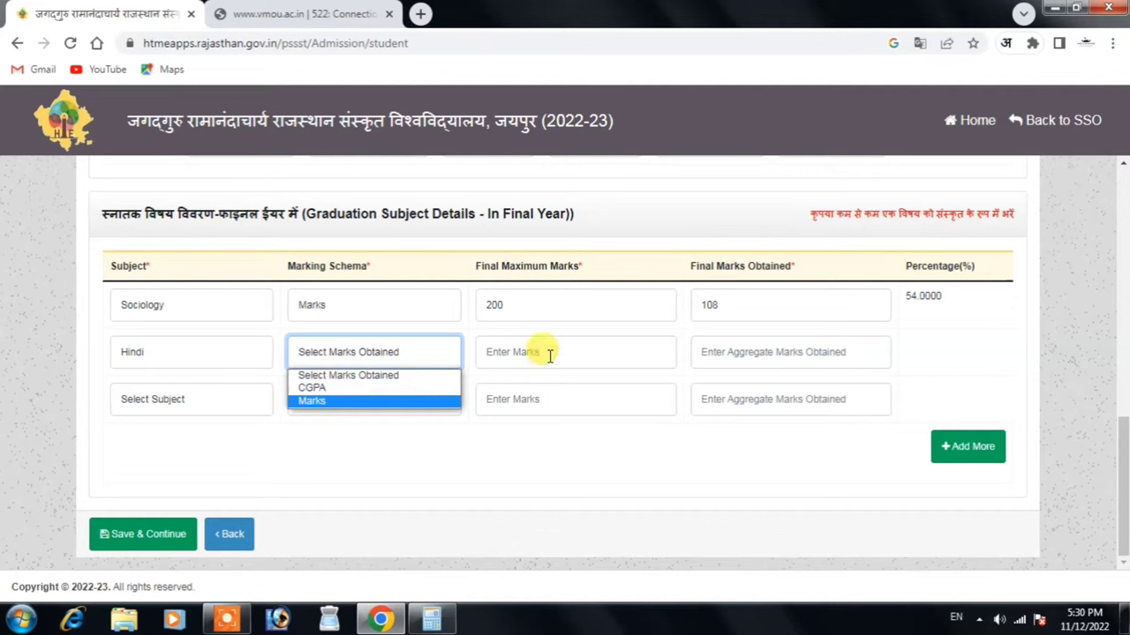
pyautogui.click(342, 401)
pyautogui.click(598, 349)
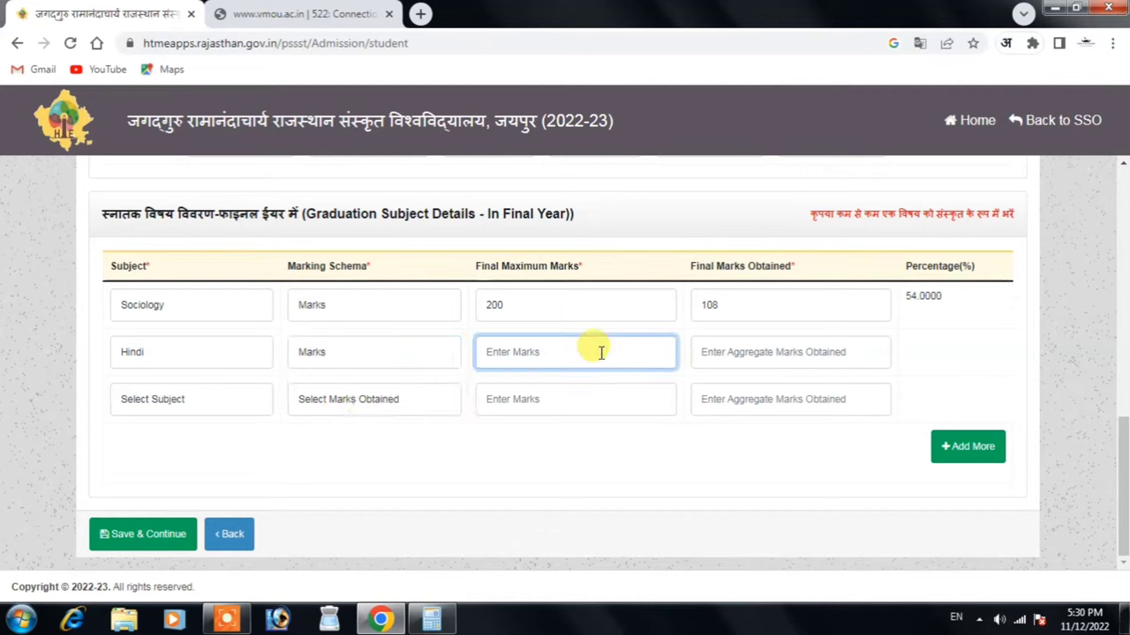
pyautogui.write('200')
pyautogui.press('Tab')
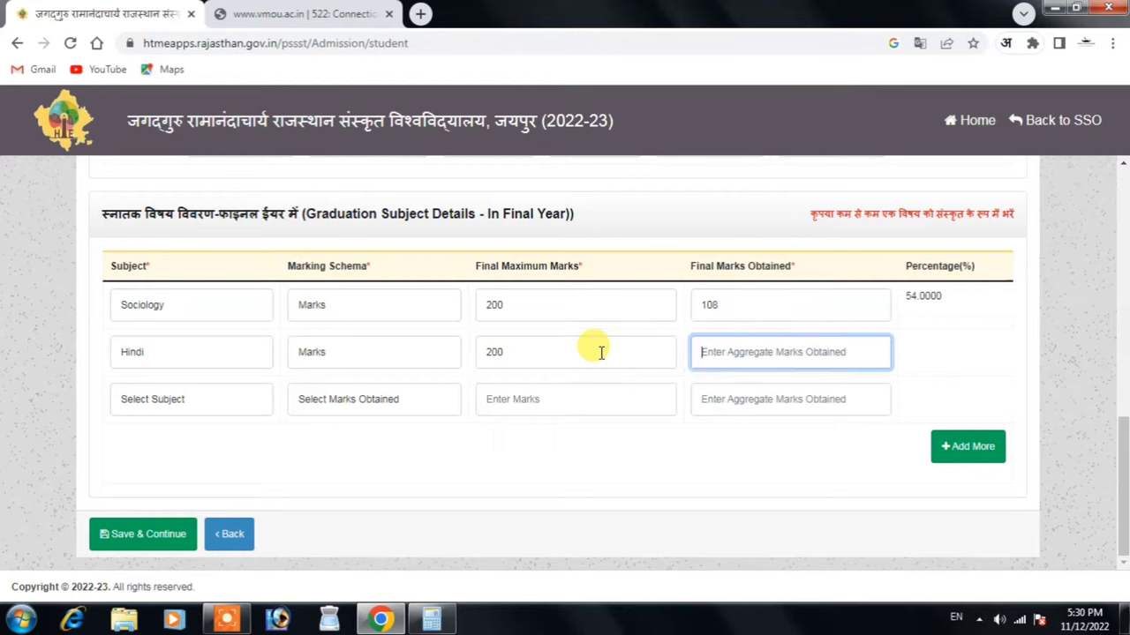
pyautogui.write('88')
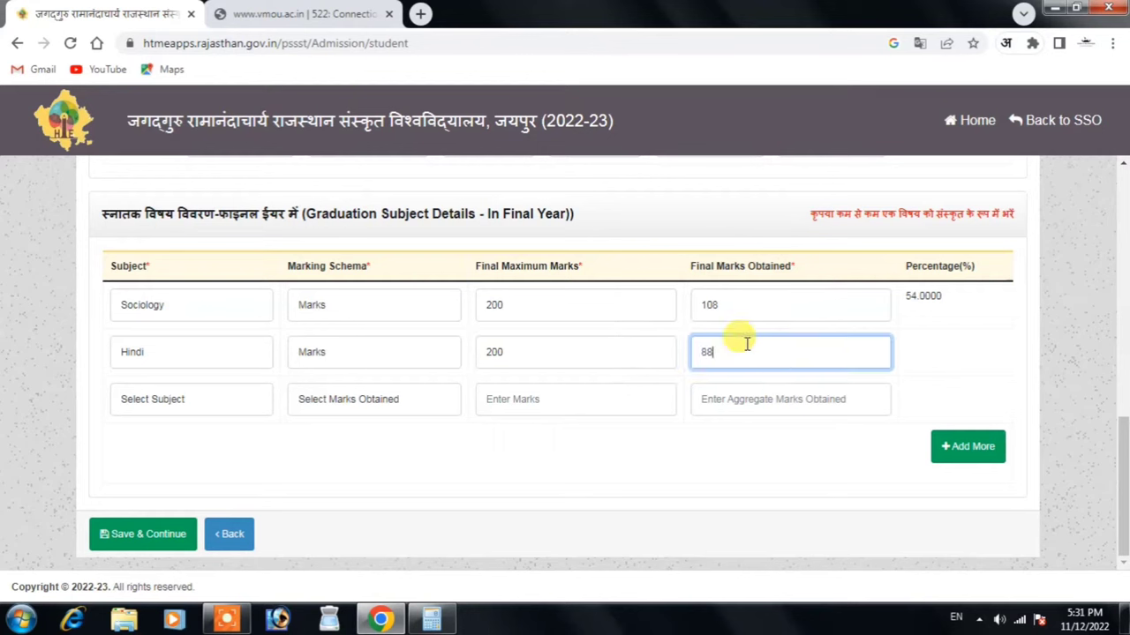
pyautogui.click(957, 358)
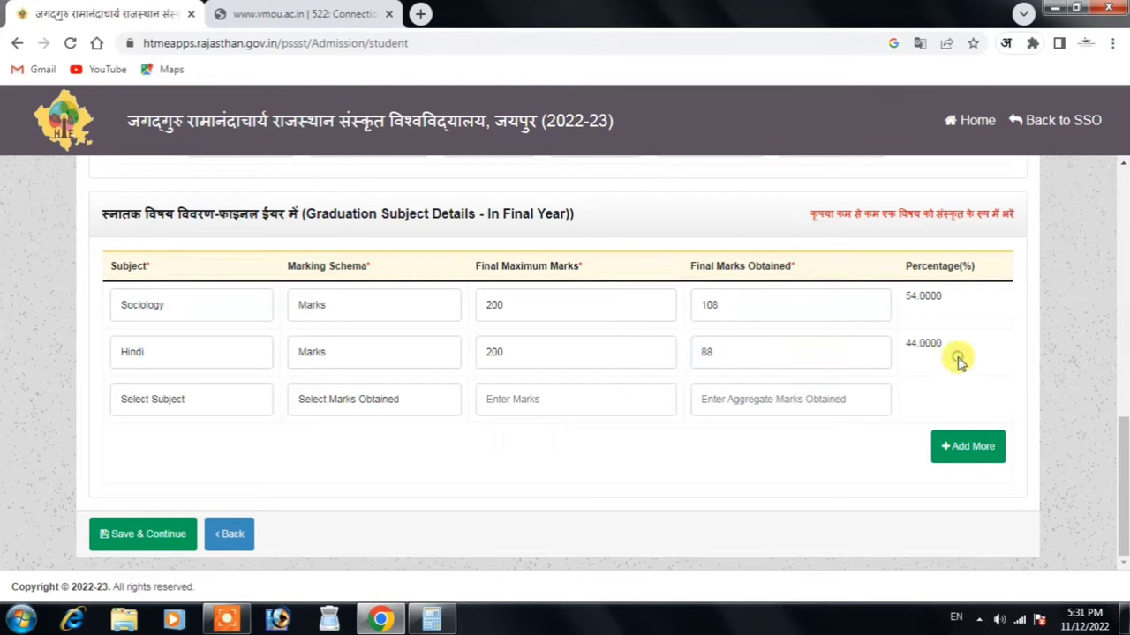
# Select Public Administration as the third subject with the Marks schema
pyautogui.click(179, 403)
pyautogui.click(635, 509)
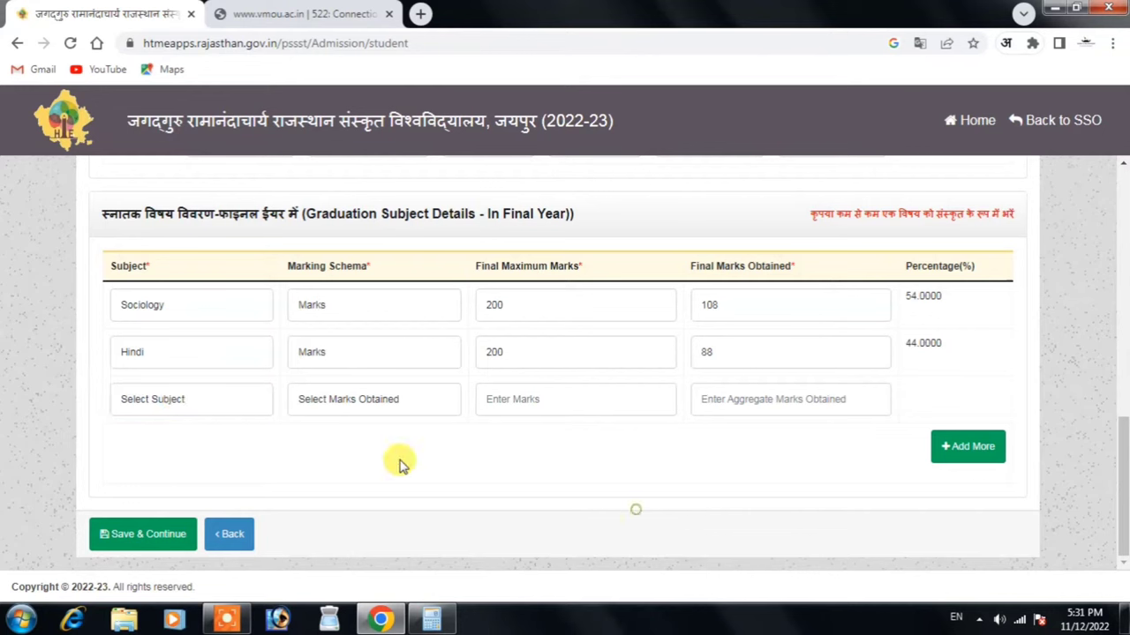
pyautogui.click(227, 405)
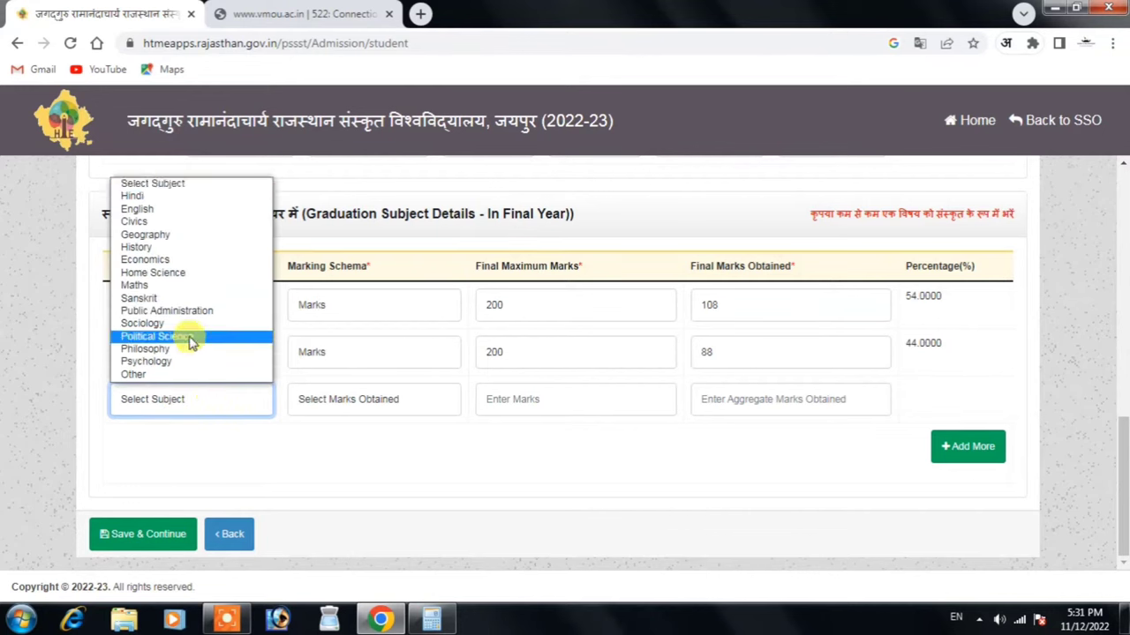
pyautogui.click(176, 311)
pyautogui.click(435, 399)
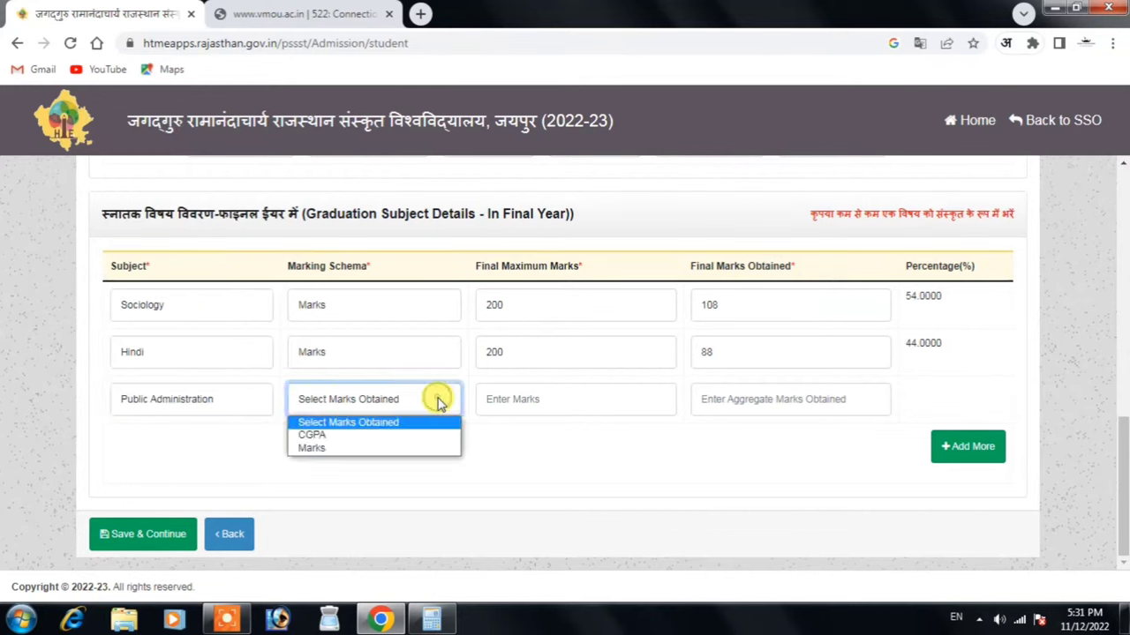
pyautogui.click(391, 448)
# Enter 112 of 200 marks for Public Administration (56.0000%) and save the qualification details
pyautogui.click(563, 400)
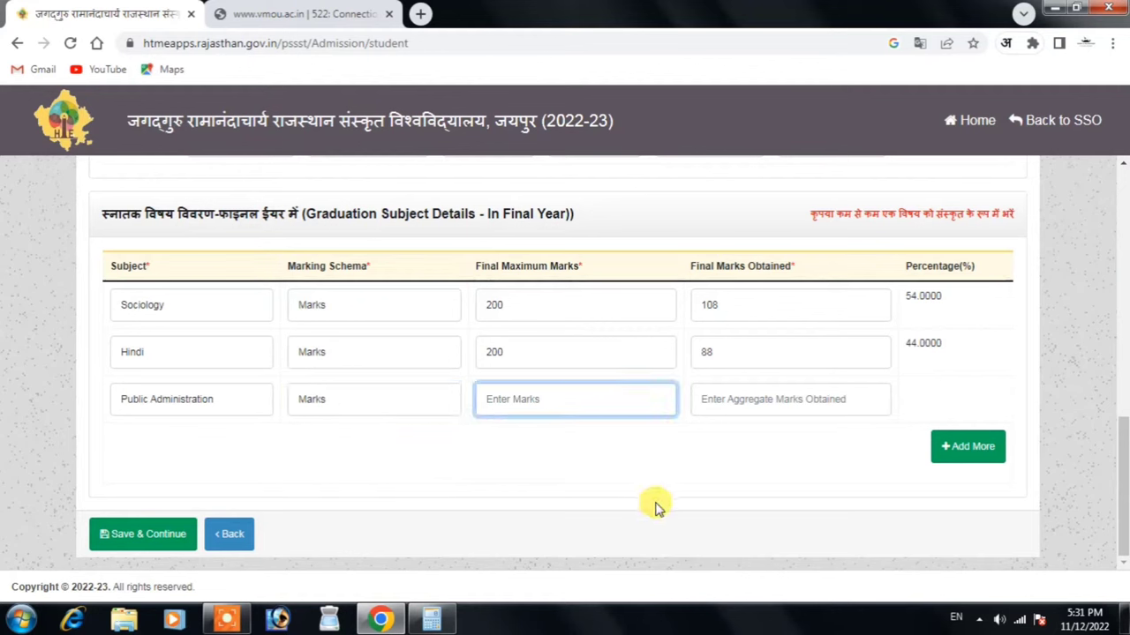
pyautogui.write('200')
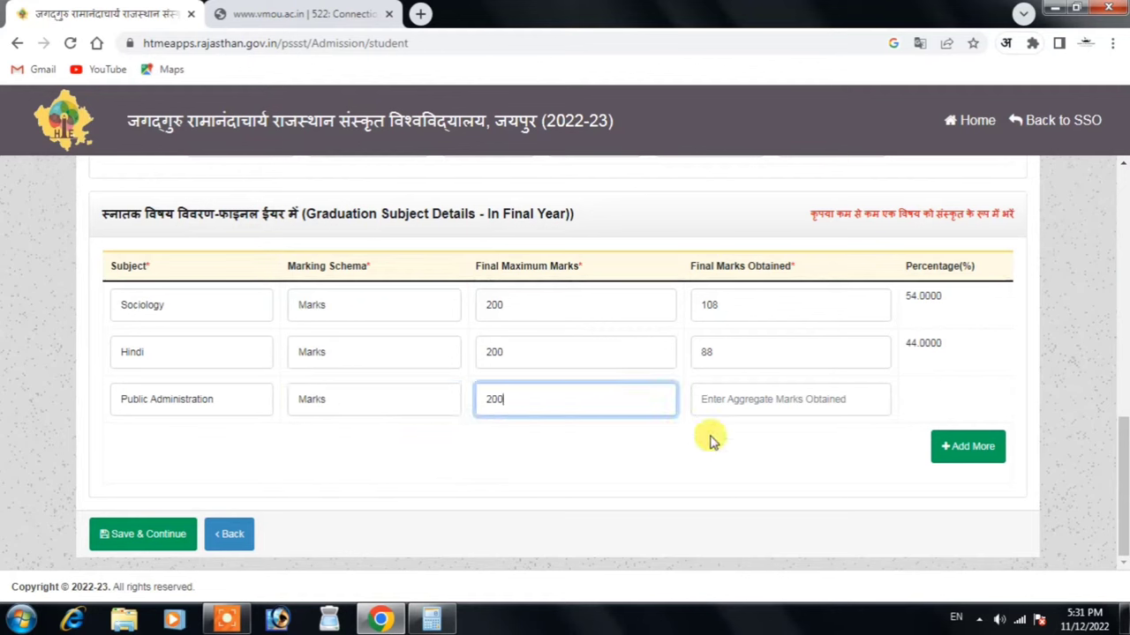
pyautogui.click(725, 402)
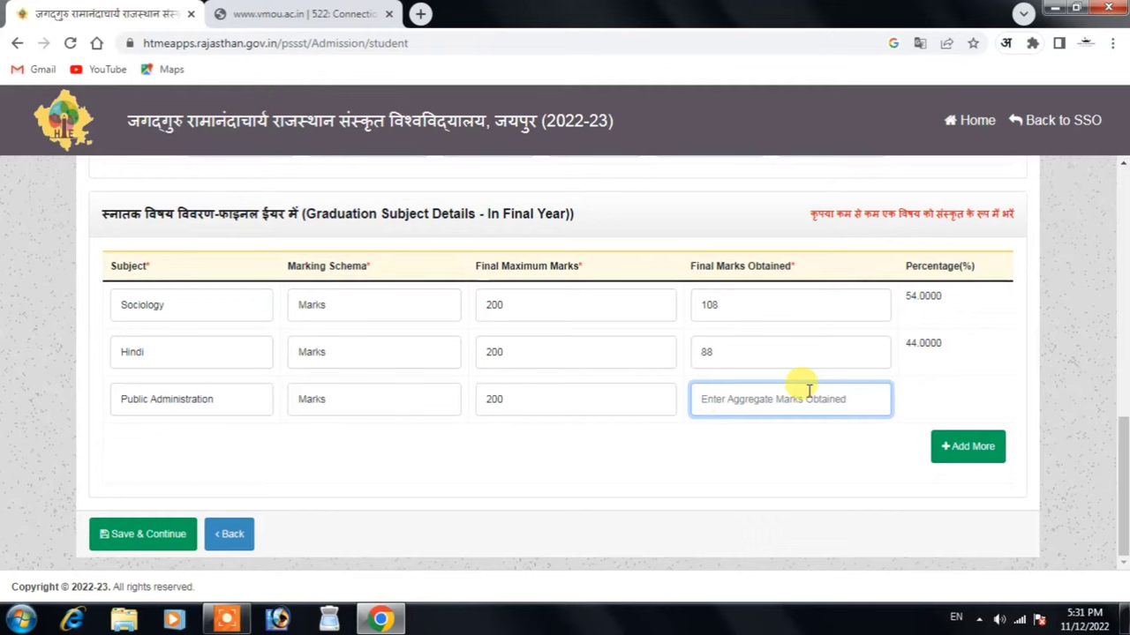
pyautogui.write('112')
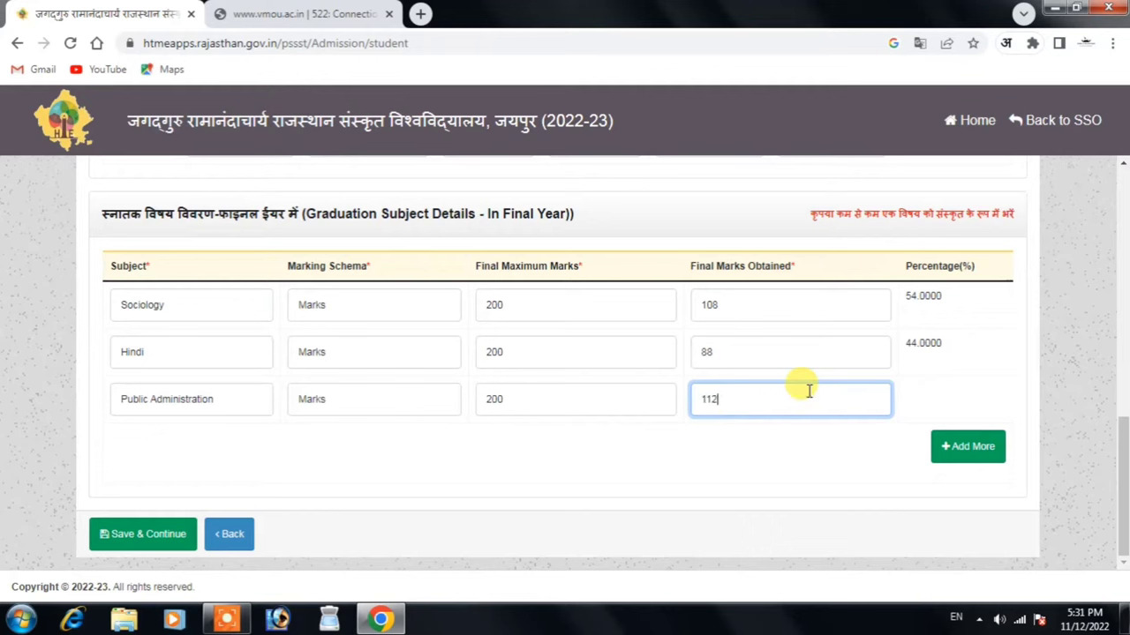
pyautogui.click(839, 457)
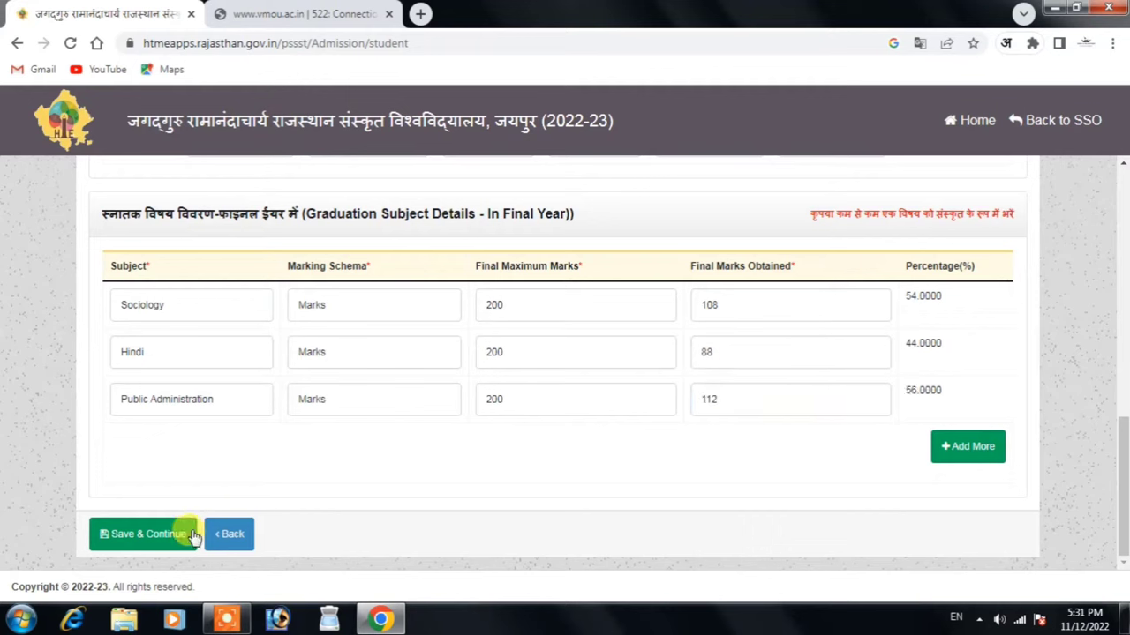
pyautogui.click(113, 534)
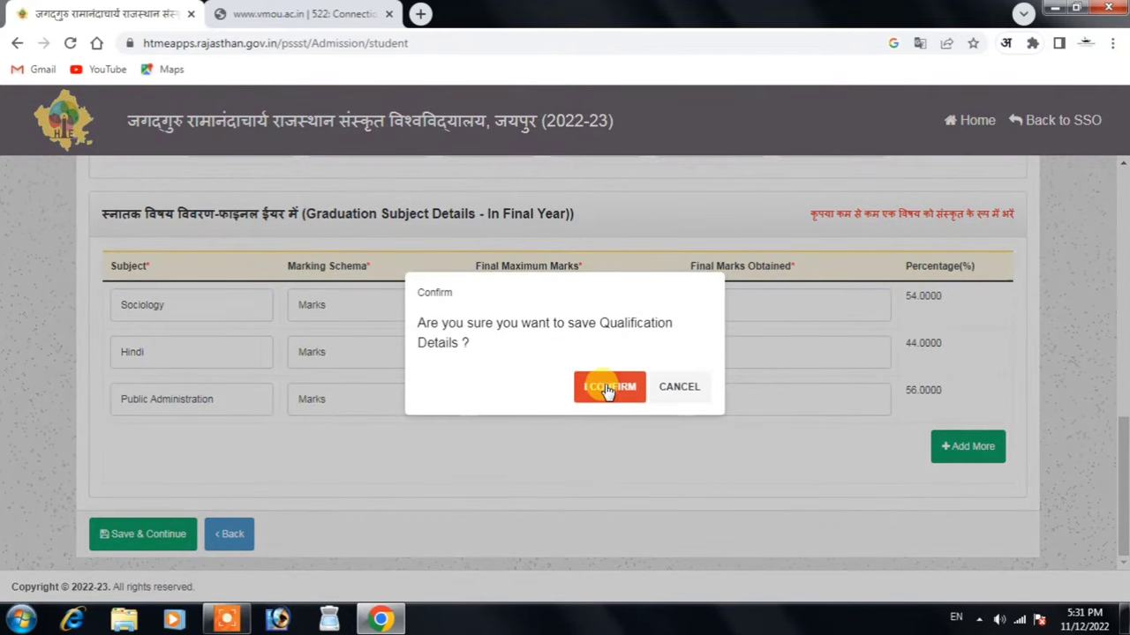
pyautogui.click(607, 388)
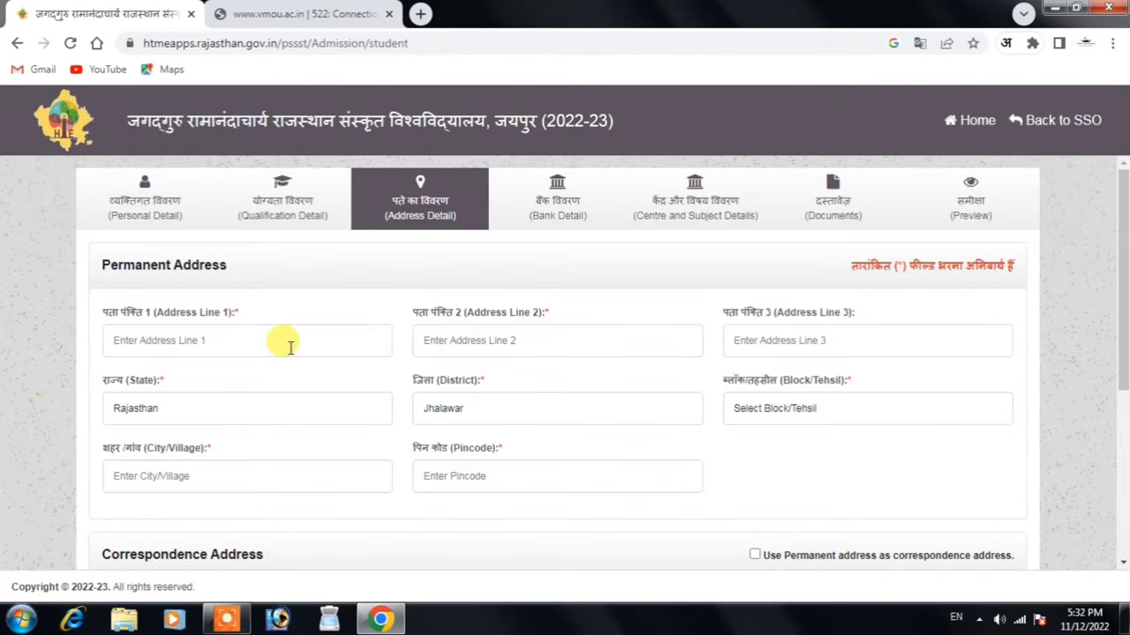
# Fill in both address lines, the block/tehsil, city Aklera and the pincode
pyautogui.click(289, 346)
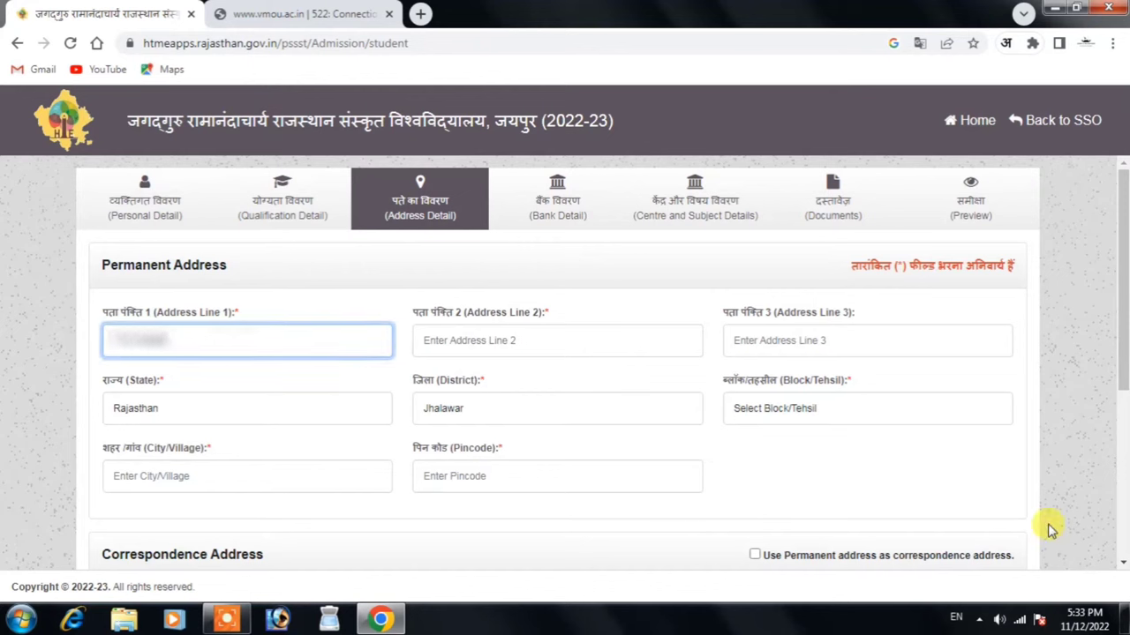
pyautogui.press('Tab')
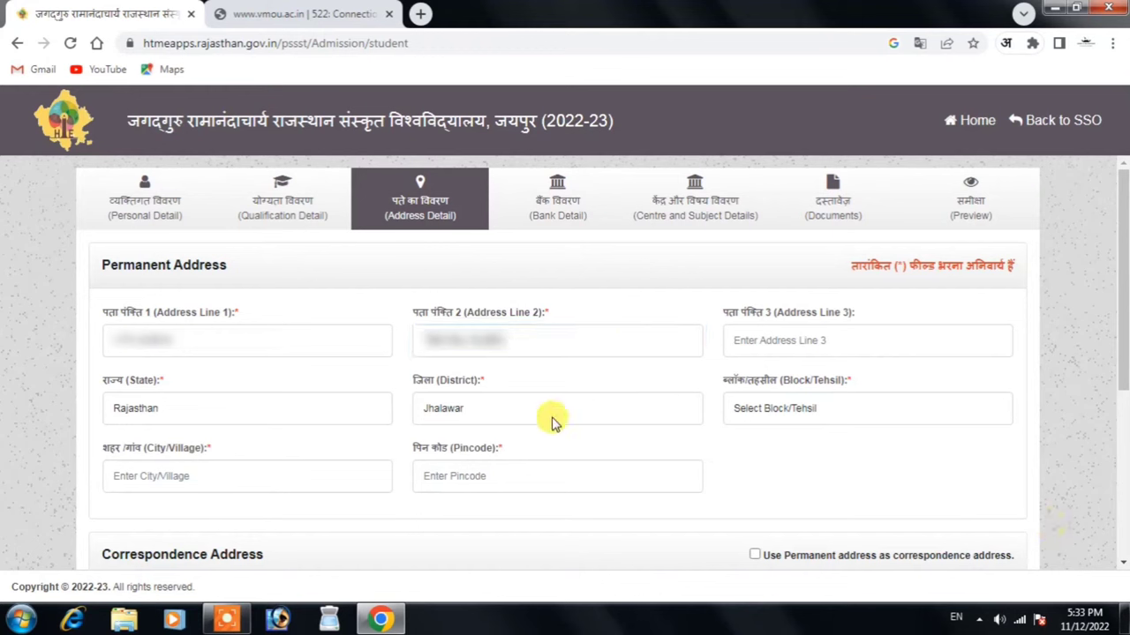
pyautogui.click(808, 408)
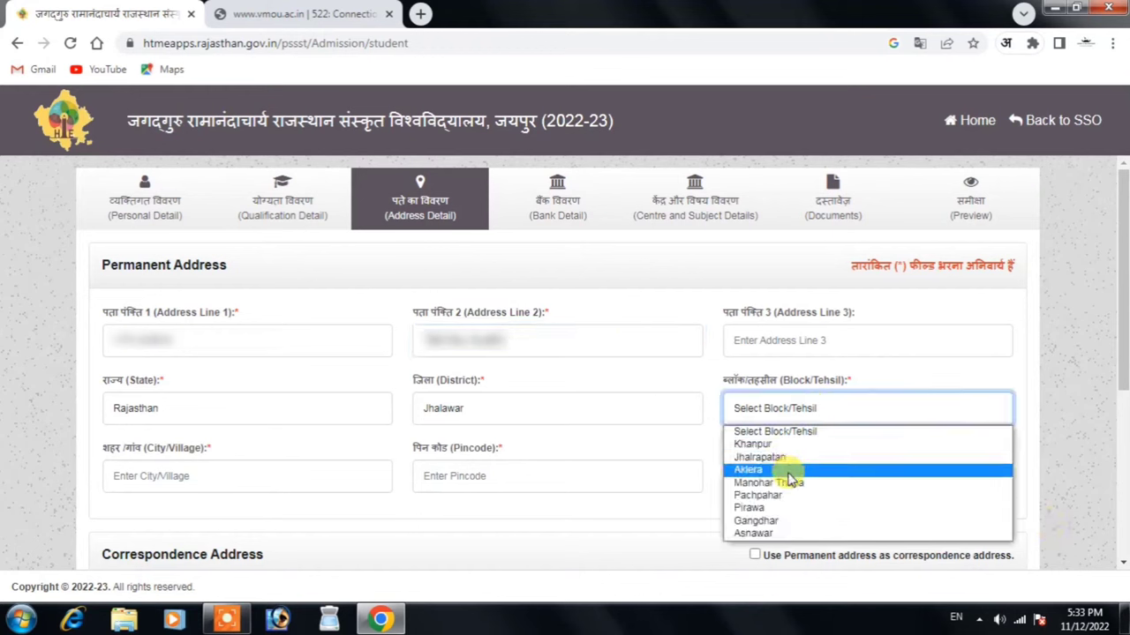
pyautogui.click(788, 477)
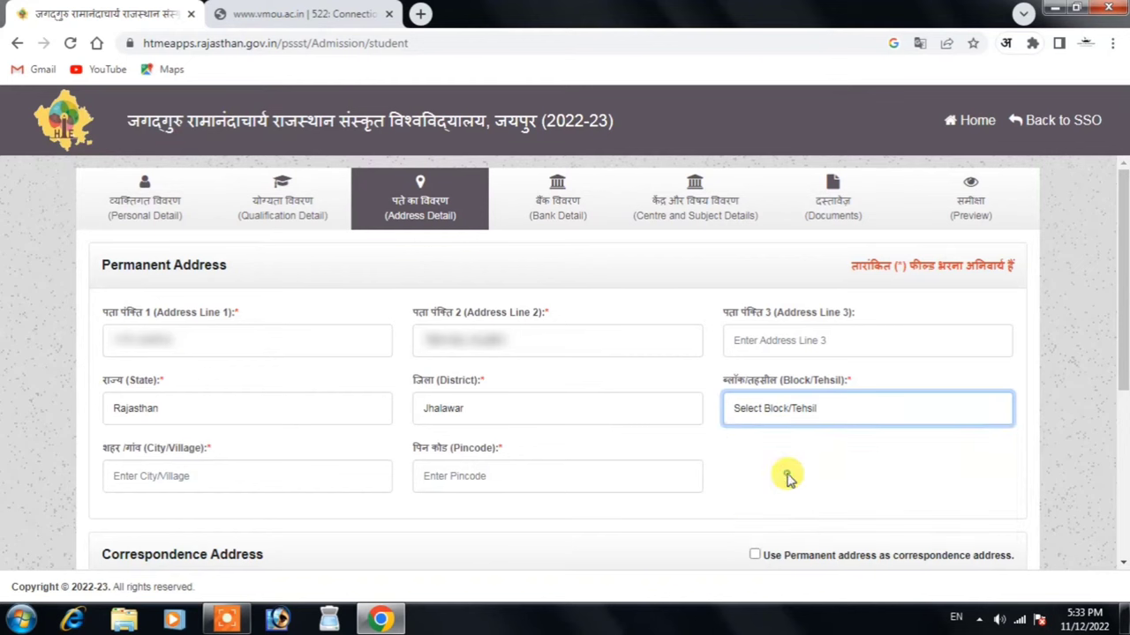
pyautogui.click(303, 470)
pyautogui.write('Aklera')
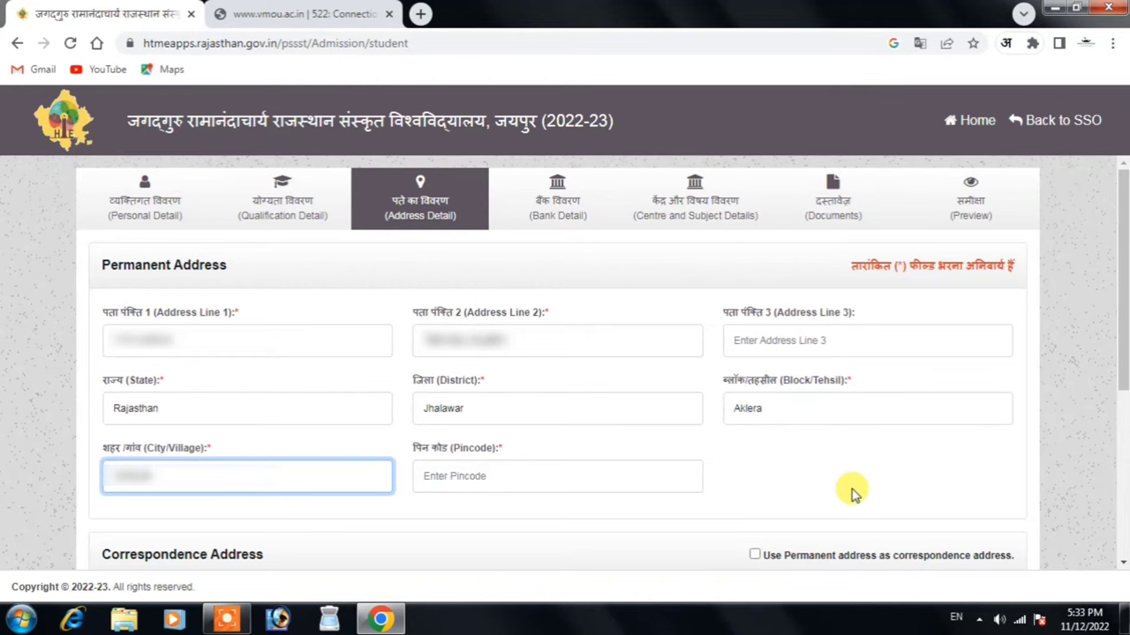
pyautogui.press('Tab')
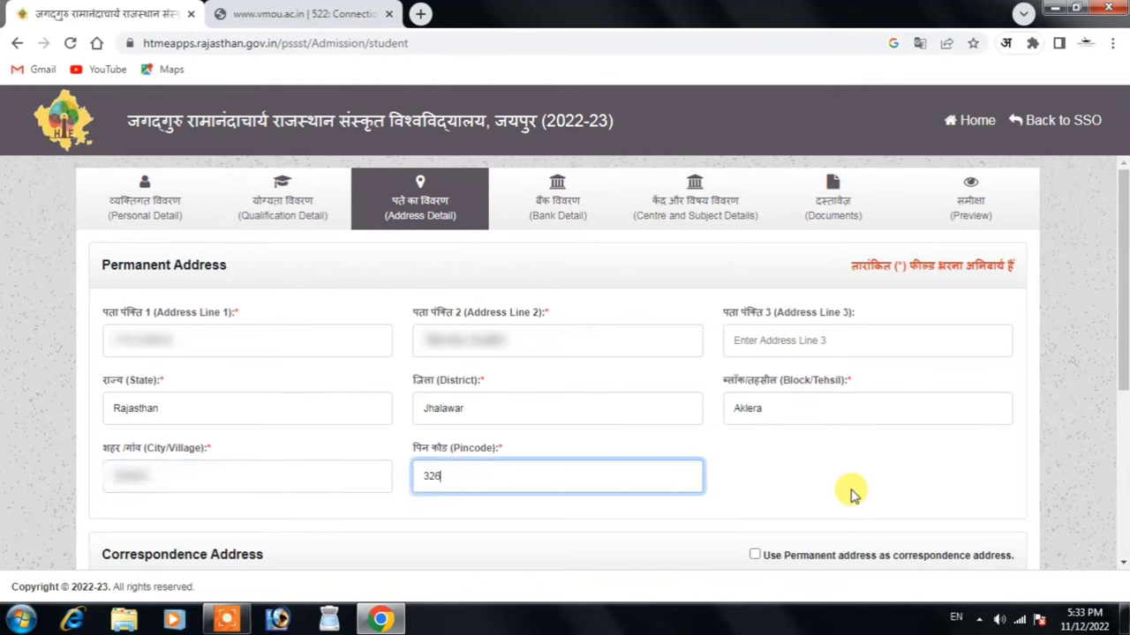
pyautogui.click(851, 492)
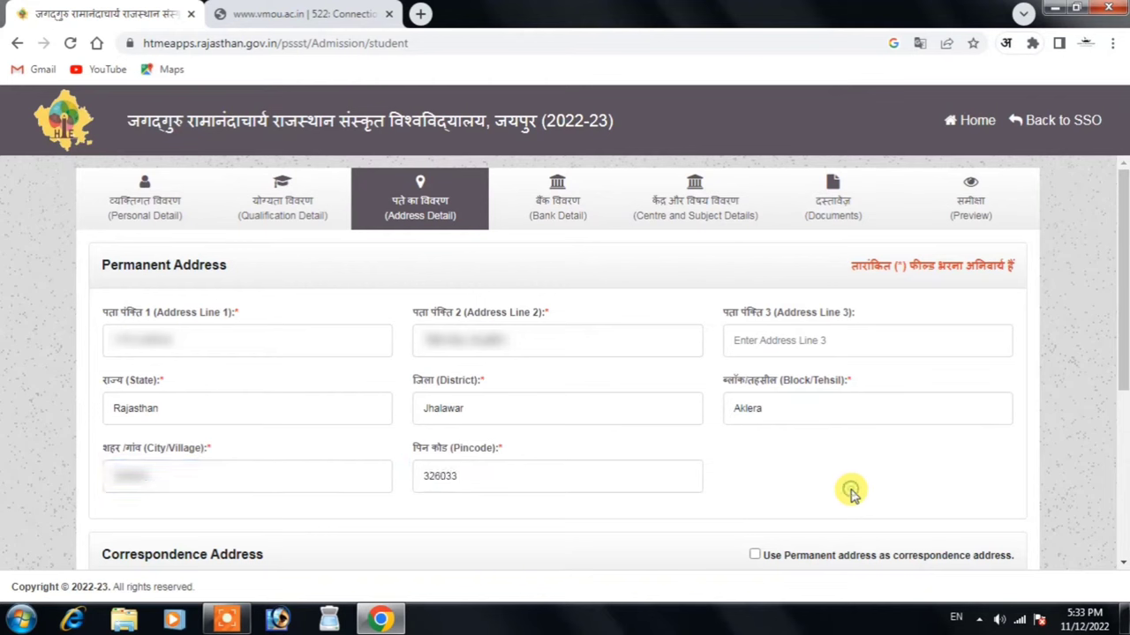
# Reuse the permanent address as correspondence address and save the address details
pyautogui.scroll(-4, 1081, 452)
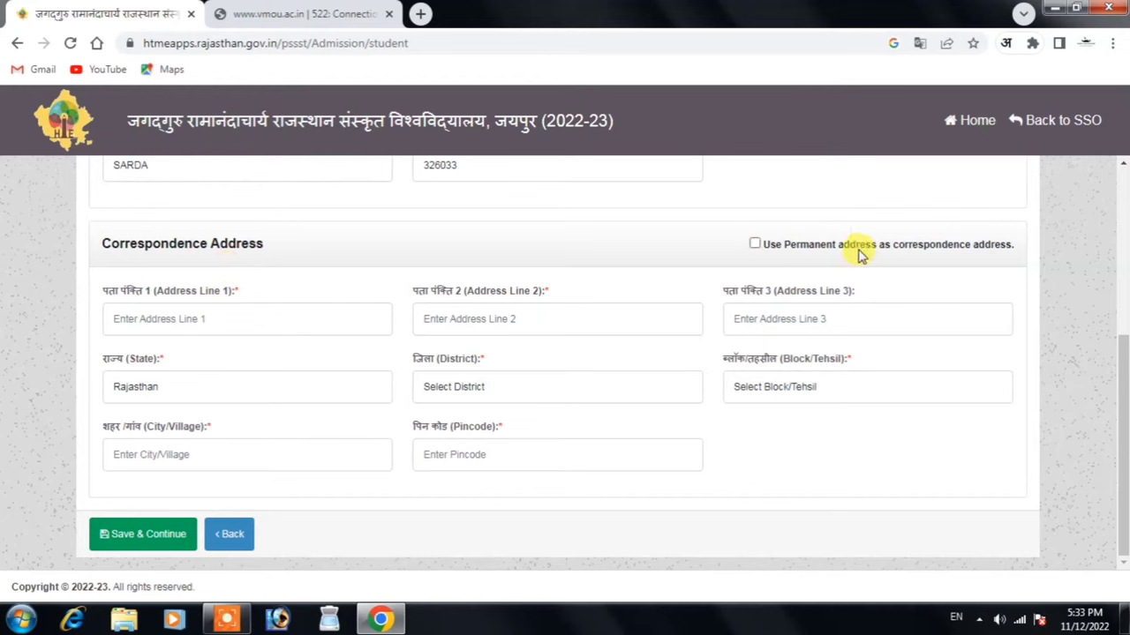
pyautogui.click(754, 245)
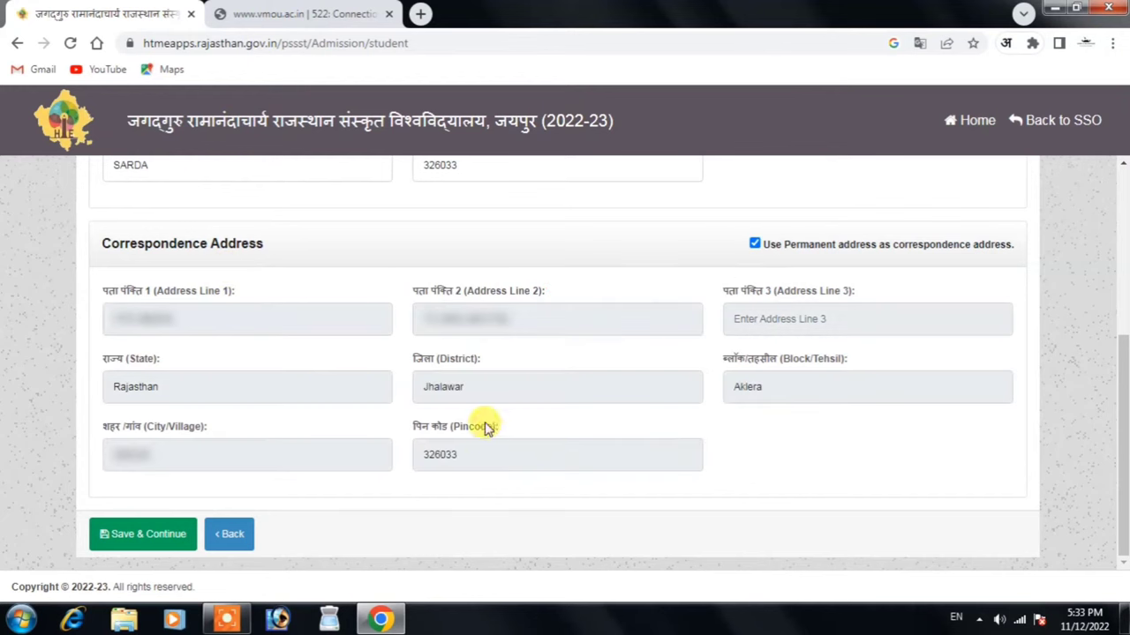
pyautogui.click(172, 543)
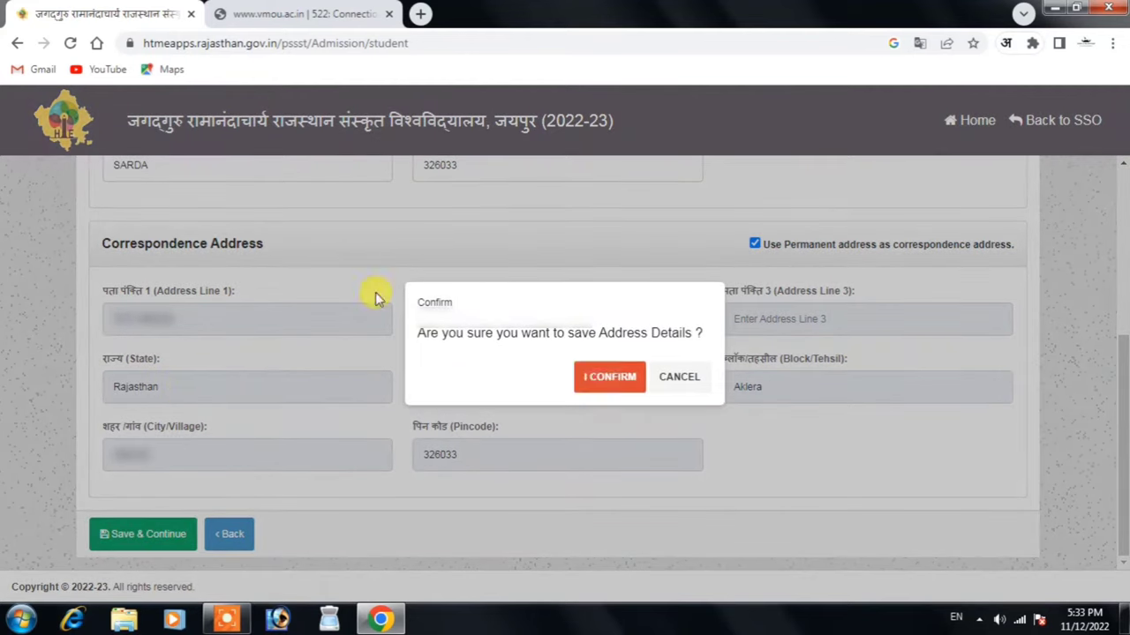
pyautogui.click(607, 379)
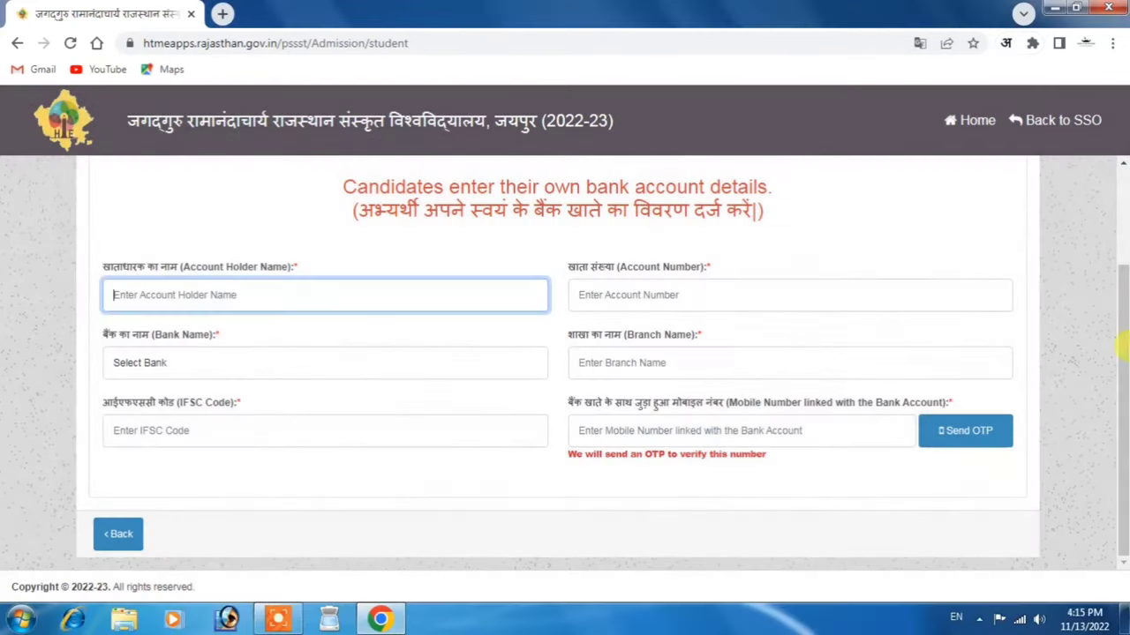
# Enter the account holder's name and account number, and select BANK OF BARODA
pyautogui.write('Ravi')
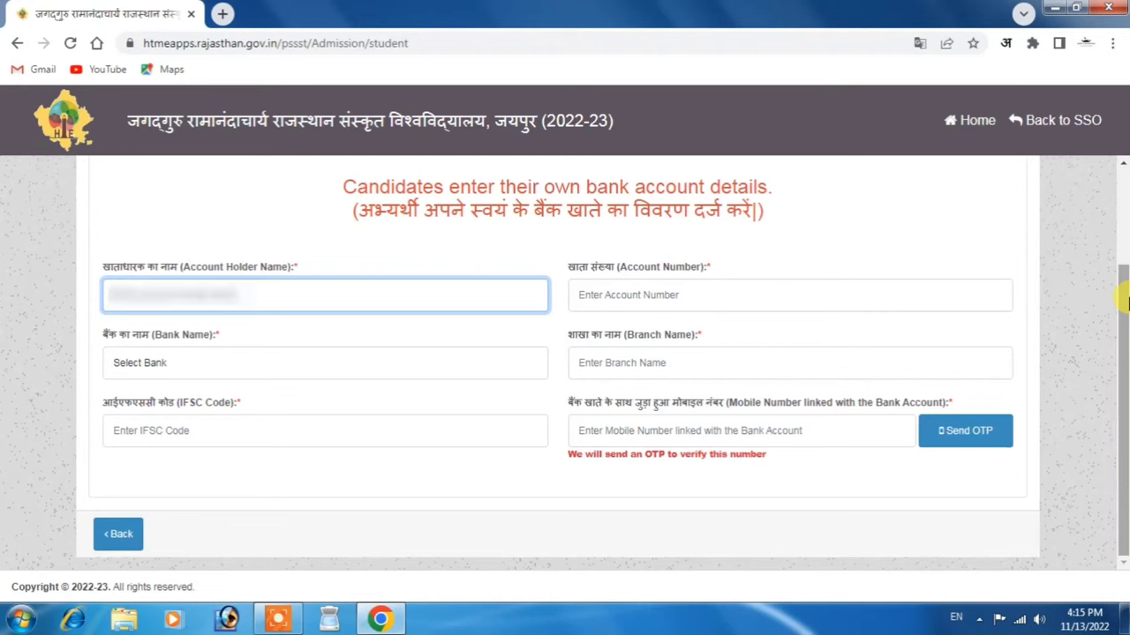
pyautogui.press('Tab')
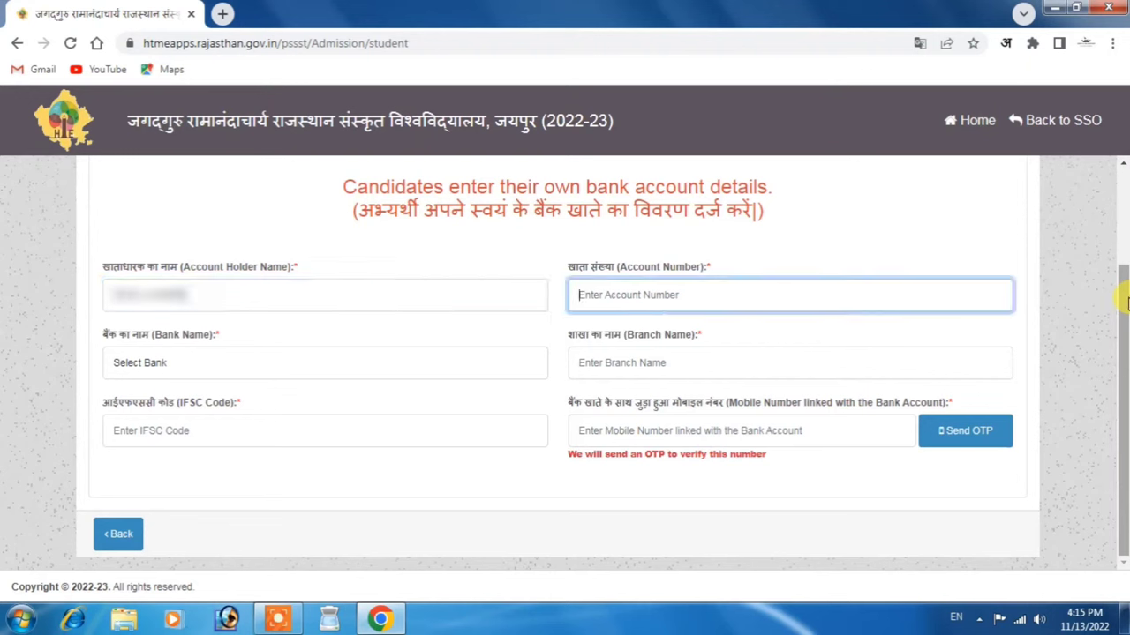
pyautogui.write('1234')
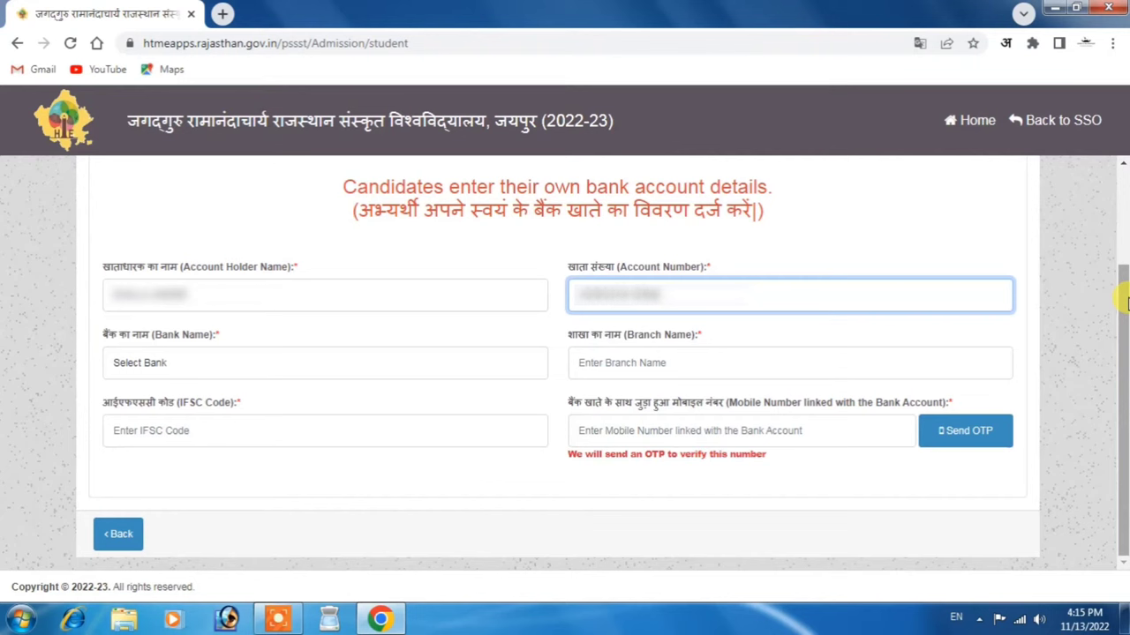
pyautogui.click(138, 360)
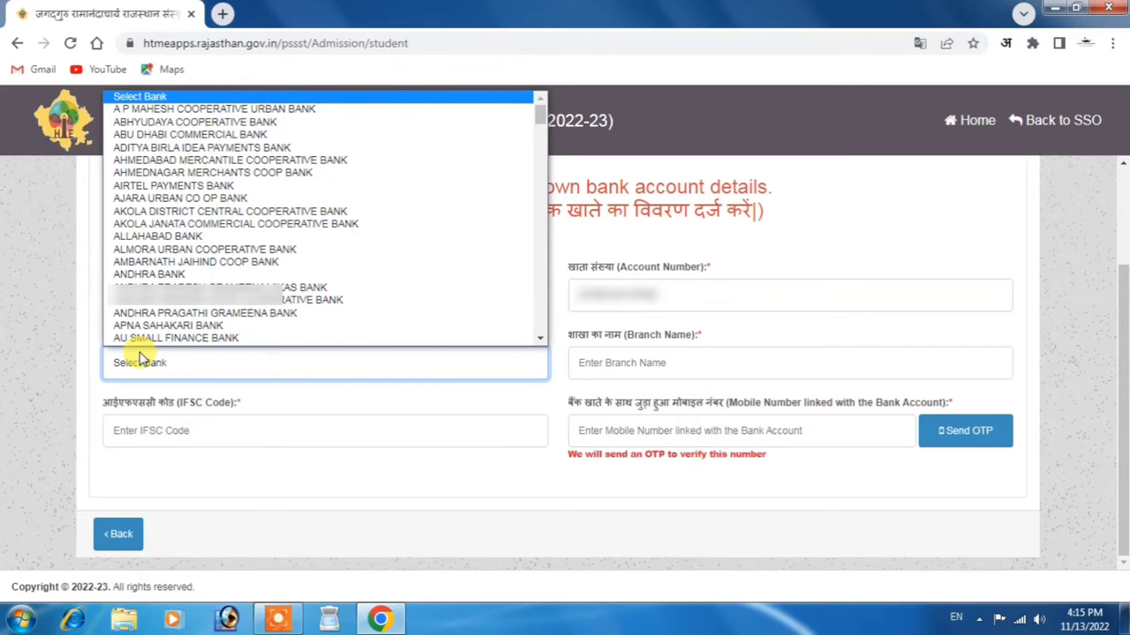
pyautogui.press('b')
pyautogui.press('b')
pyautogui.press('b')
pyautogui.press('b')
pyautogui.press('b')
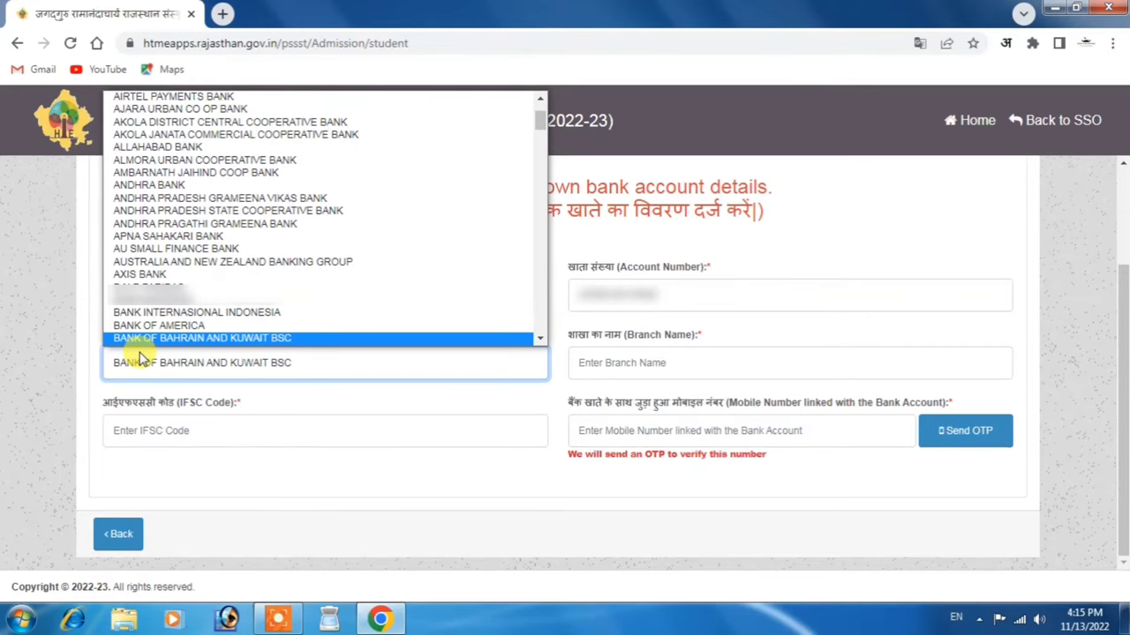
pyautogui.press('b')
pyautogui.click(161, 323)
pyautogui.click(728, 365)
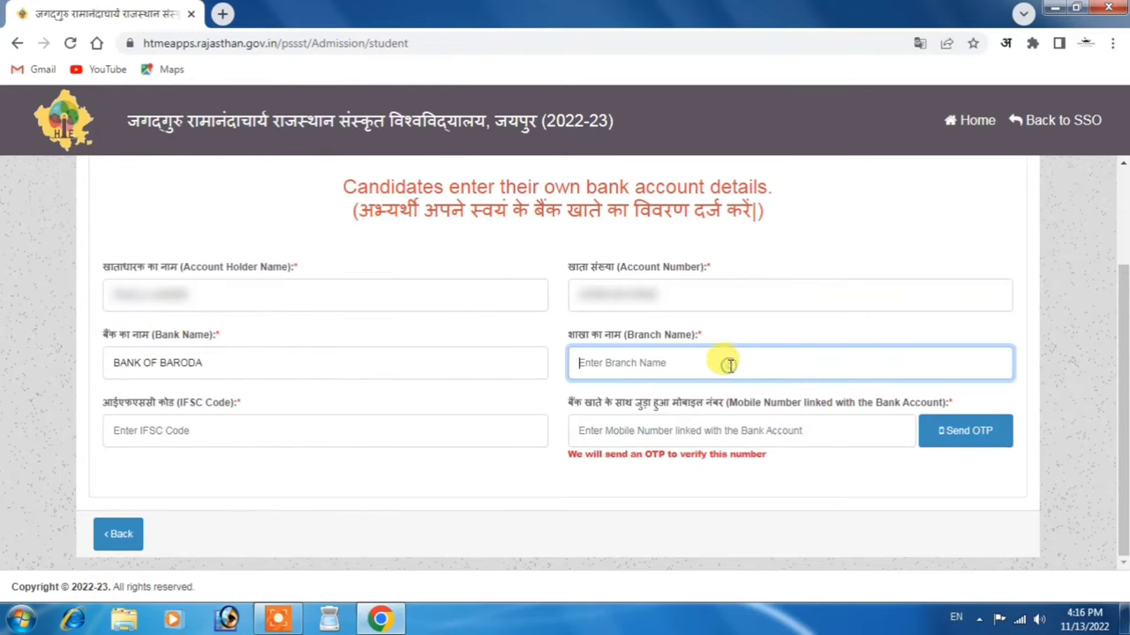
# Fill in the branch name, the IFSC code and the bank-linked mobile number
pyautogui.write('J')
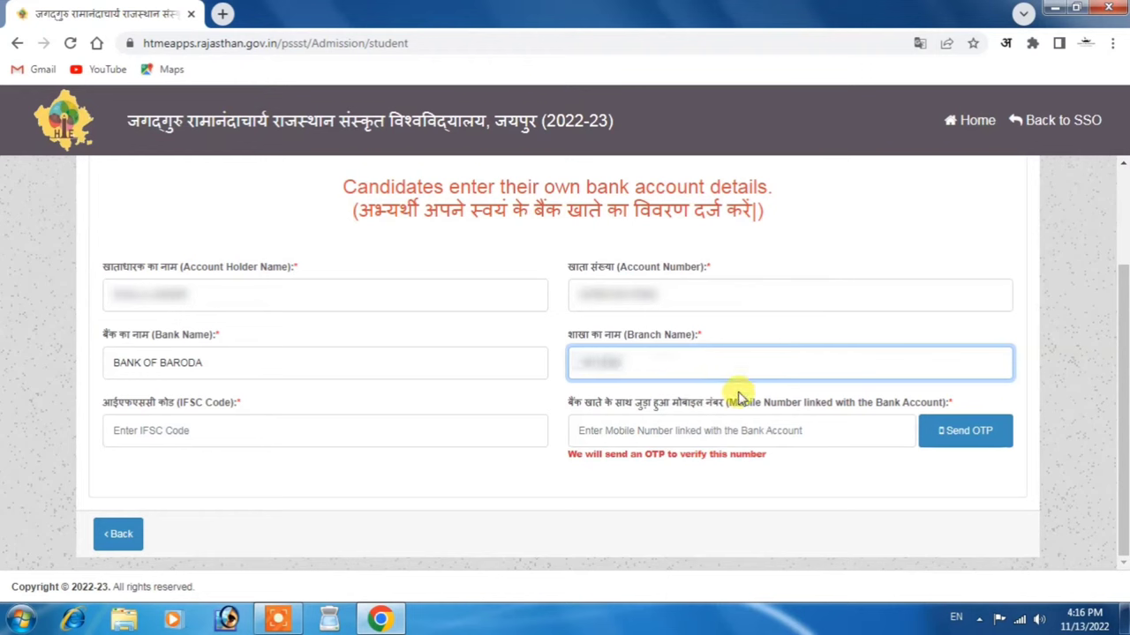
pyautogui.press('Tab')
pyautogui.write('BARB')
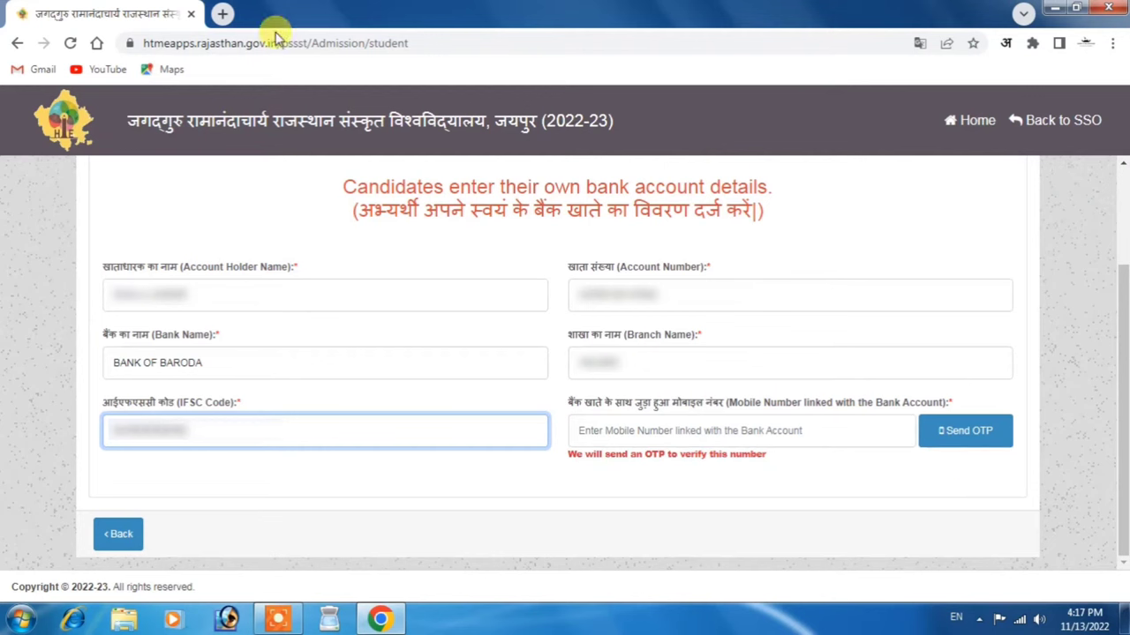
pyautogui.click(308, 486)
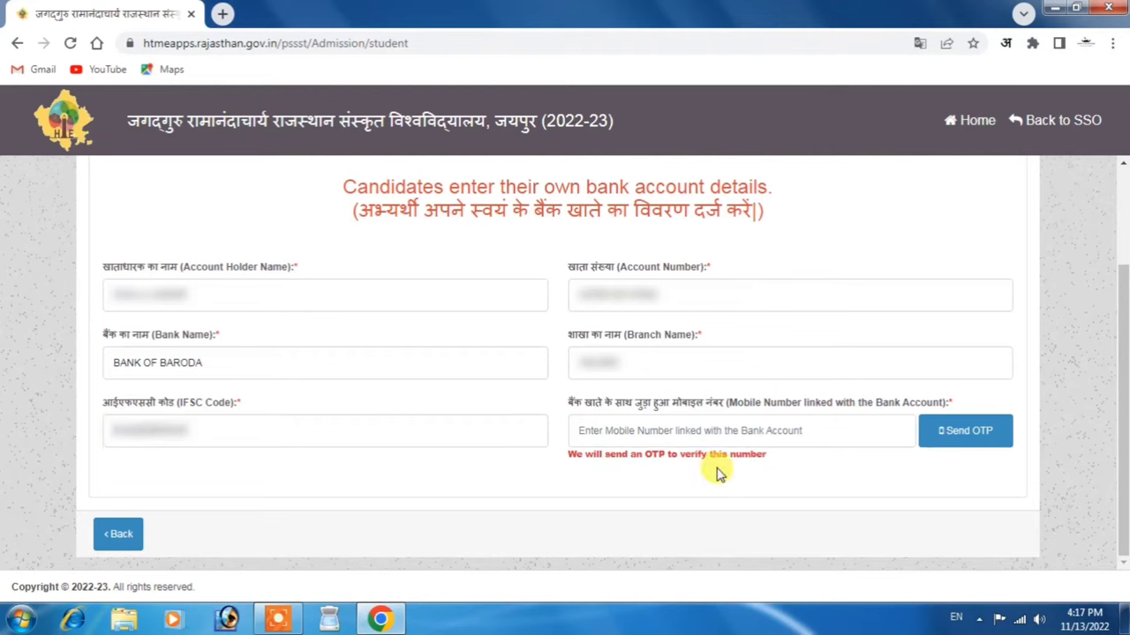
pyautogui.click(723, 427)
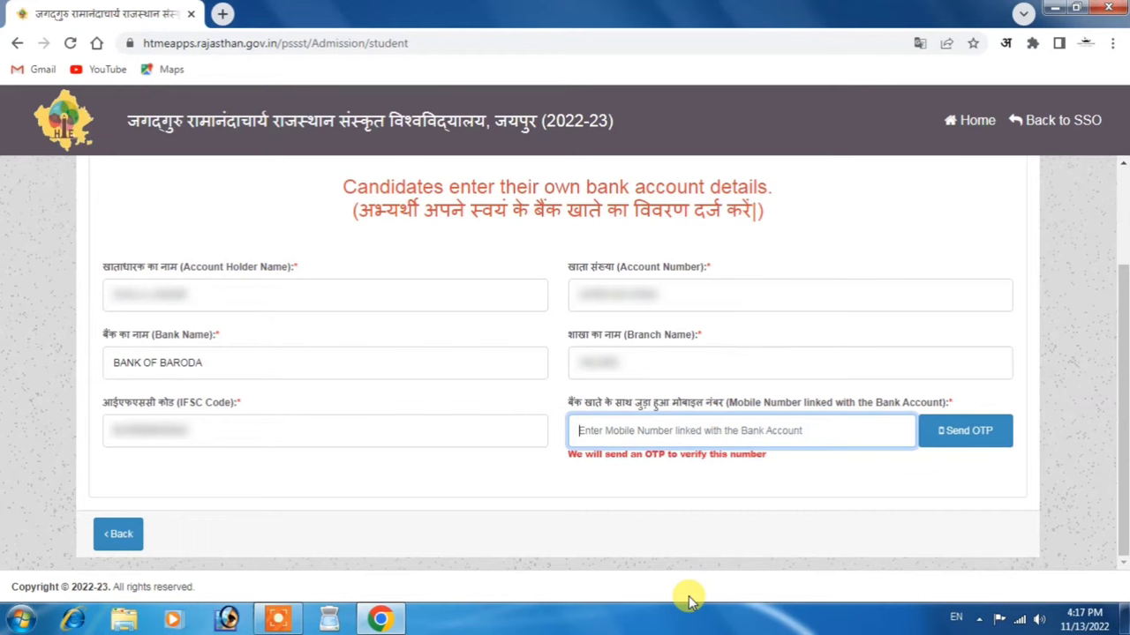
pyautogui.write('9')
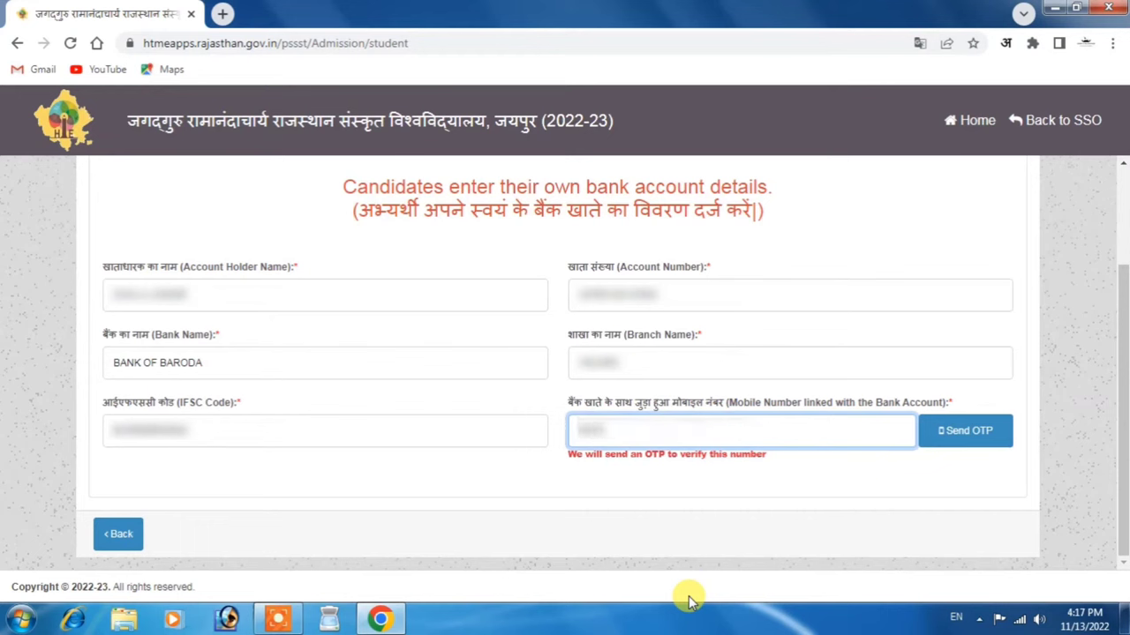
pyautogui.click(819, 467)
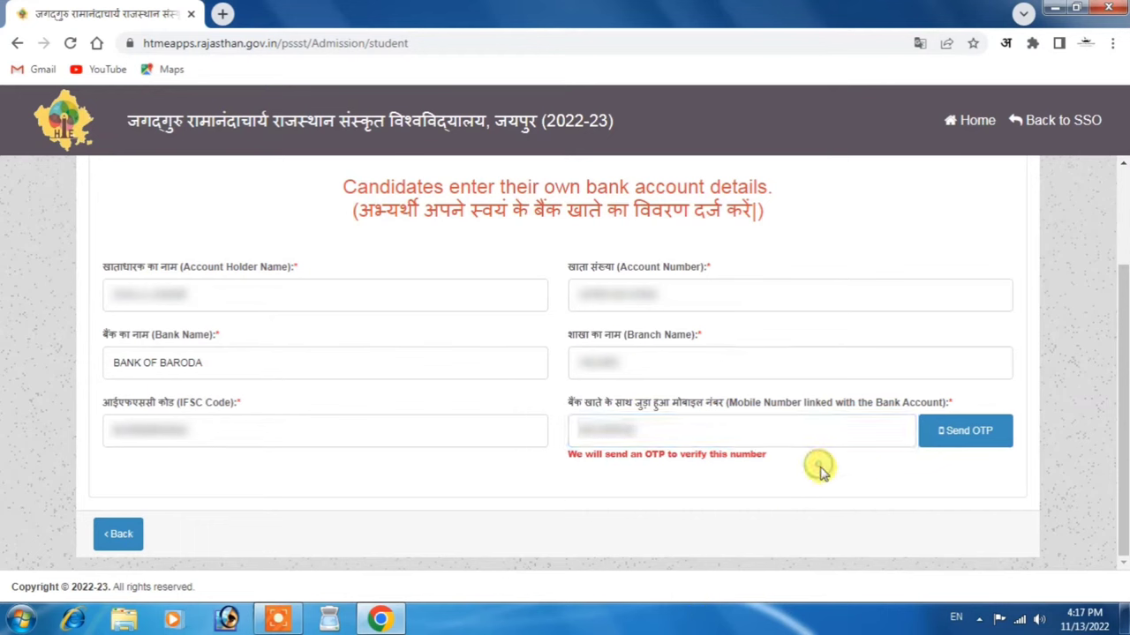
# Verify the linked mobile number with the received OTP, then save and confirm the bank details
pyautogui.click(977, 438)
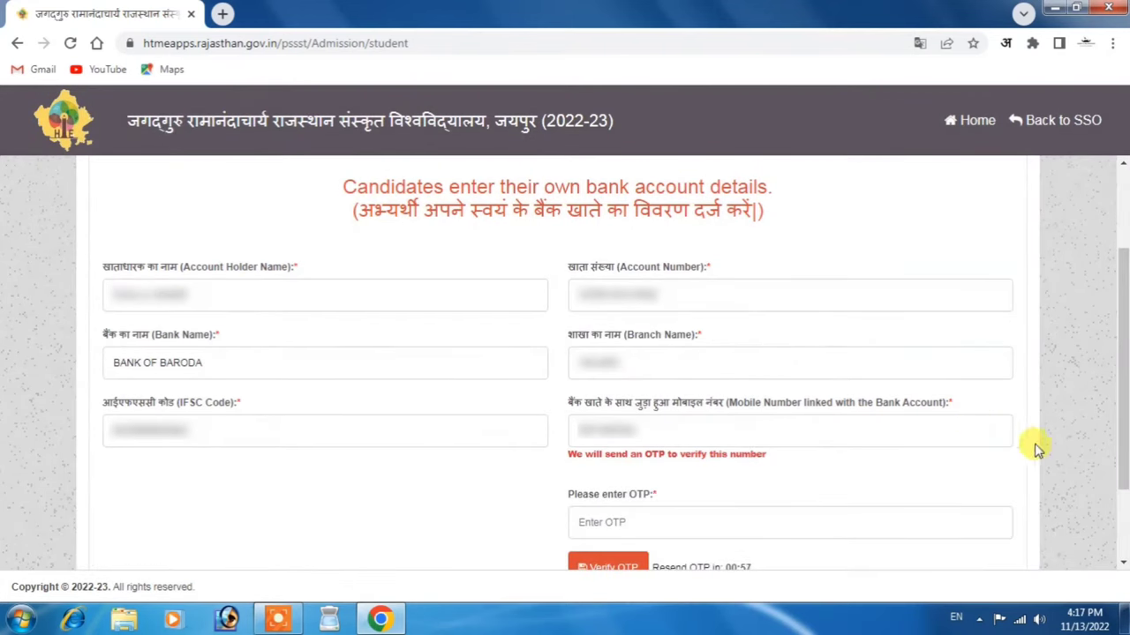
pyautogui.scroll(-1, 1031, 448)
pyautogui.click(640, 413)
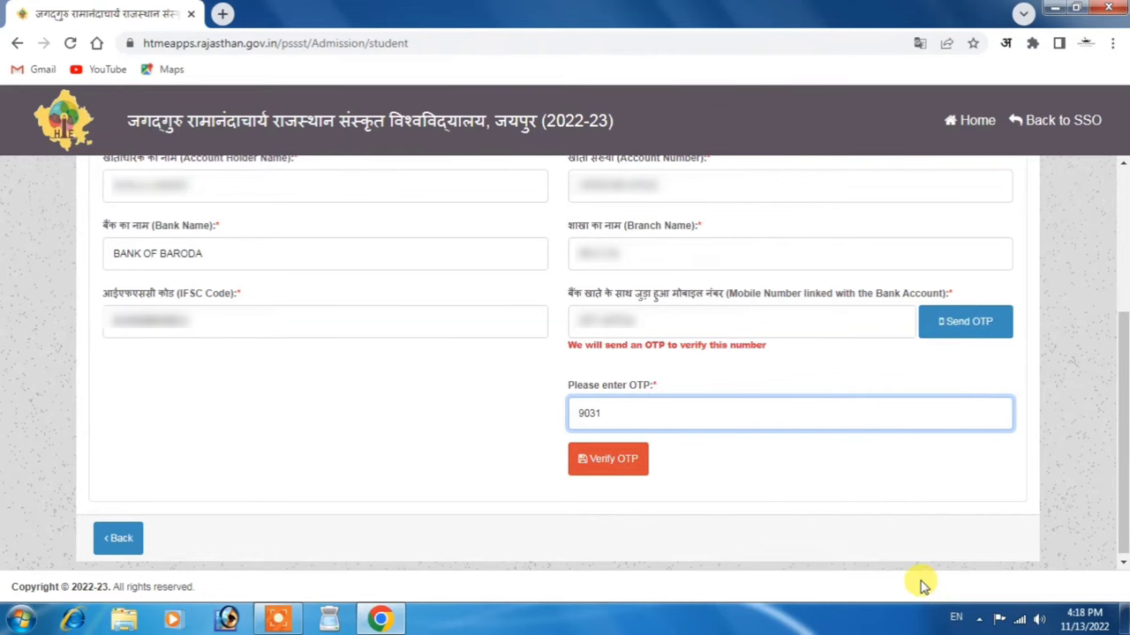
pyautogui.click(587, 465)
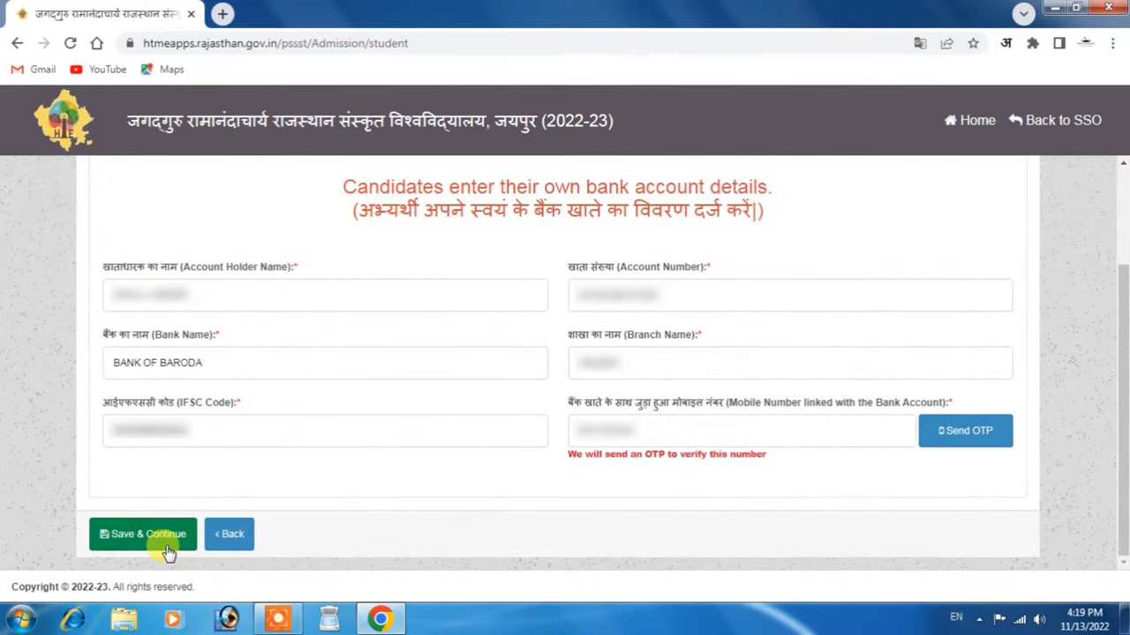
pyautogui.click(128, 537)
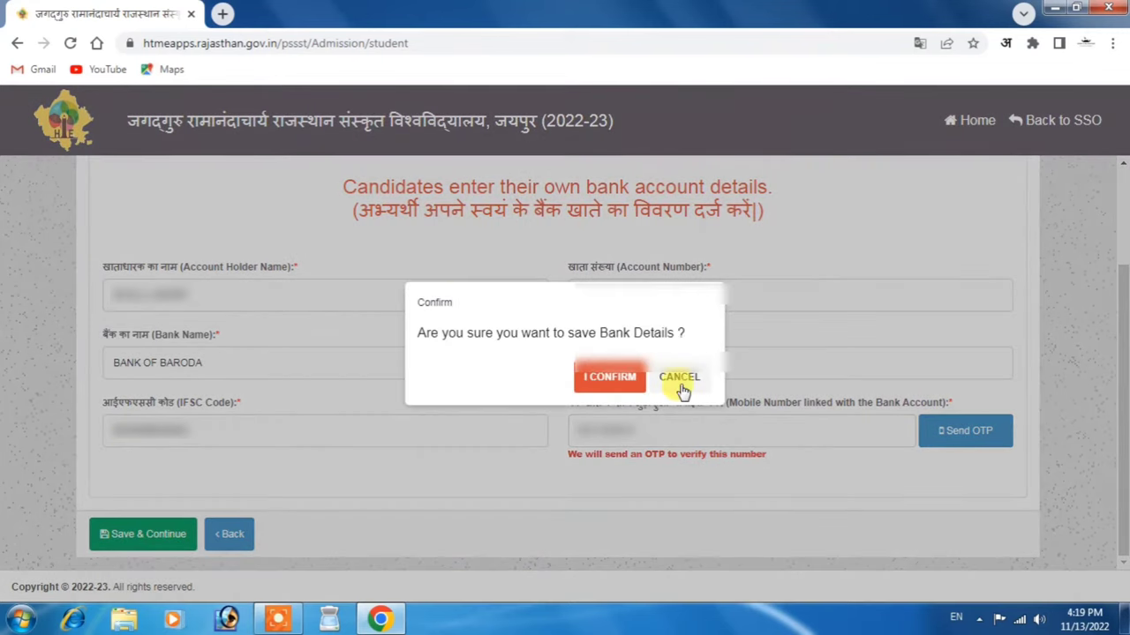
pyautogui.click(609, 377)
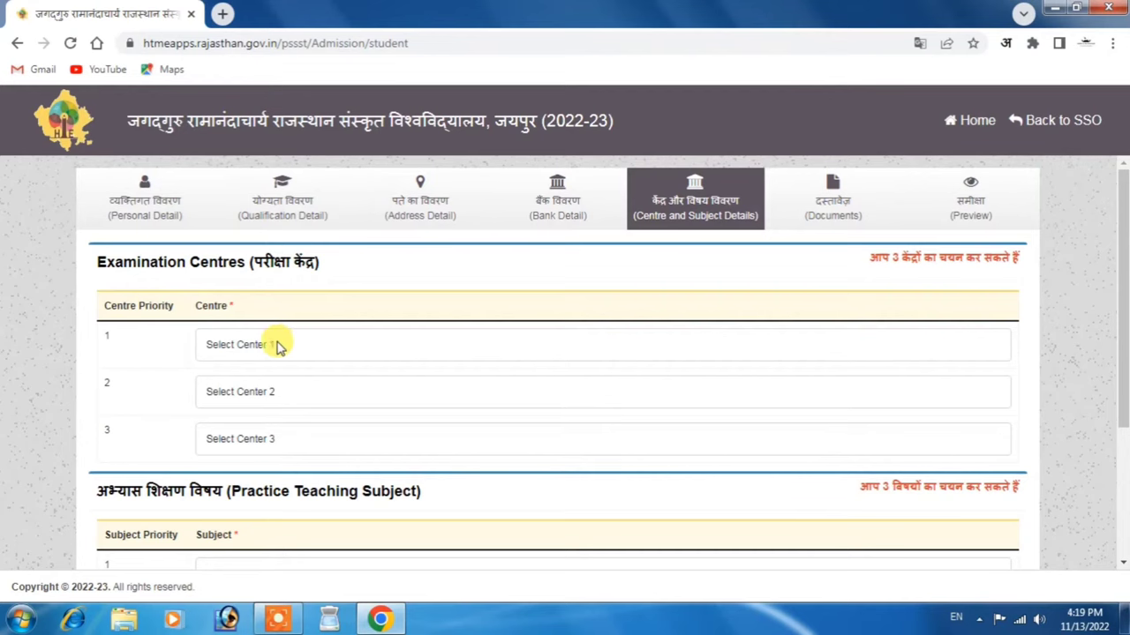
# Choose Kota, Jaipur and Udaipur as exam centre priorities 1, 2 and 3
pyautogui.click(278, 346)
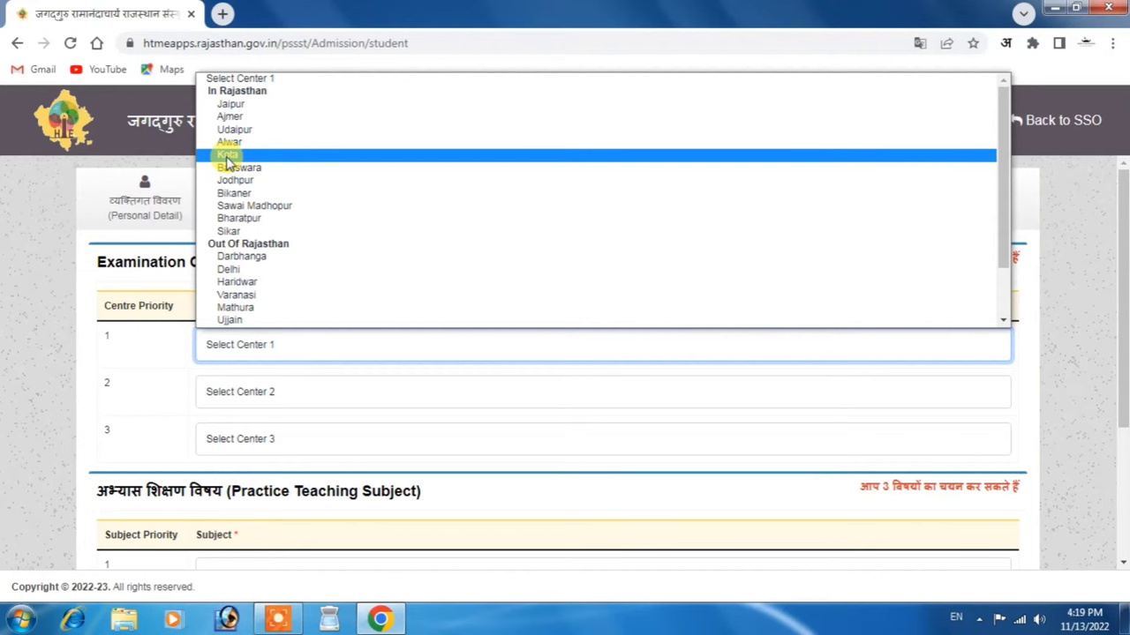
pyautogui.click(228, 157)
pyautogui.click(281, 391)
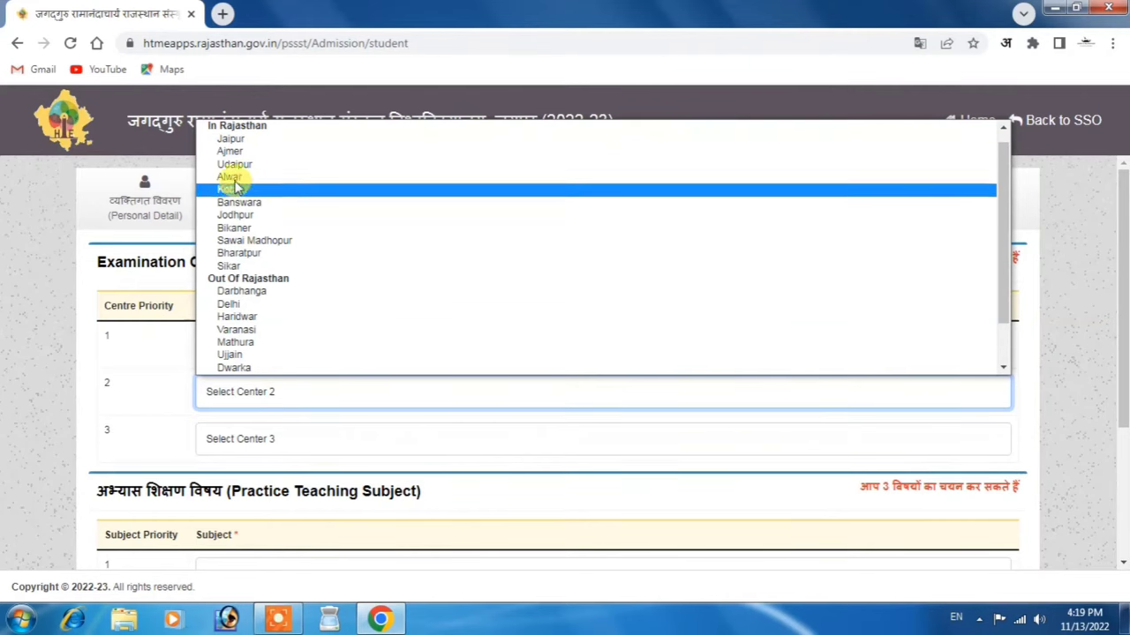
pyautogui.click(231, 141)
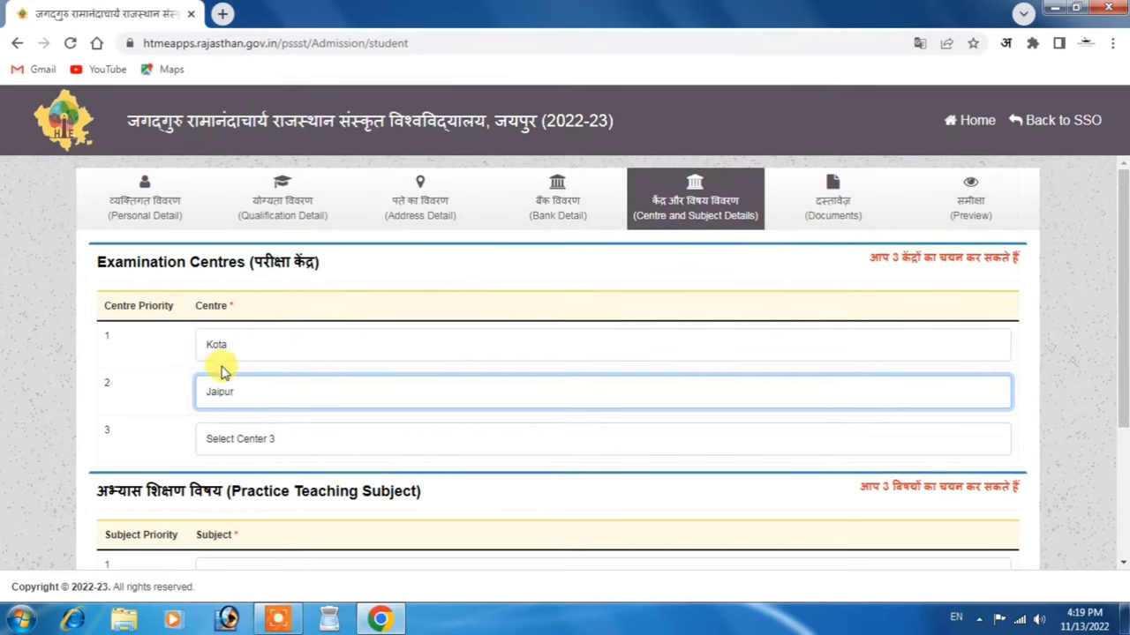
pyautogui.click(238, 440)
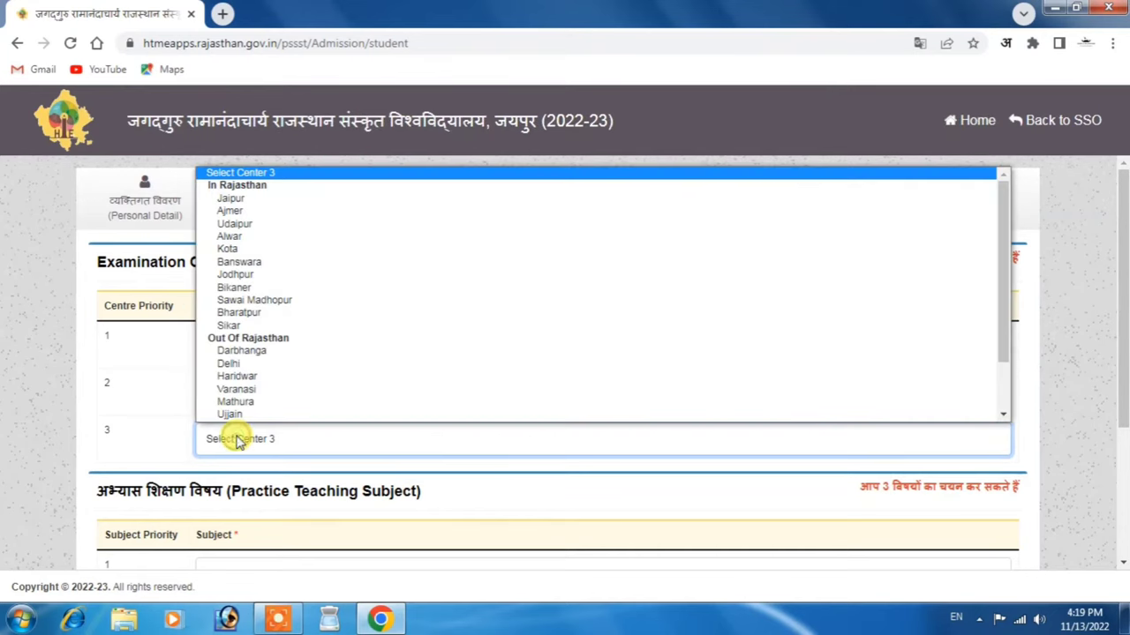
pyautogui.click(243, 224)
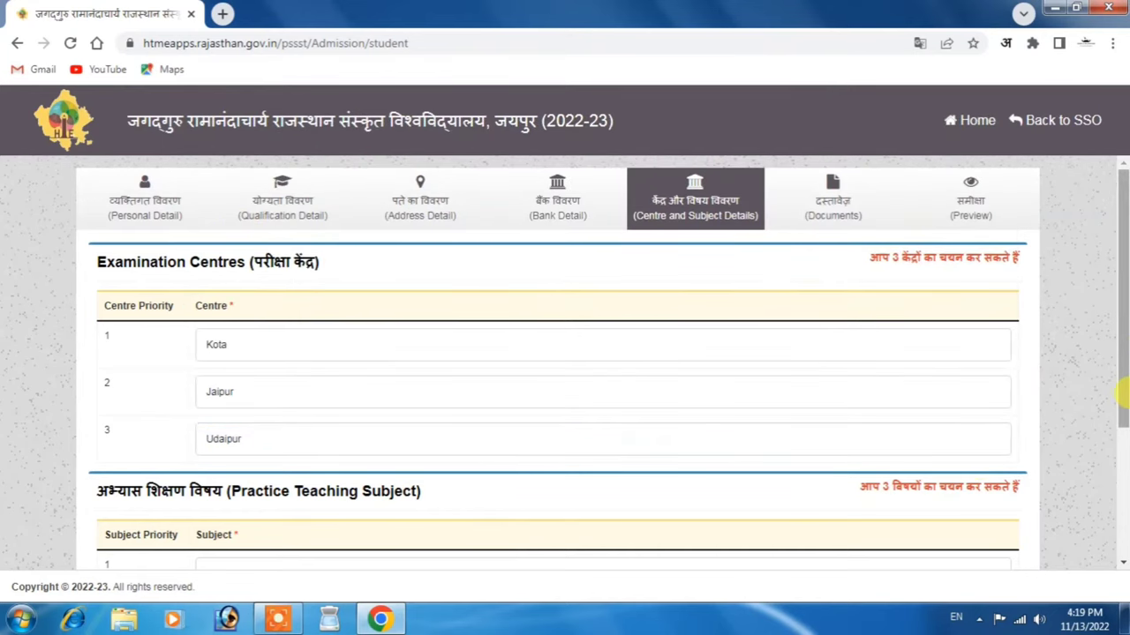
pyautogui.moveTo(1121, 379); pyautogui.dragTo(1123, 488)
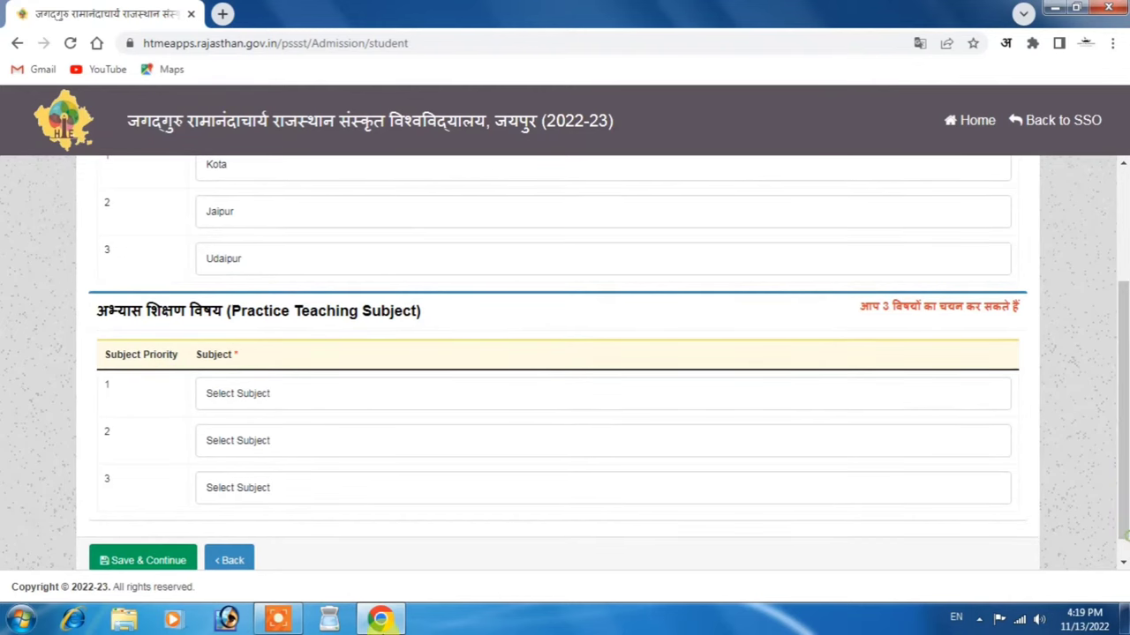
# Select Hindi, Social Studies and Sanskrit as teaching subject priorities 1-3, then save and confirm
pyautogui.click(259, 400)
pyautogui.click(236, 431)
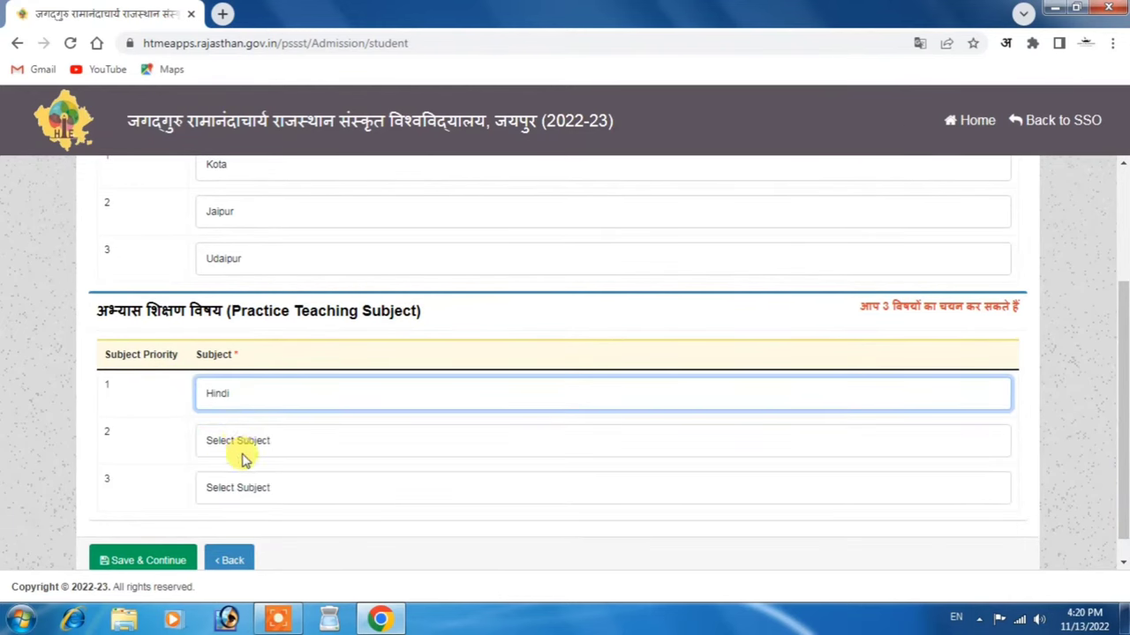
pyautogui.click(252, 449)
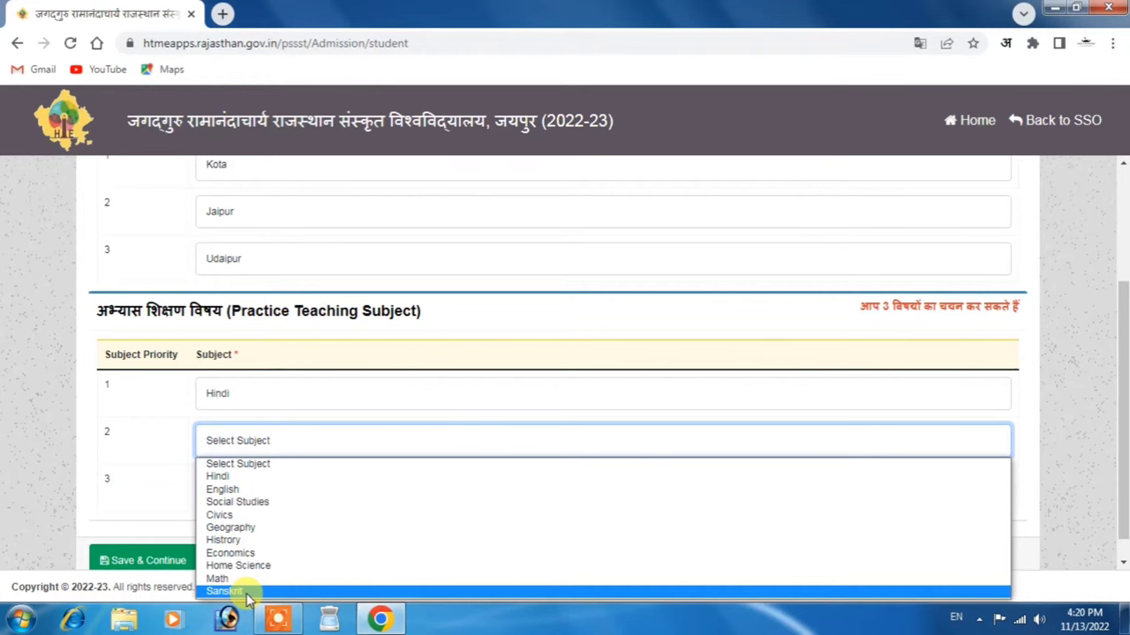
pyautogui.click(247, 502)
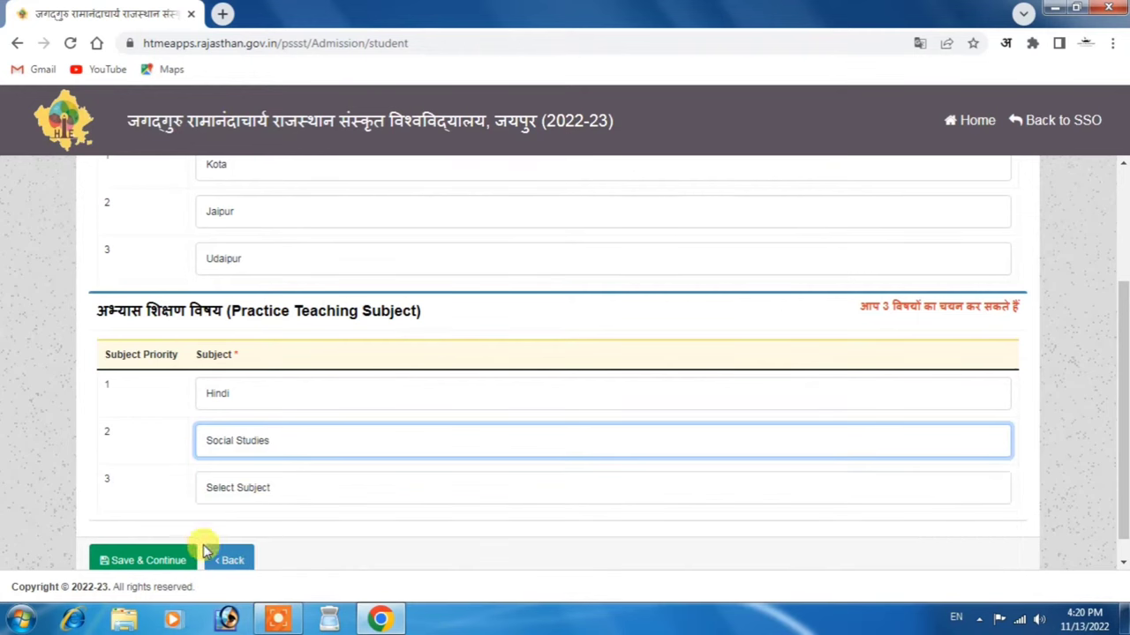
pyautogui.moveTo(1123, 453); pyautogui.dragTo(1125, 485)
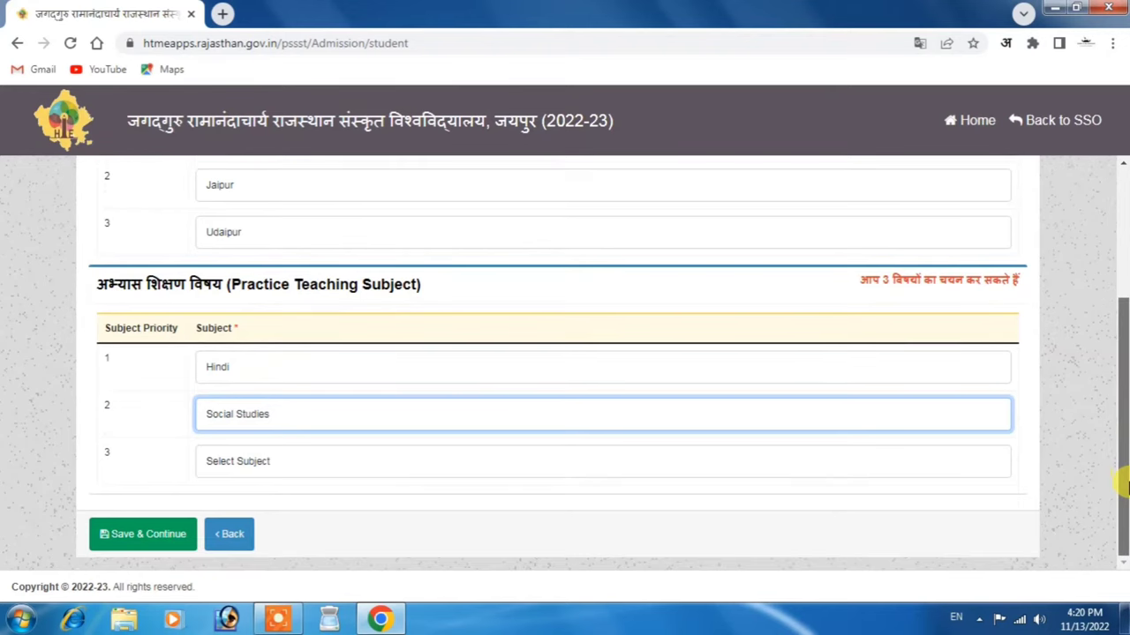
pyautogui.click(272, 469)
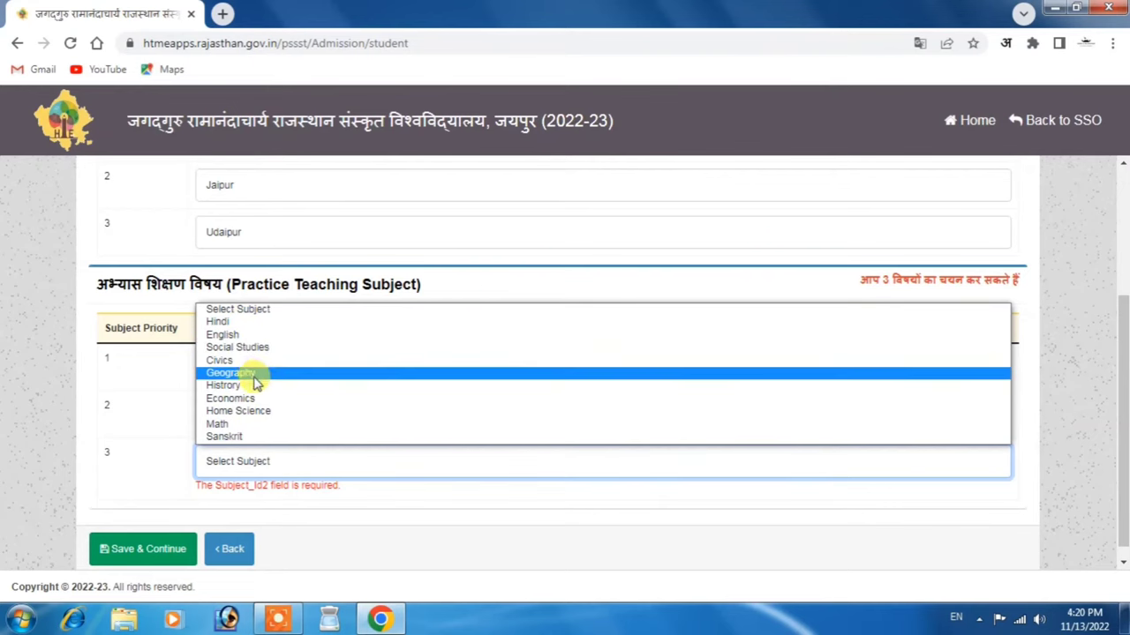
pyautogui.click(259, 437)
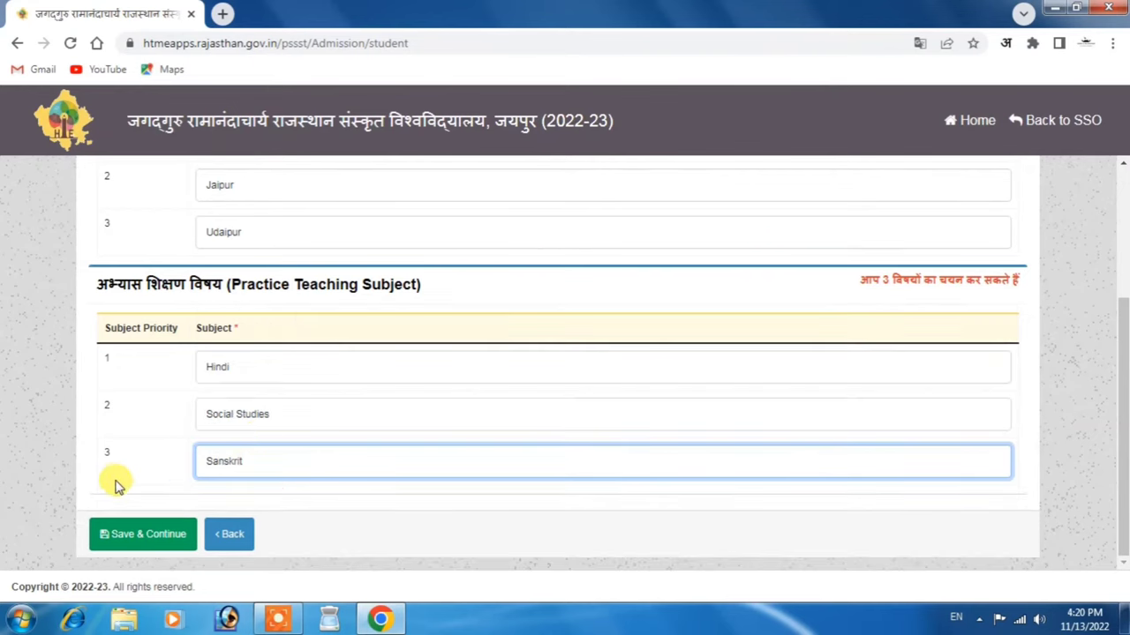
pyautogui.click(128, 535)
pyautogui.click(595, 386)
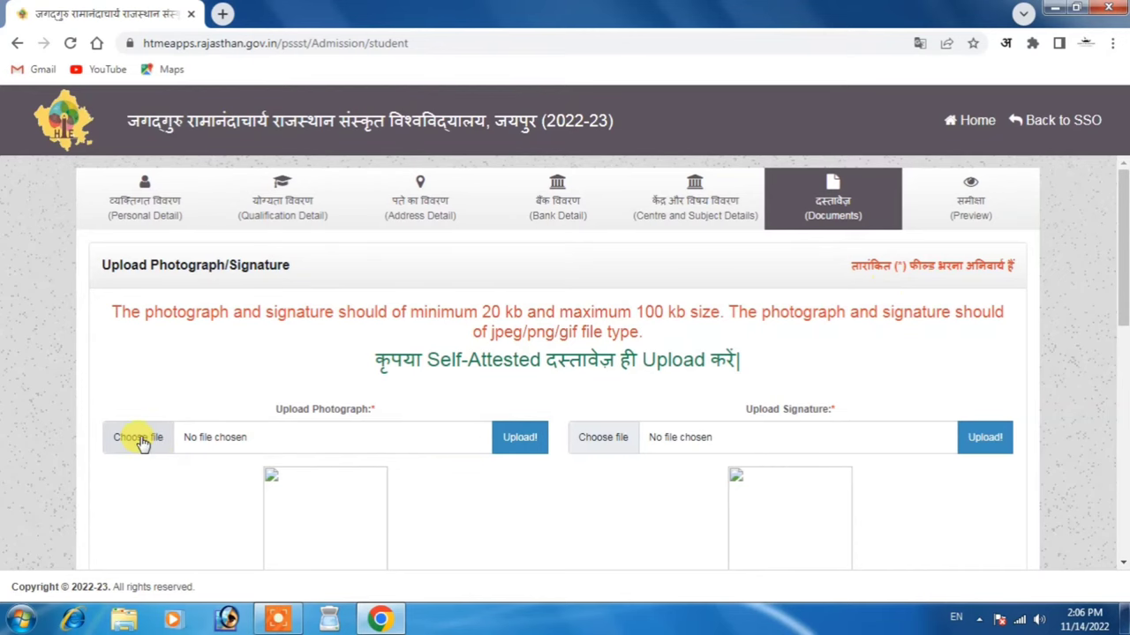
# Attach and upload the applicant's photograph image
pyautogui.click(138, 437)
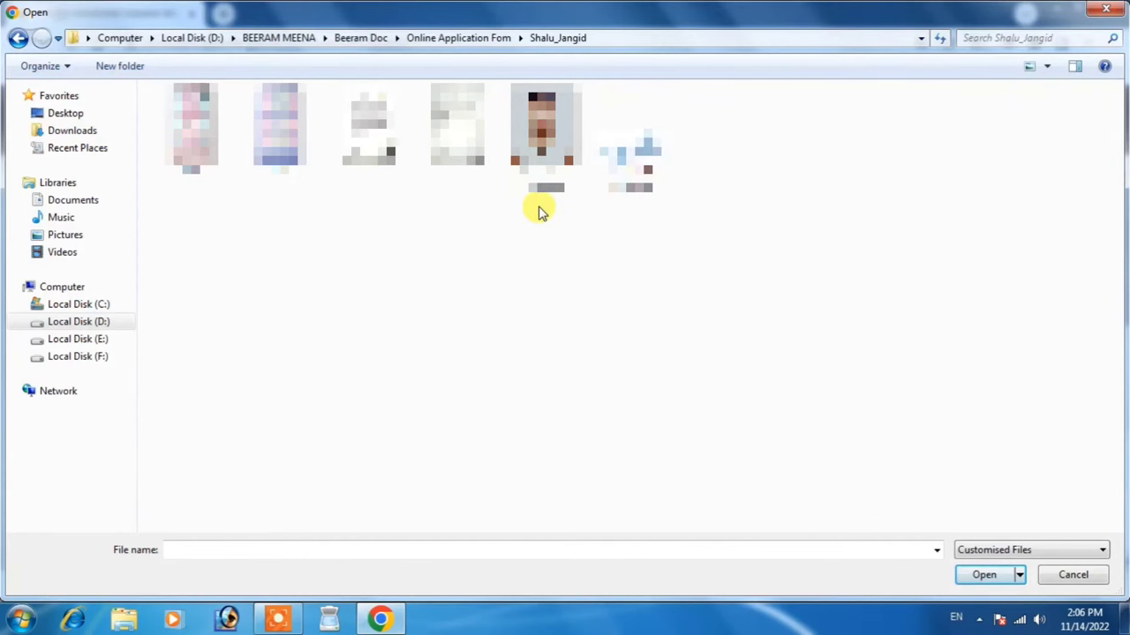
pyautogui.doubleClick(540, 146)
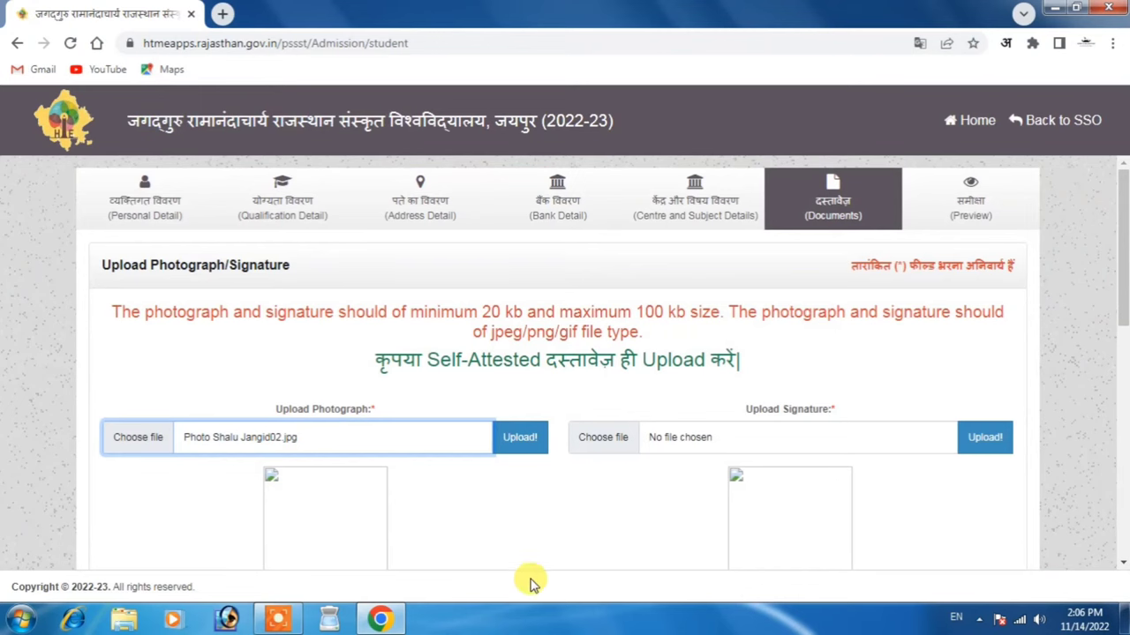
pyautogui.click(530, 441)
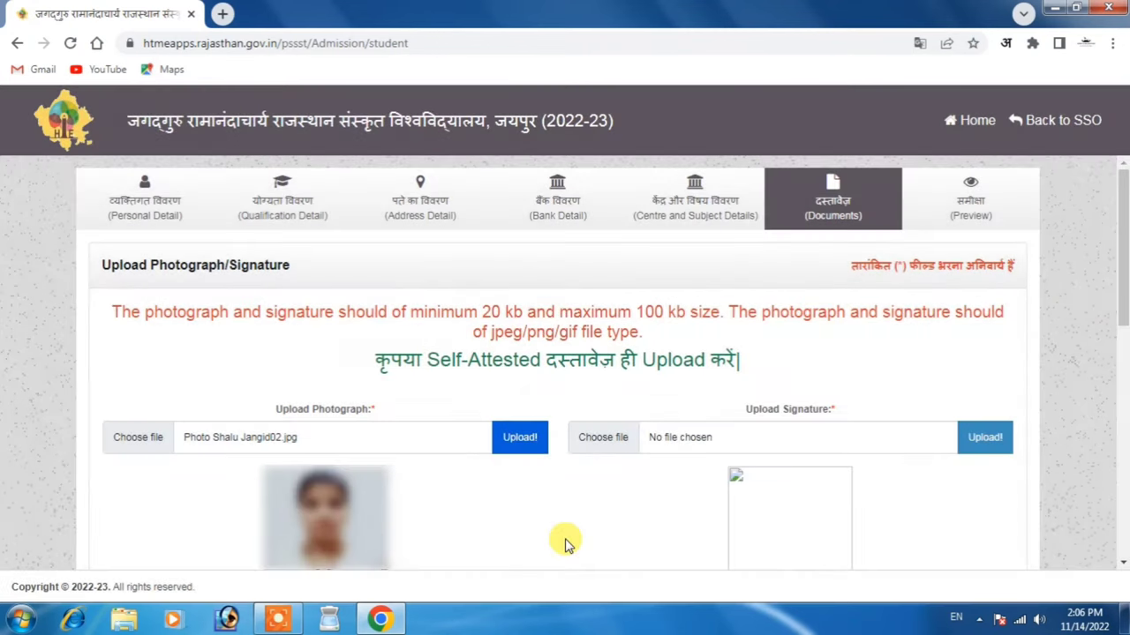
pyautogui.scroll(-3, 565, 543)
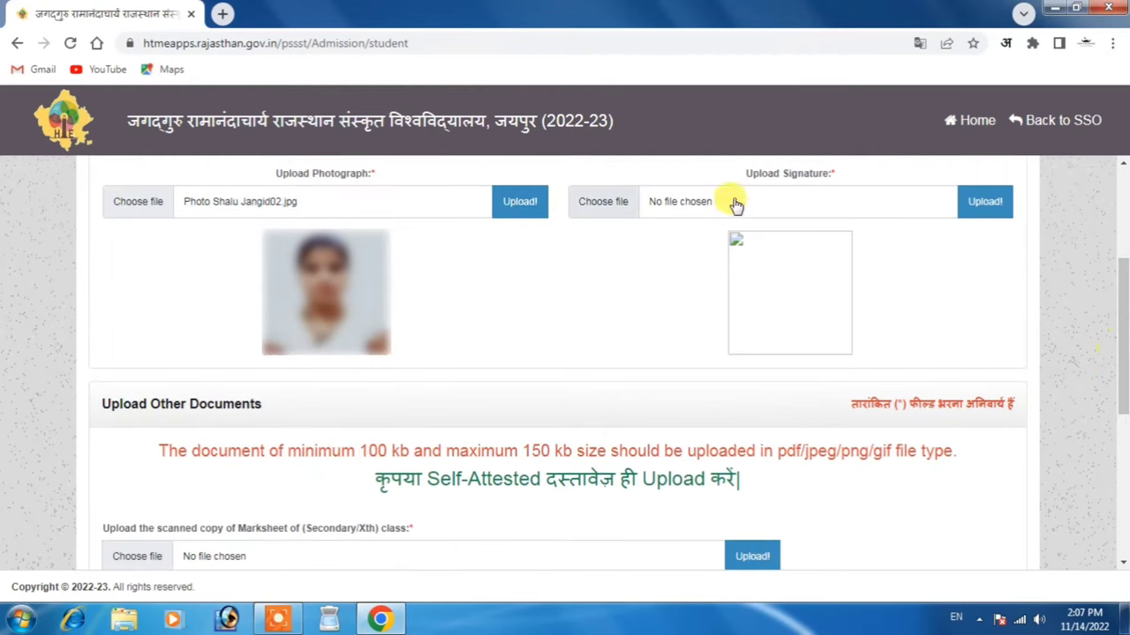
# Attach and upload the applicant's signature image
pyautogui.click(613, 206)
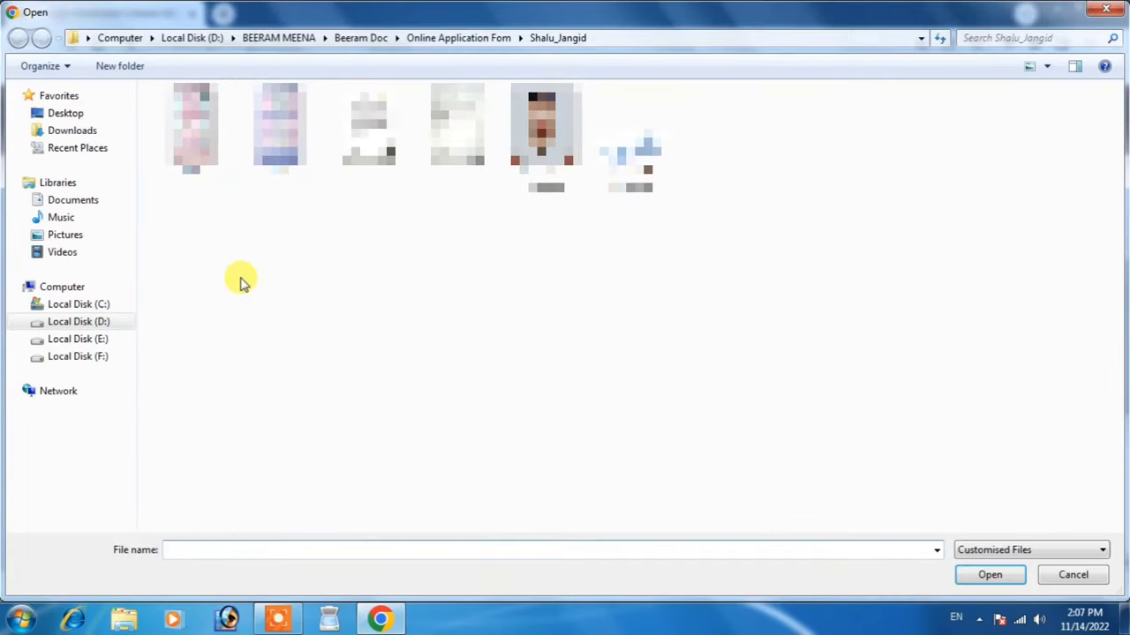
pyautogui.doubleClick(629, 164)
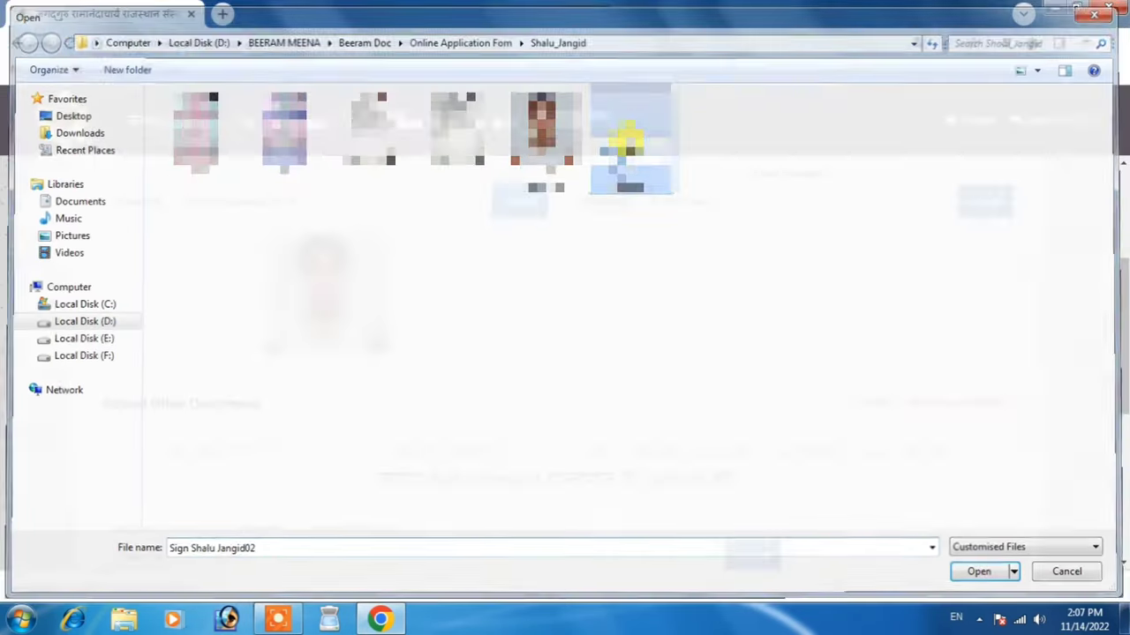
pyautogui.click(971, 203)
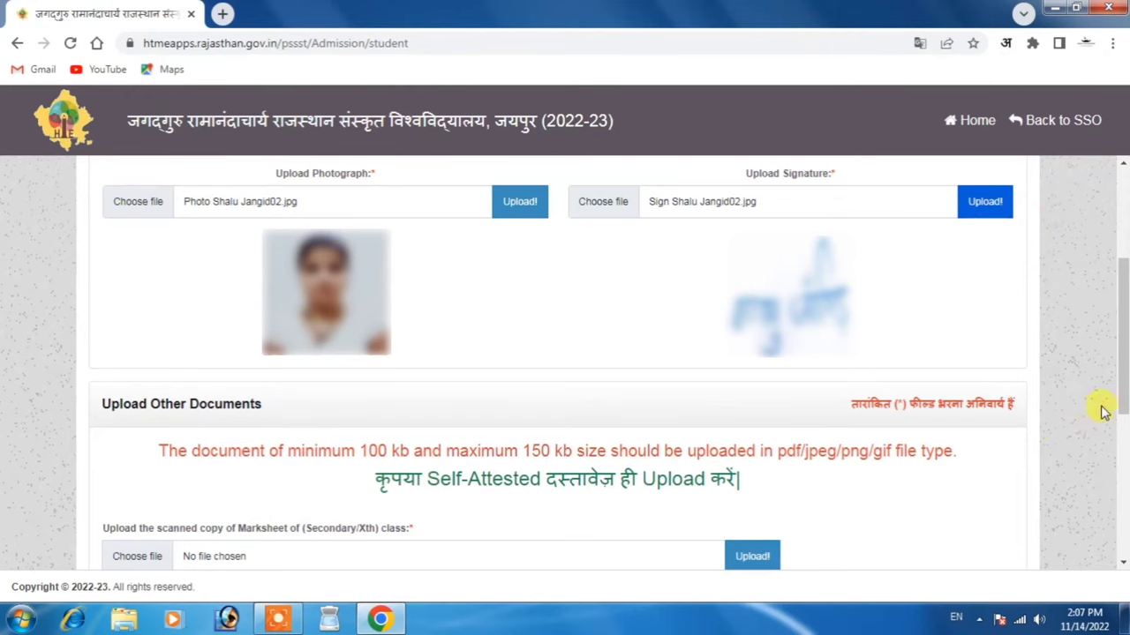
pyautogui.scroll(-2, 1102, 411)
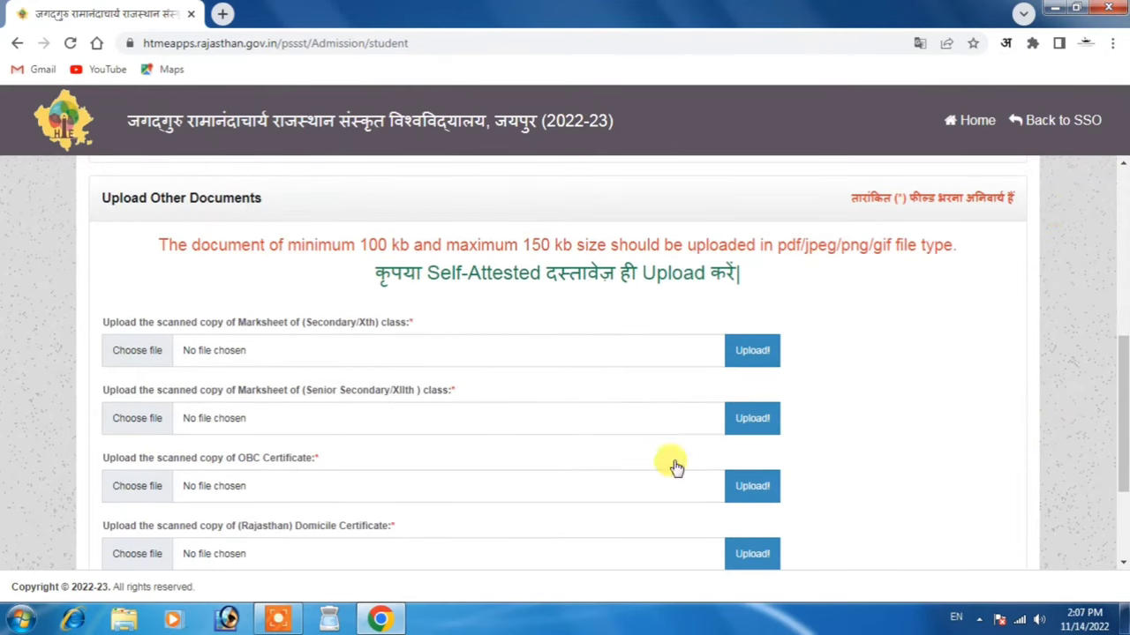
# Upload the 10th and 12th marksheet images
pyautogui.click(132, 350)
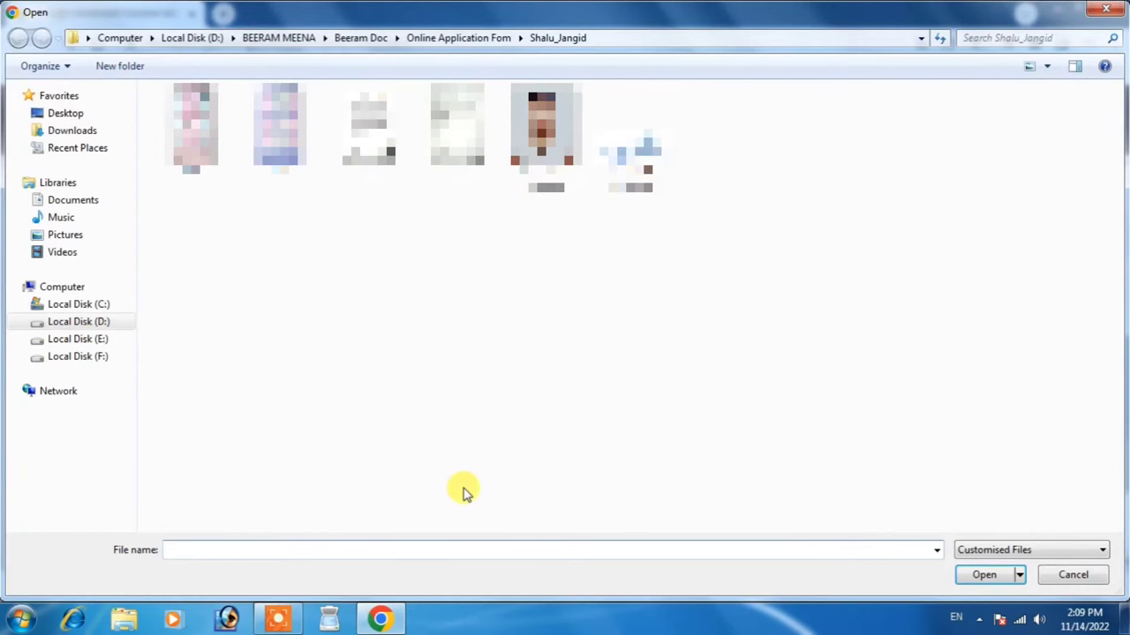
pyautogui.doubleClick(207, 122)
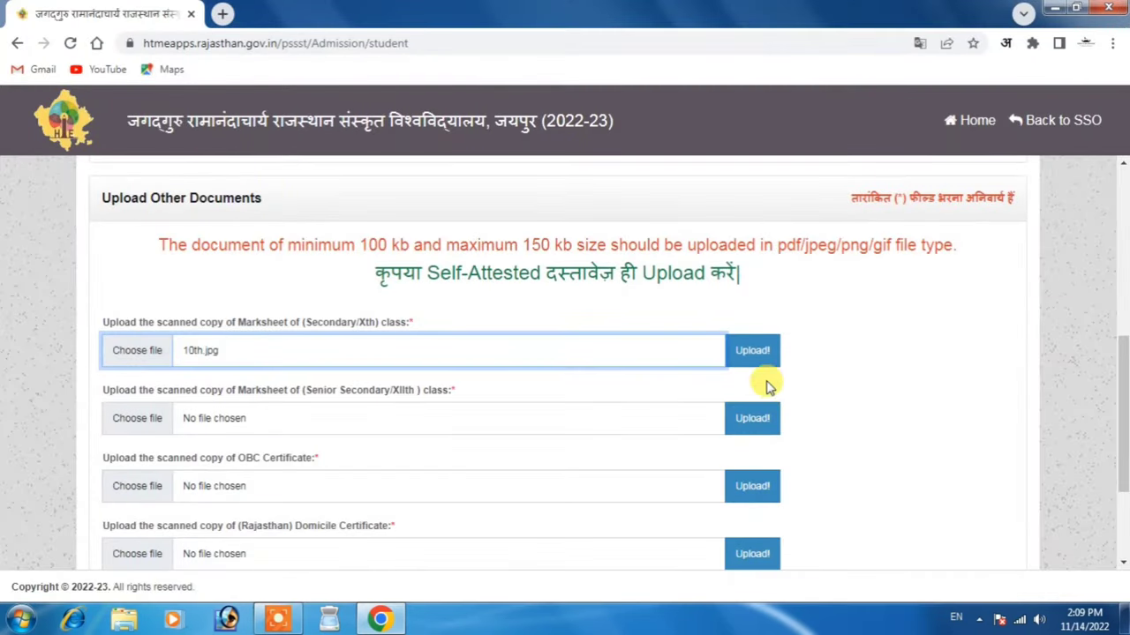
pyautogui.click(765, 350)
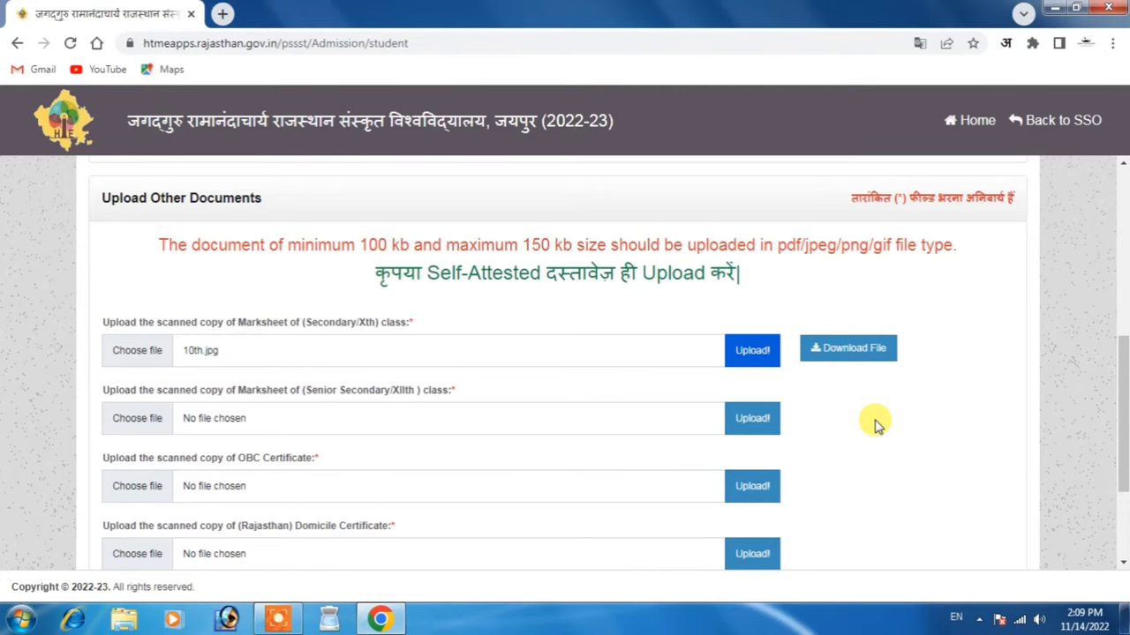
pyautogui.click(132, 419)
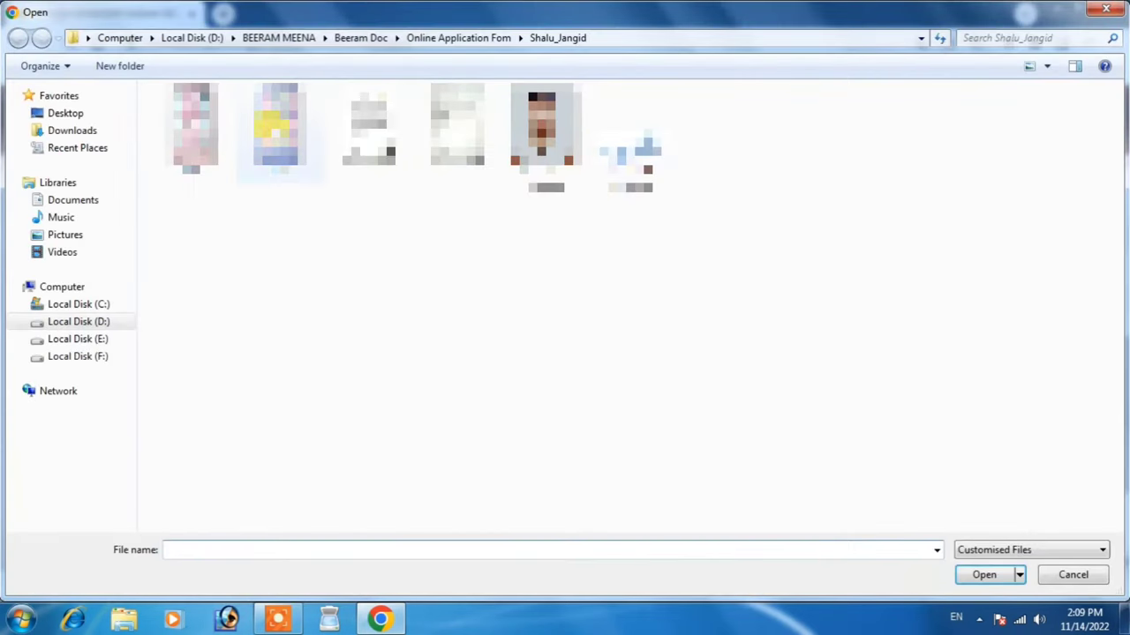
pyautogui.doubleClick(265, 145)
pyautogui.click(752, 418)
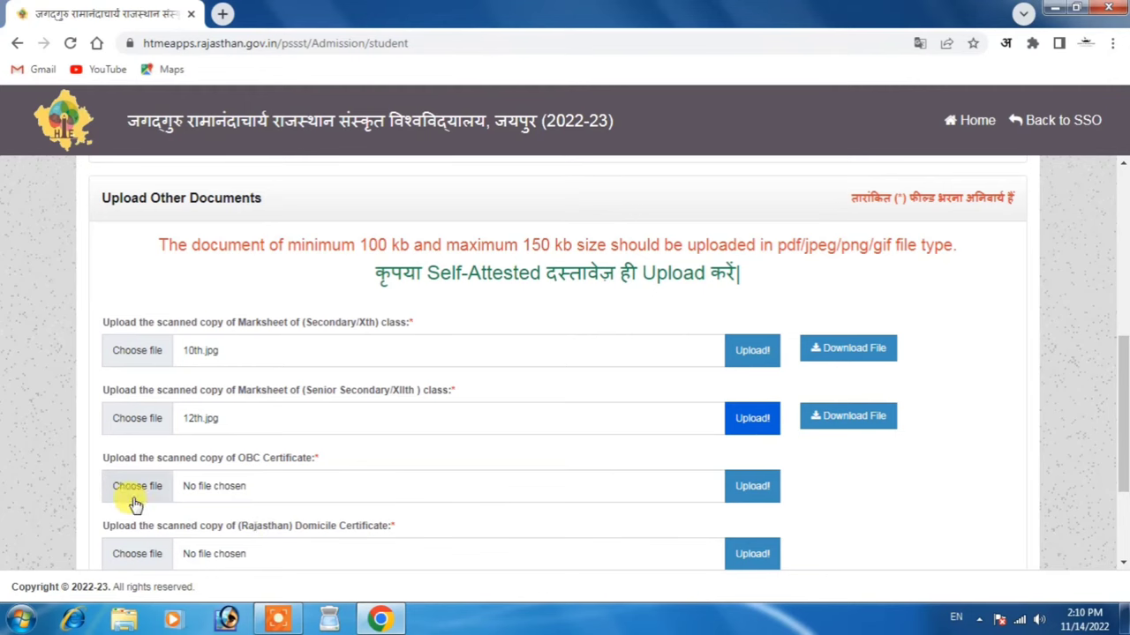
# Upload the cast, mool and BA images as OBC, domicile and graduation degree certificates
pyautogui.click(134, 496)
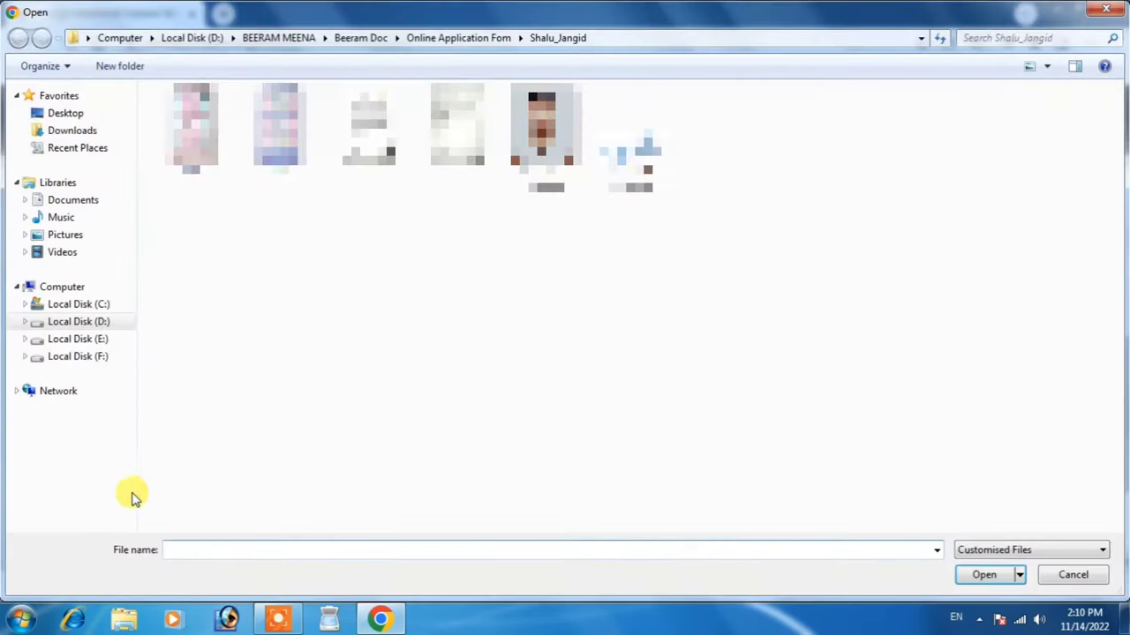
pyautogui.doubleClick(368, 124)
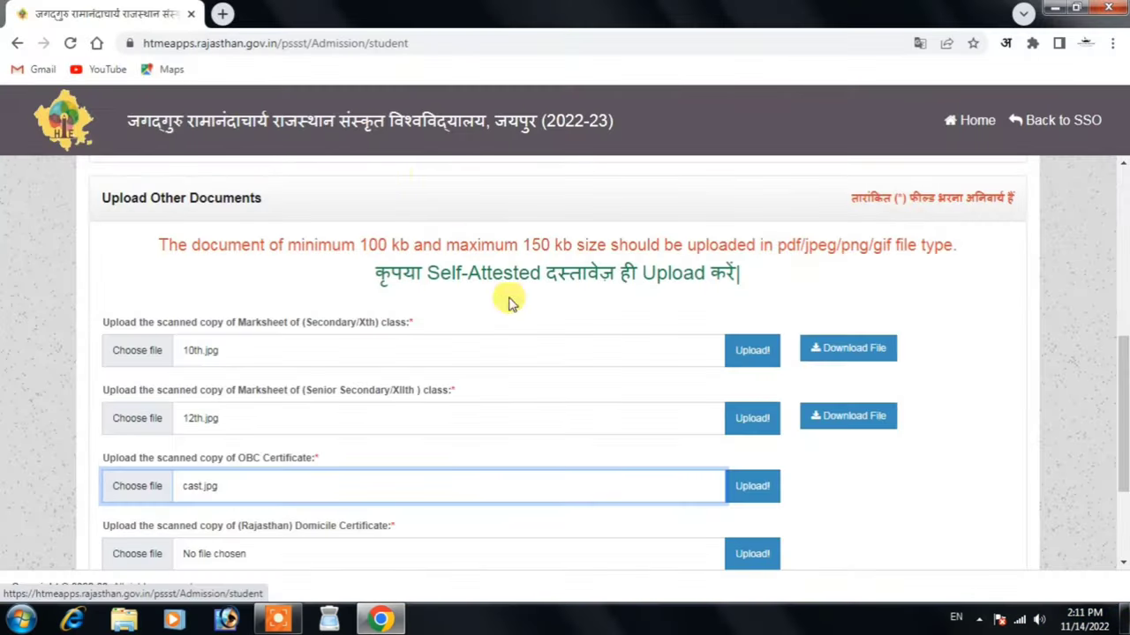
pyautogui.click(753, 488)
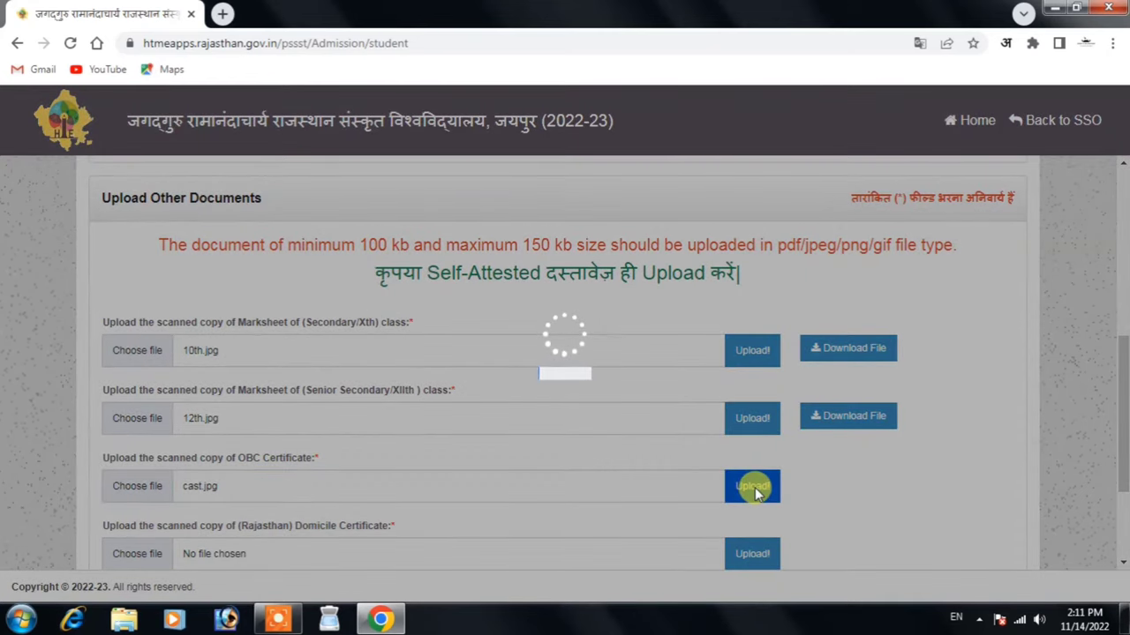
pyautogui.scroll(-2, 836, 449)
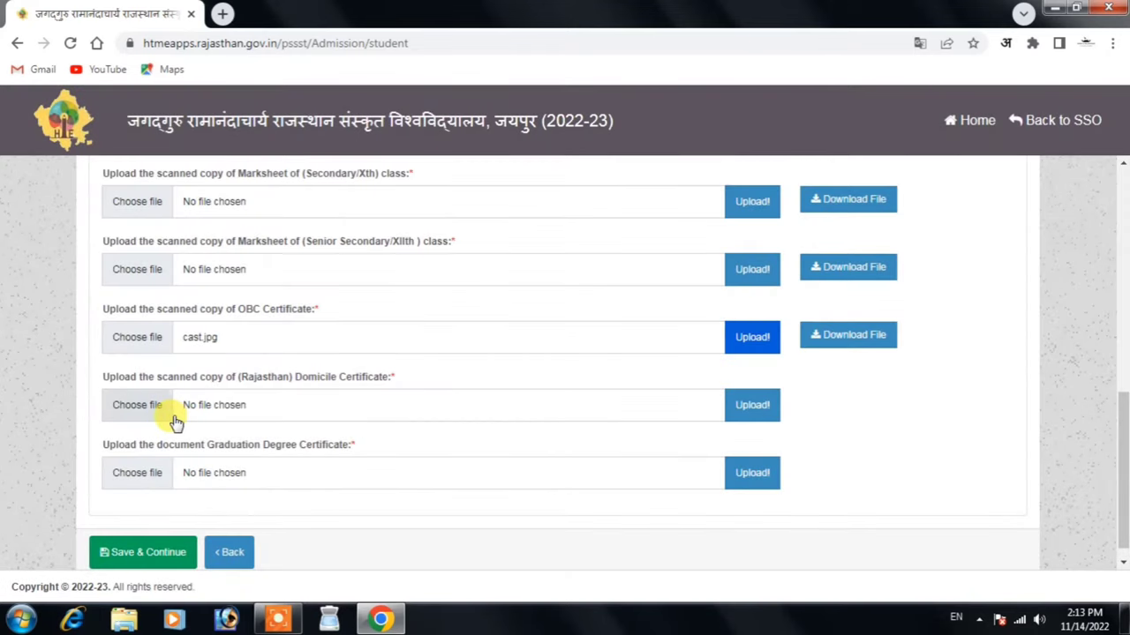
pyautogui.click(172, 413)
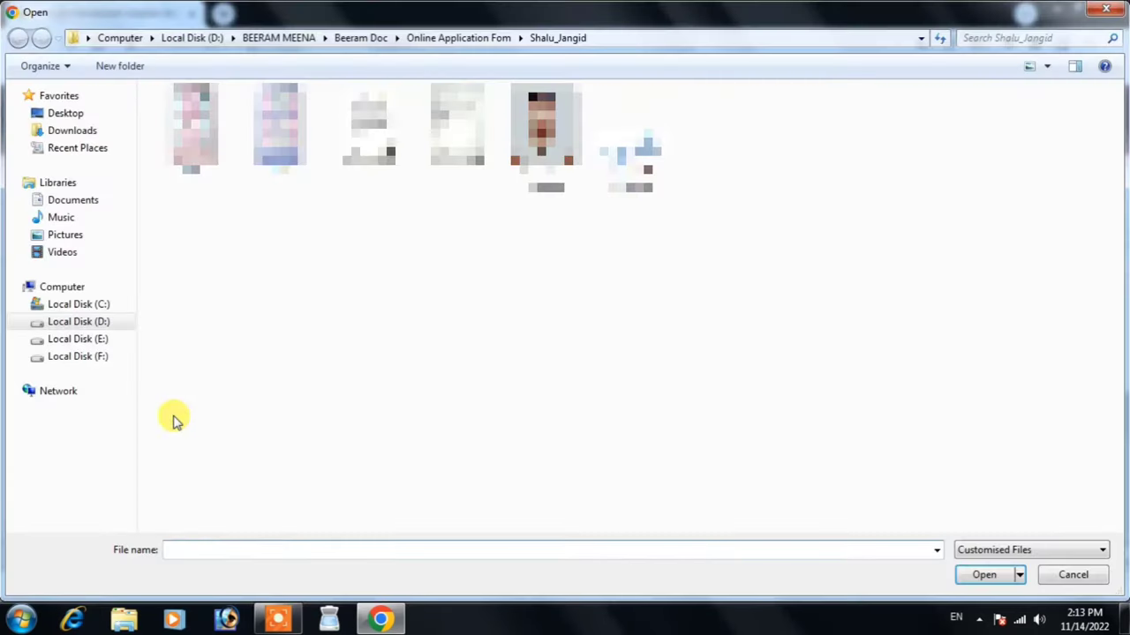
pyautogui.doubleClick(461, 140)
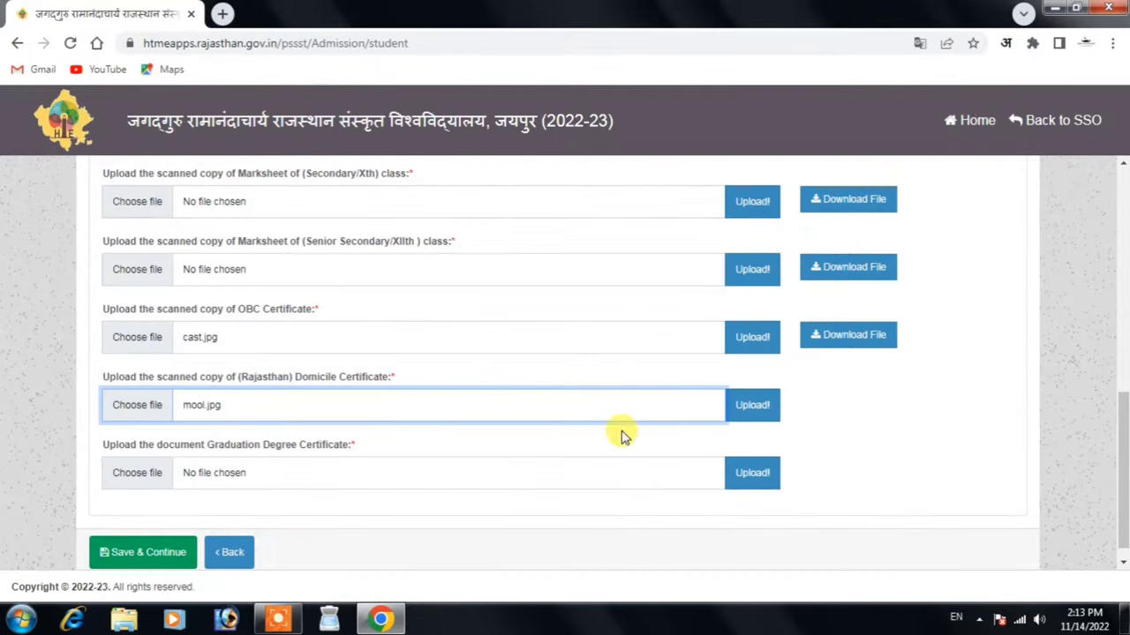
pyautogui.click(752, 406)
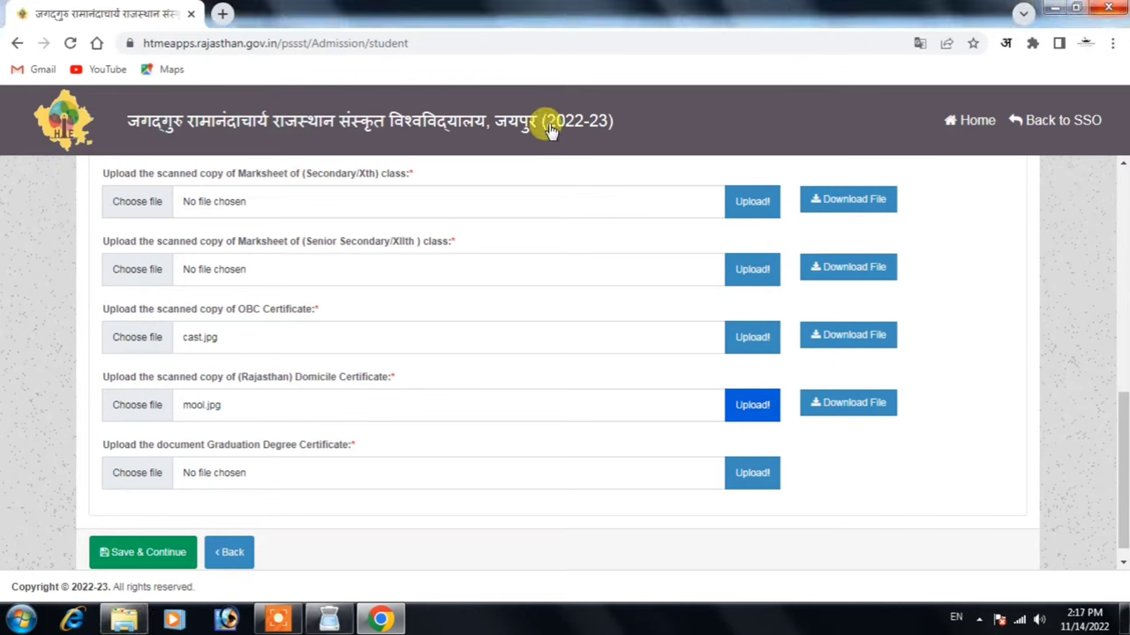
pyautogui.click(149, 481)
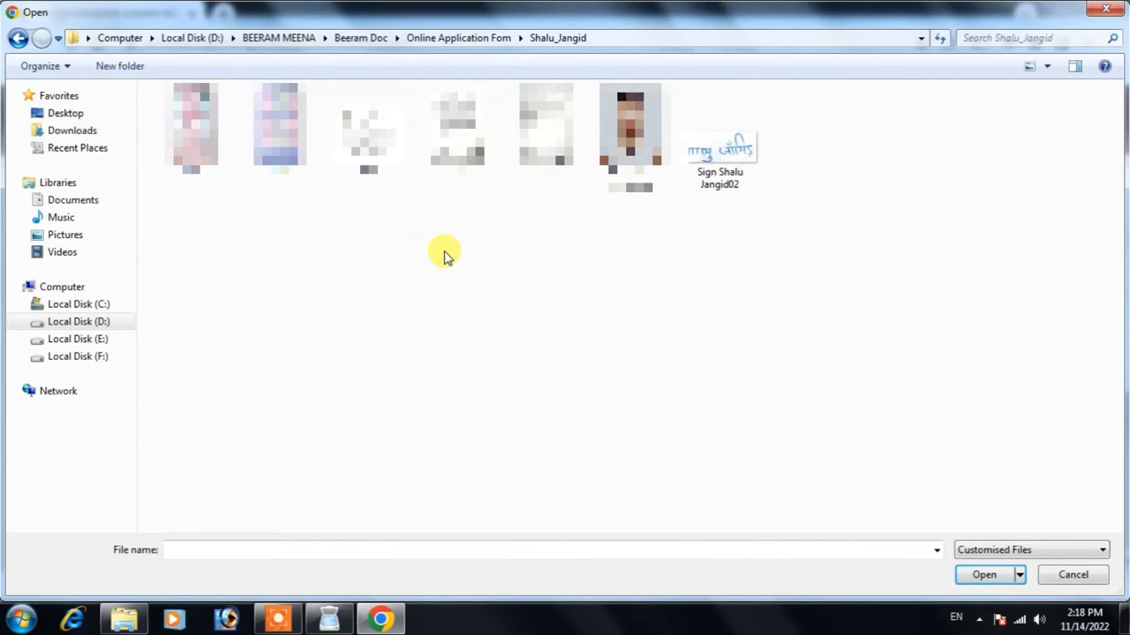
pyautogui.doubleClick(369, 132)
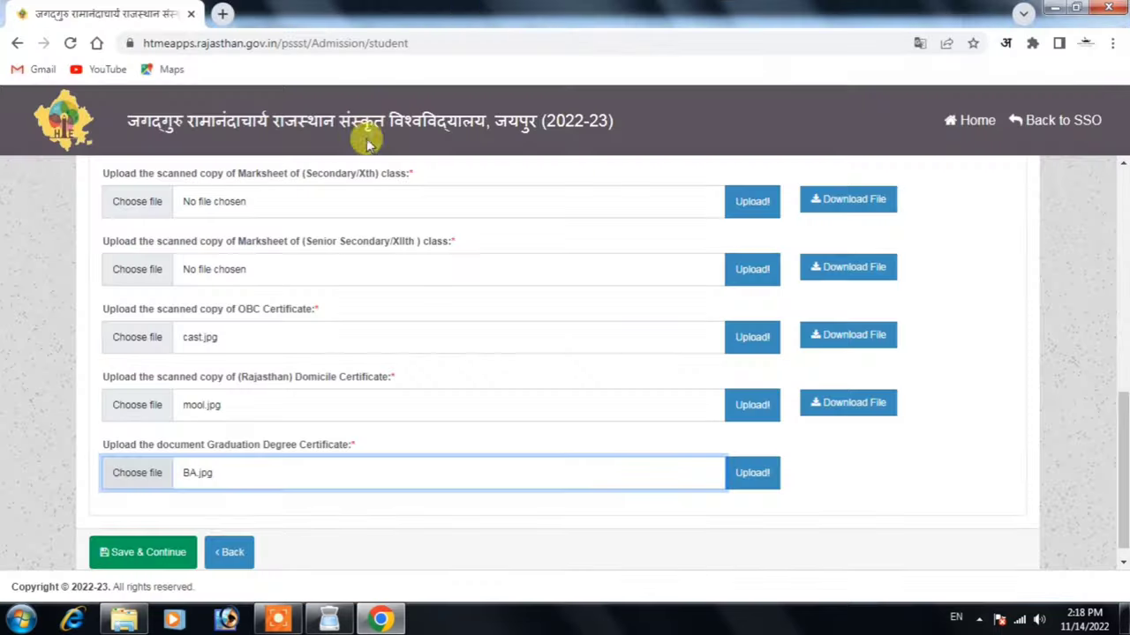
pyautogui.click(752, 478)
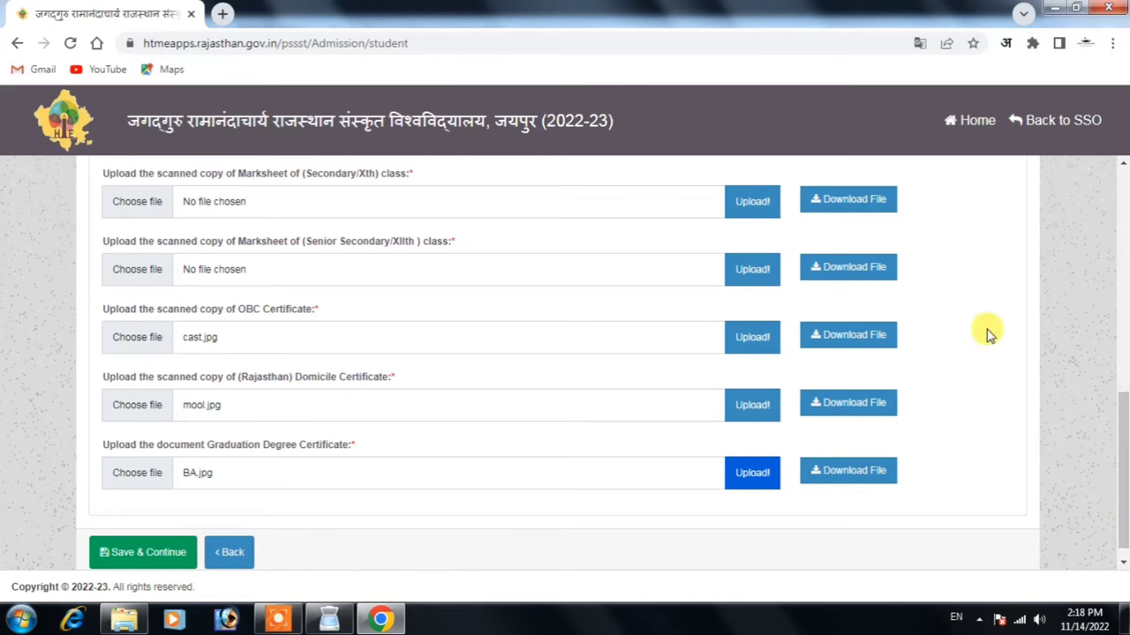
pyautogui.click(830, 203)
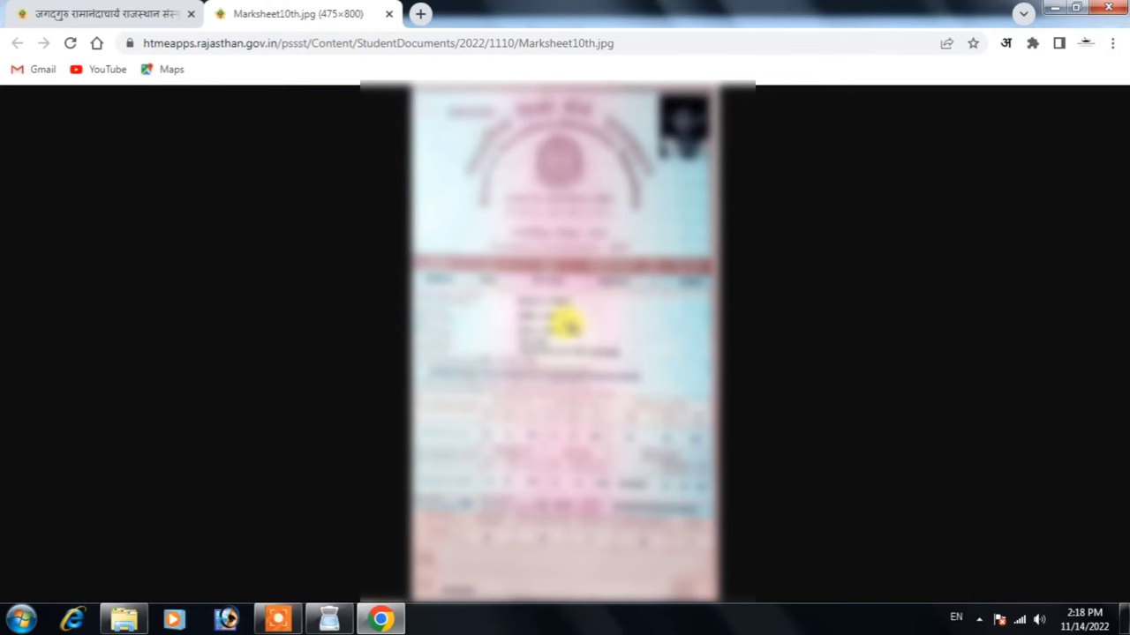
pyautogui.click(568, 325)
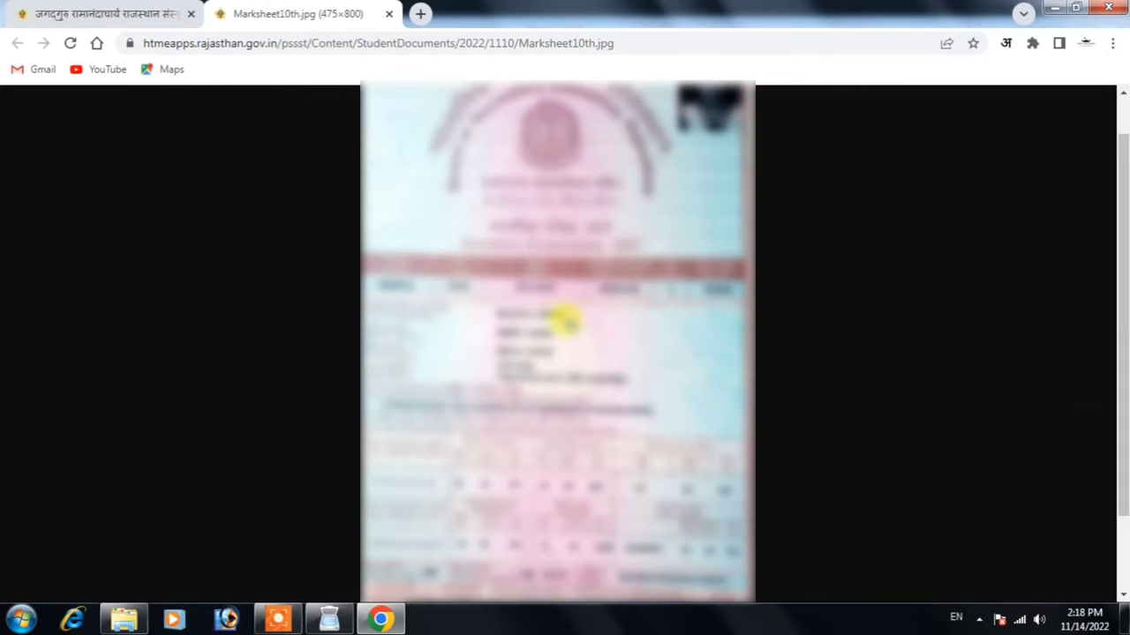
pyautogui.scroll(-1, 566, 322)
pyautogui.scroll(2, 565, 334)
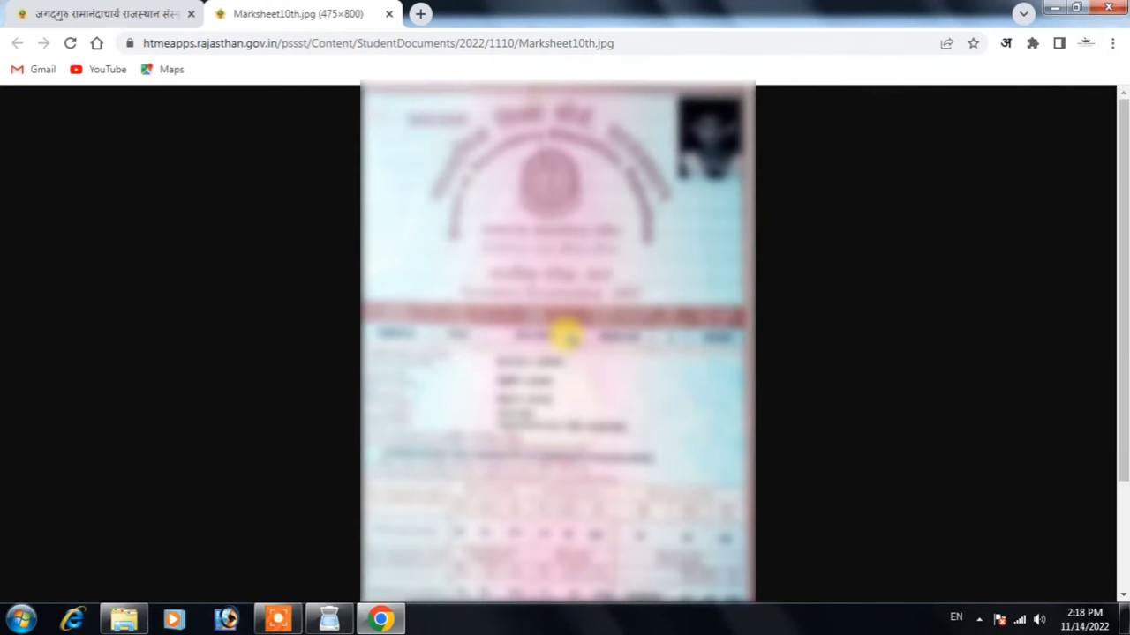
pyautogui.scroll(-3, 566, 335)
pyautogui.click(569, 336)
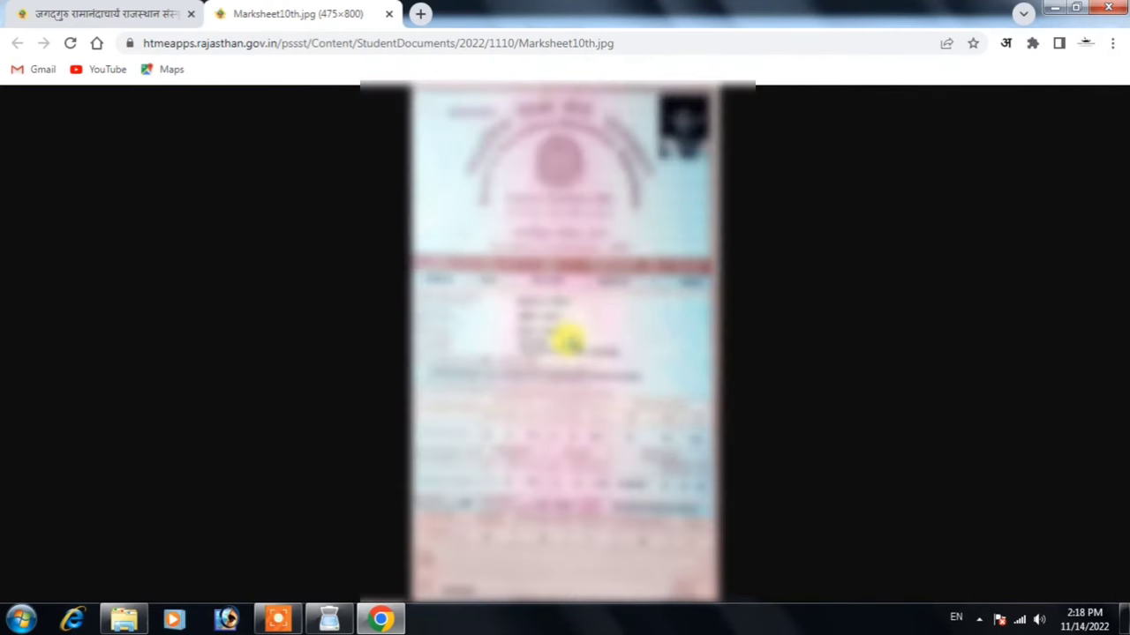
pyautogui.click(389, 13)
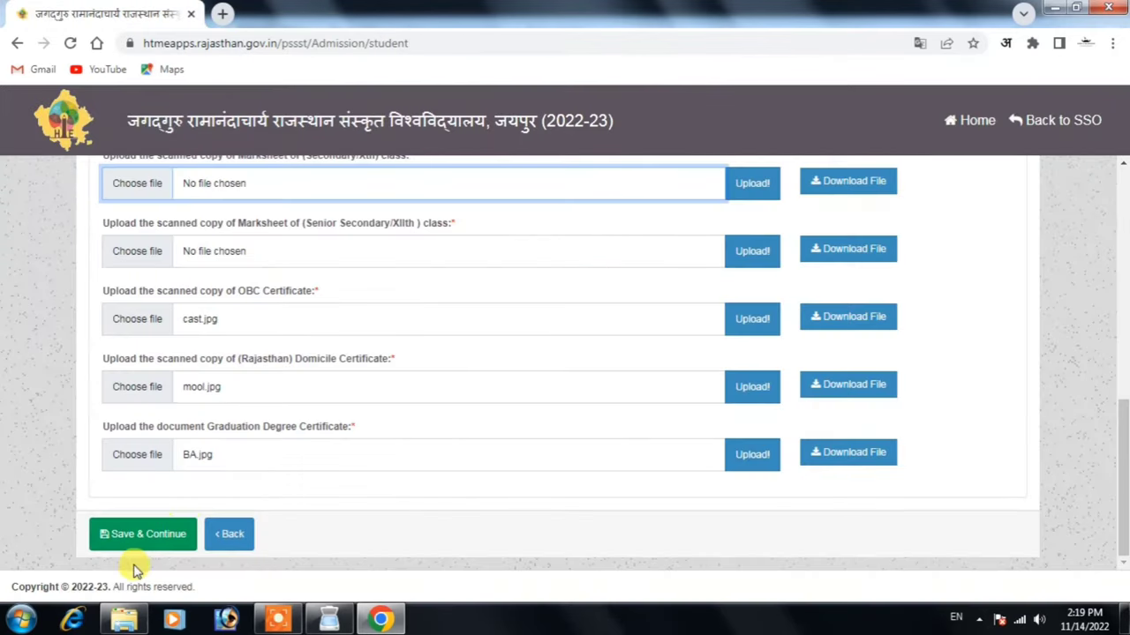
# Save the uploaded documents and confirm saving the admission form
pyautogui.click(126, 536)
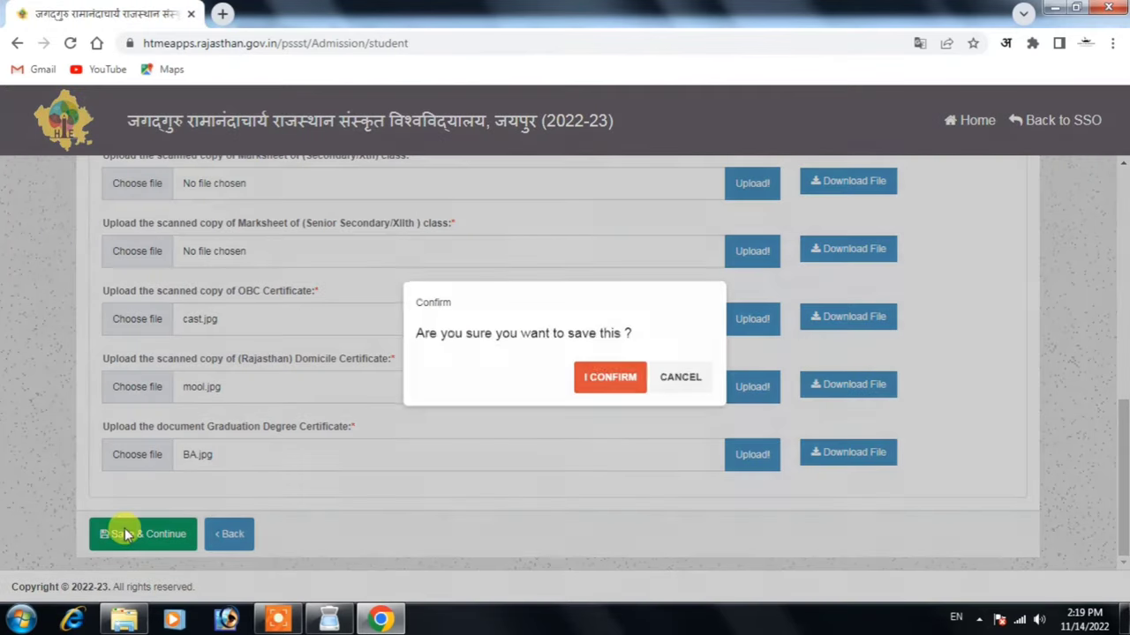
pyautogui.click(605, 379)
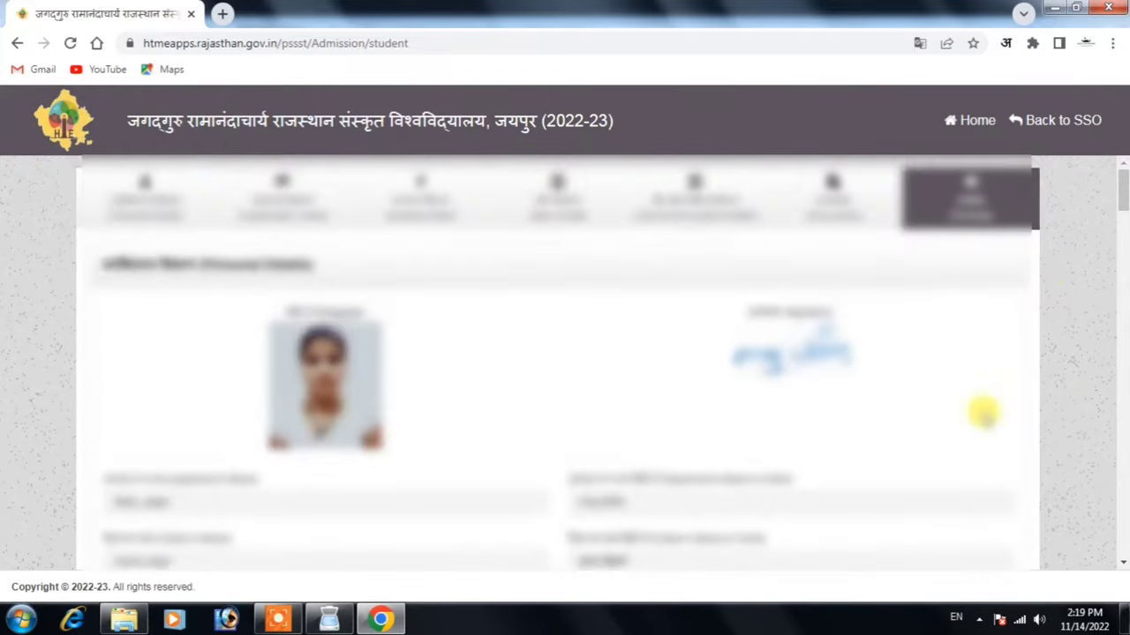
pyautogui.scroll(-15, 1068, 366)
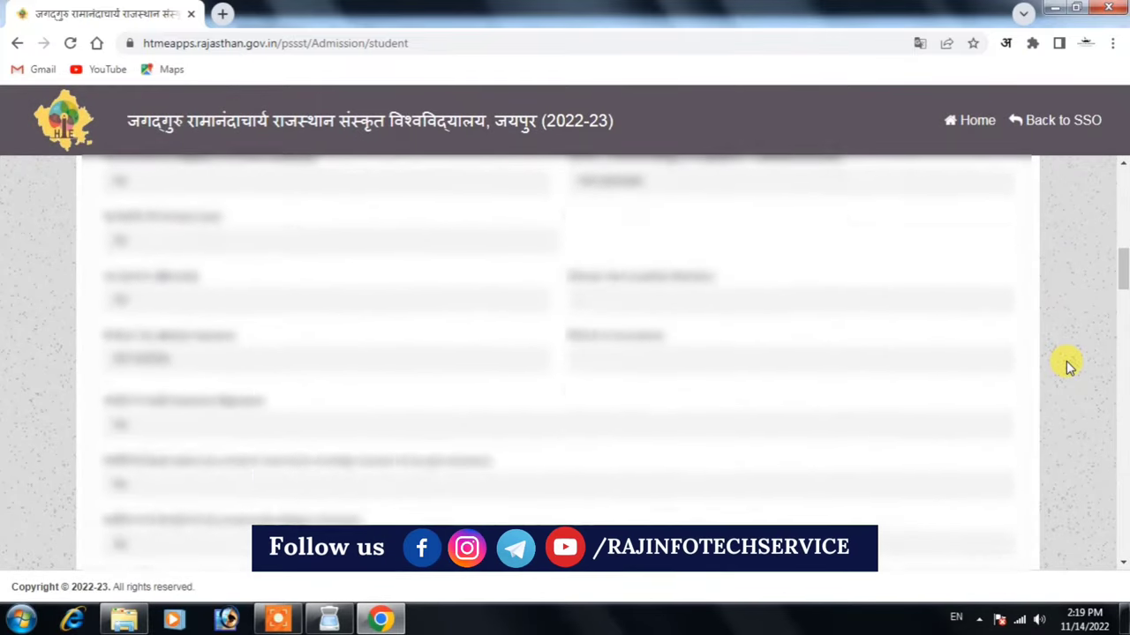
pyautogui.scroll(-2, 1068, 367)
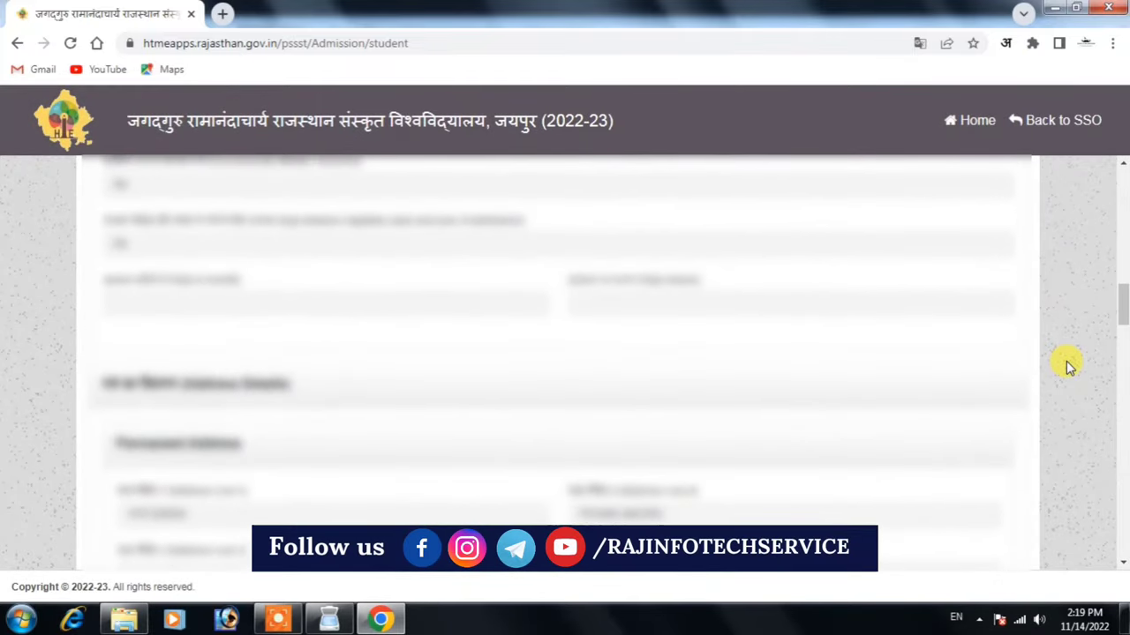
pyautogui.scroll(2, 1067, 366)
# Review the 500/- application fee and undertaking, then lock and submit the final application
pyautogui.scroll(-4, 1068, 366)
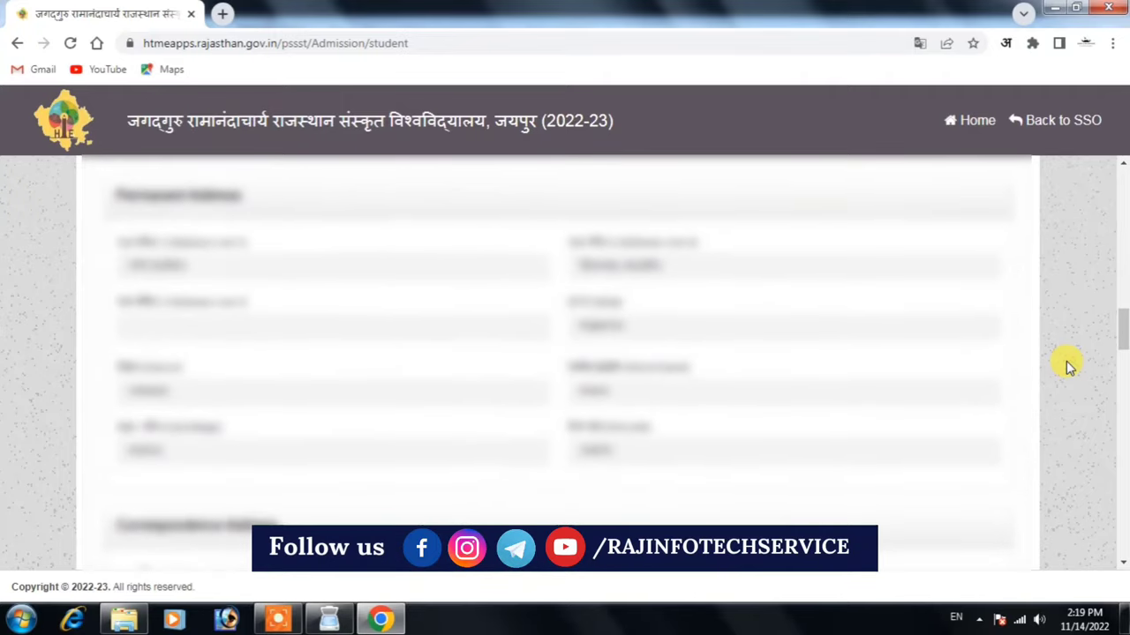
pyautogui.scroll(-8, 1067, 366)
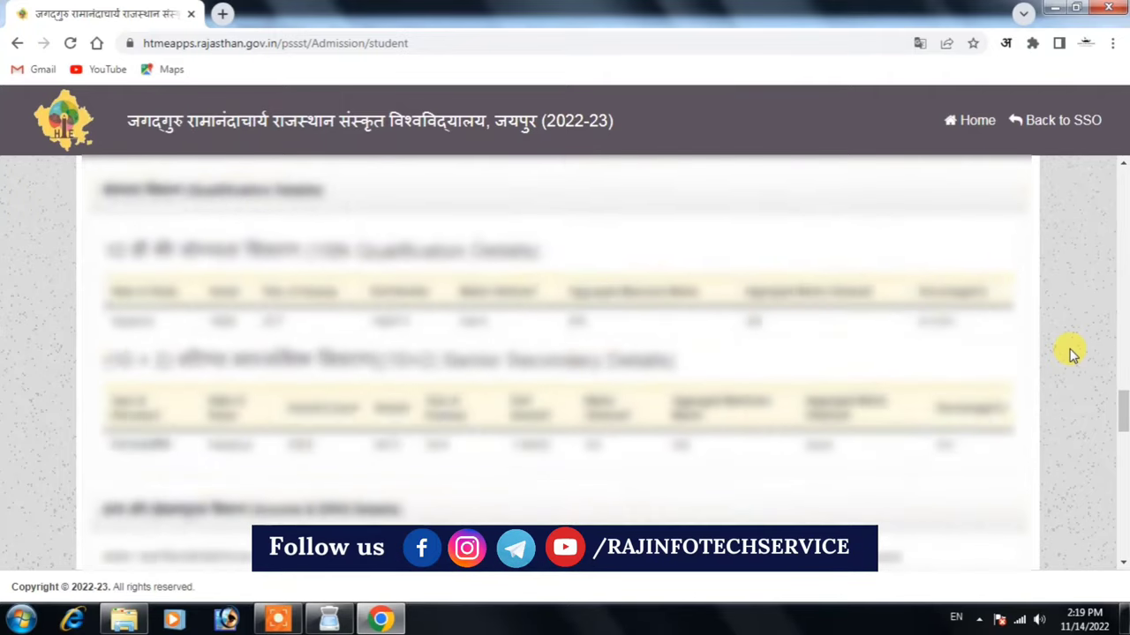
pyautogui.scroll(-10, 1073, 356)
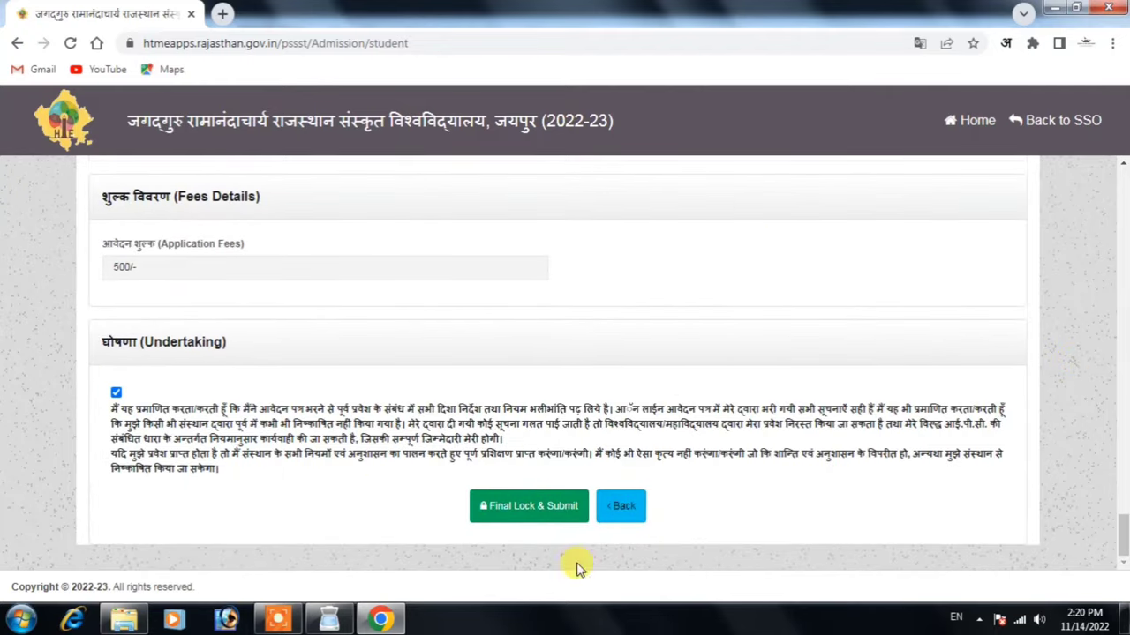
pyautogui.click(522, 509)
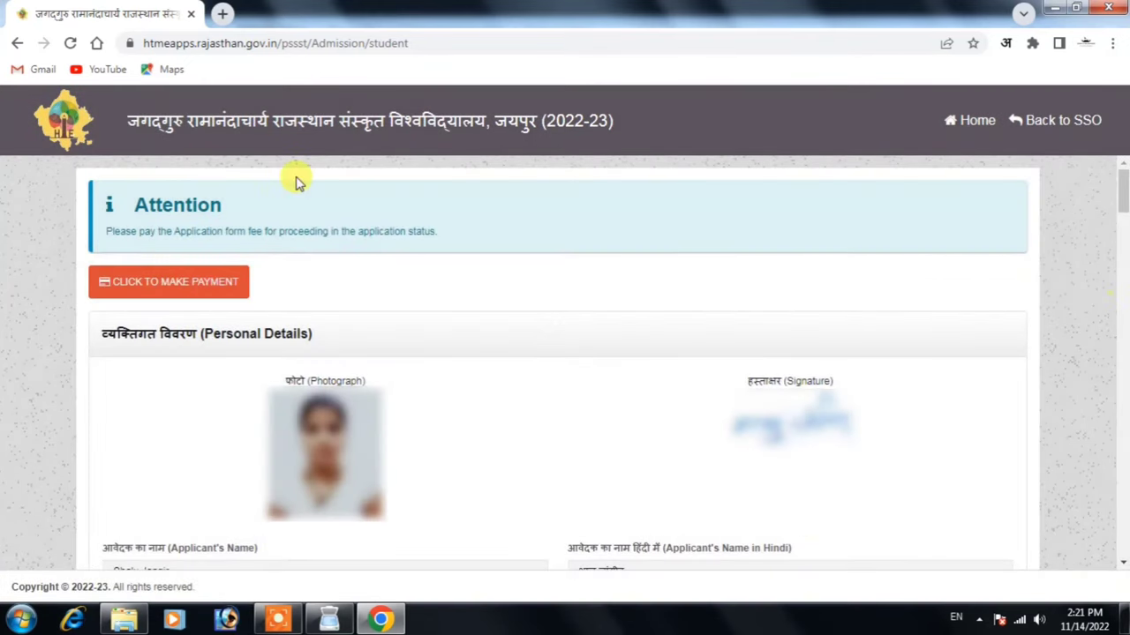
# Proceed to the eMitra Aggregator payment page for the ₹510.0 application fee
pyautogui.click(198, 292)
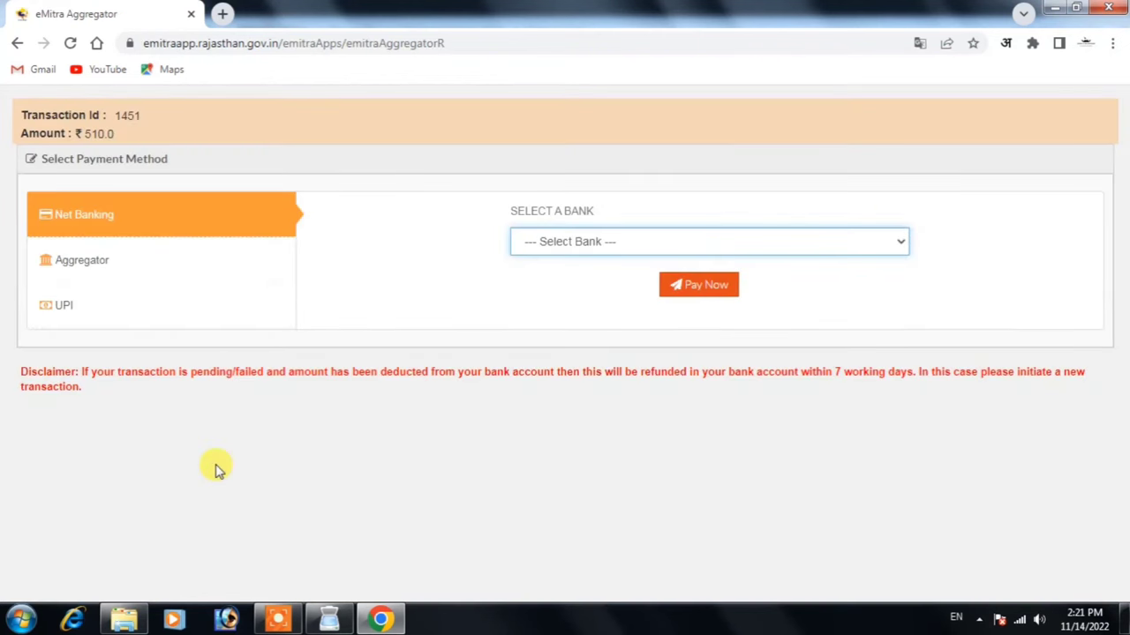